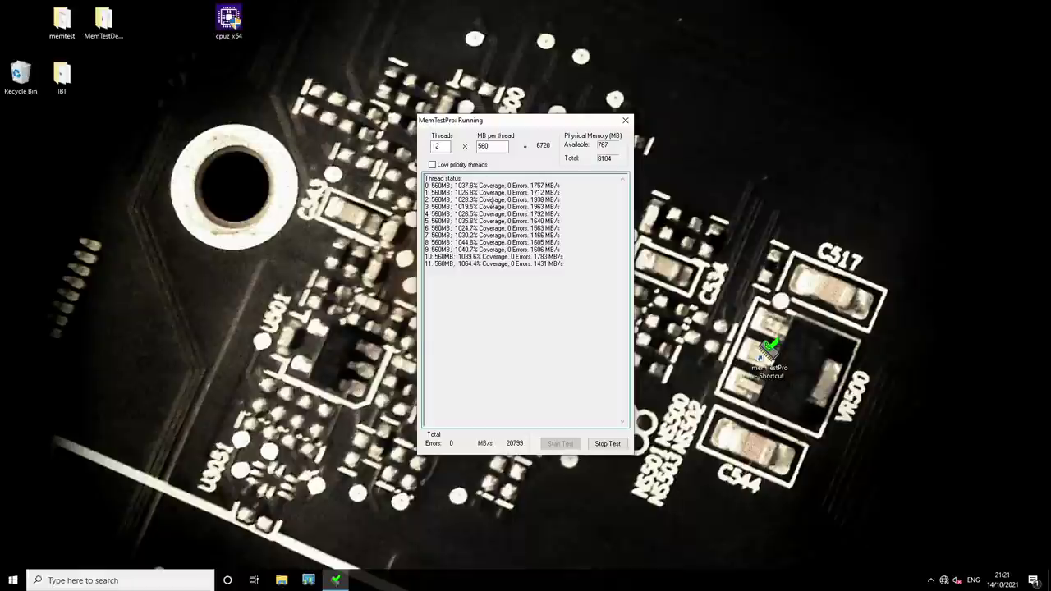
Step: Stop the running 12-thread memory test in MemTestPro
{"action": "mouse_move", "coordinate": [459, 123]}
{"action": "left_mouse_down"}
{"action": "mouse_move", "coordinate": [458, 84]}
{"action": "mouse_move", "coordinate": [456, 113]}
{"action": "mouse_move", "coordinate": [457, 103]}
{"action": "left_mouse_up"}
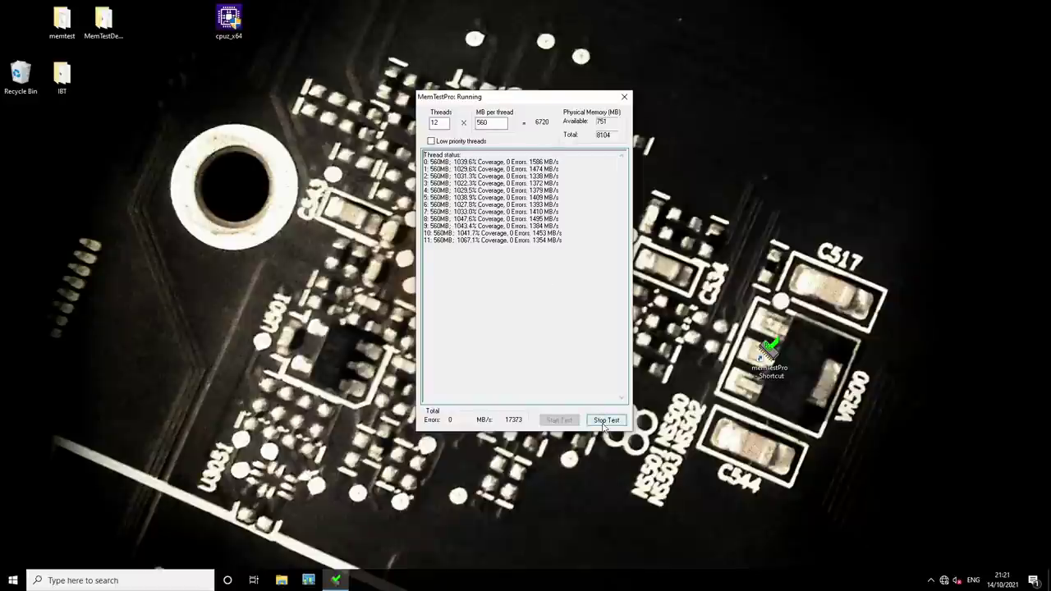
{"action": "left_click", "coordinate": [605, 423]}
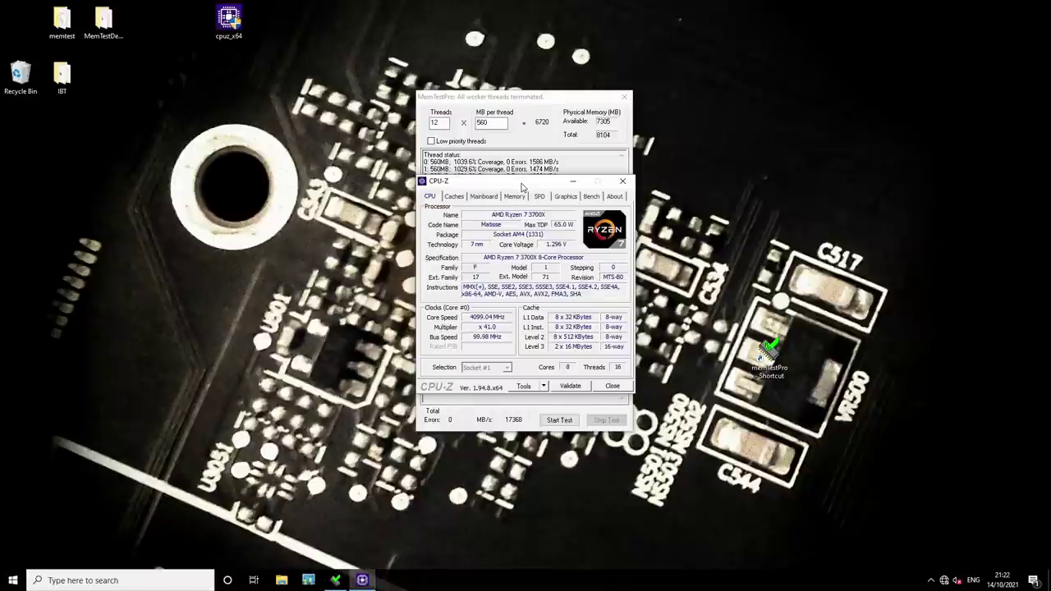
Step: Review the memory timings and processor details in CPU-Z beside the MemTestPro results, and close CPU-Z
{"action": "left_click", "coordinate": [515, 198]}
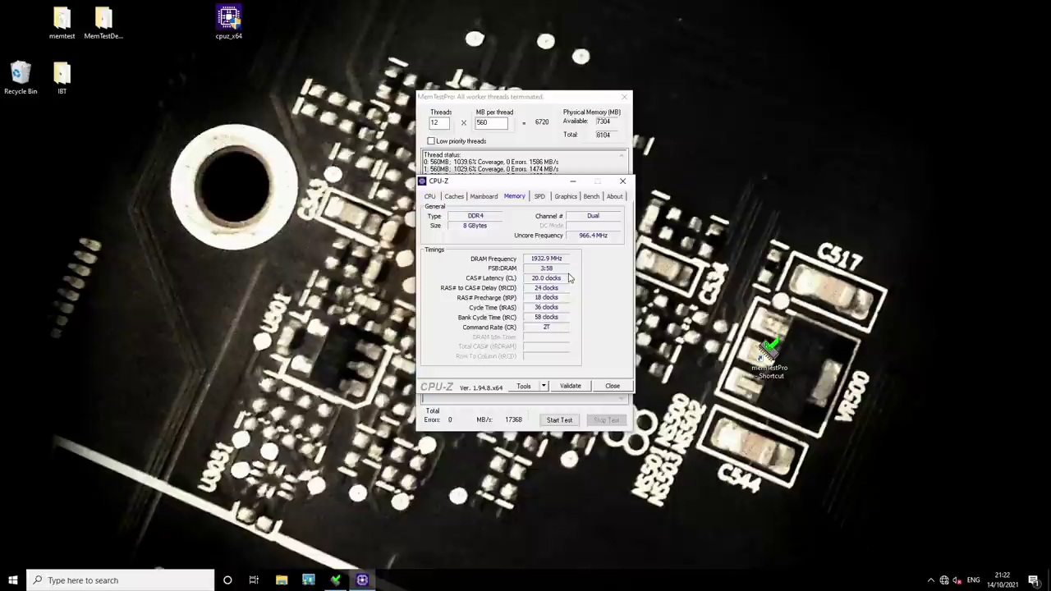
{"action": "left_click", "coordinate": [430, 197]}
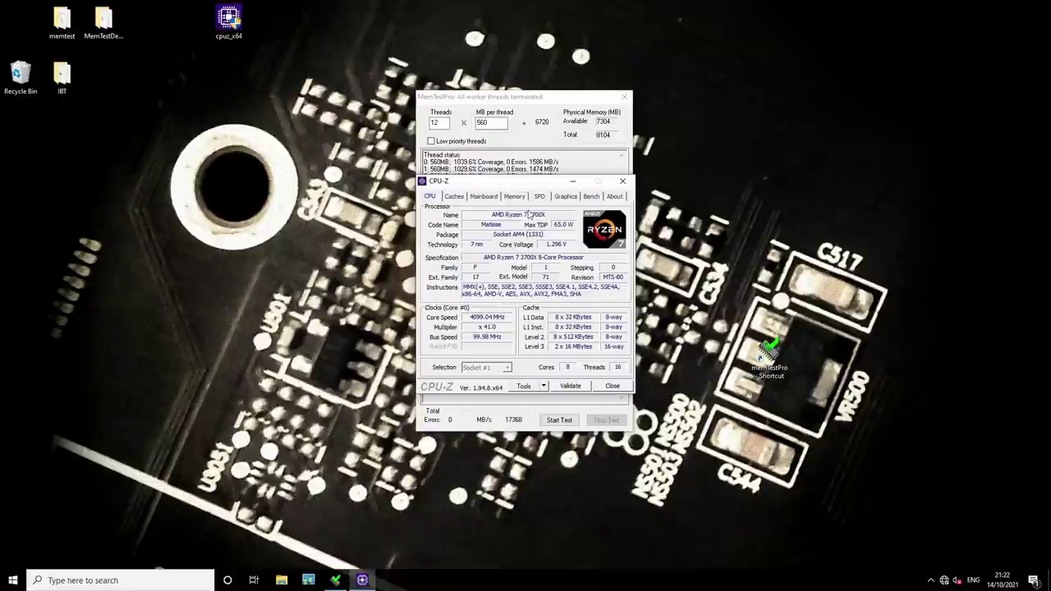
{"action": "left_click", "coordinate": [517, 199]}
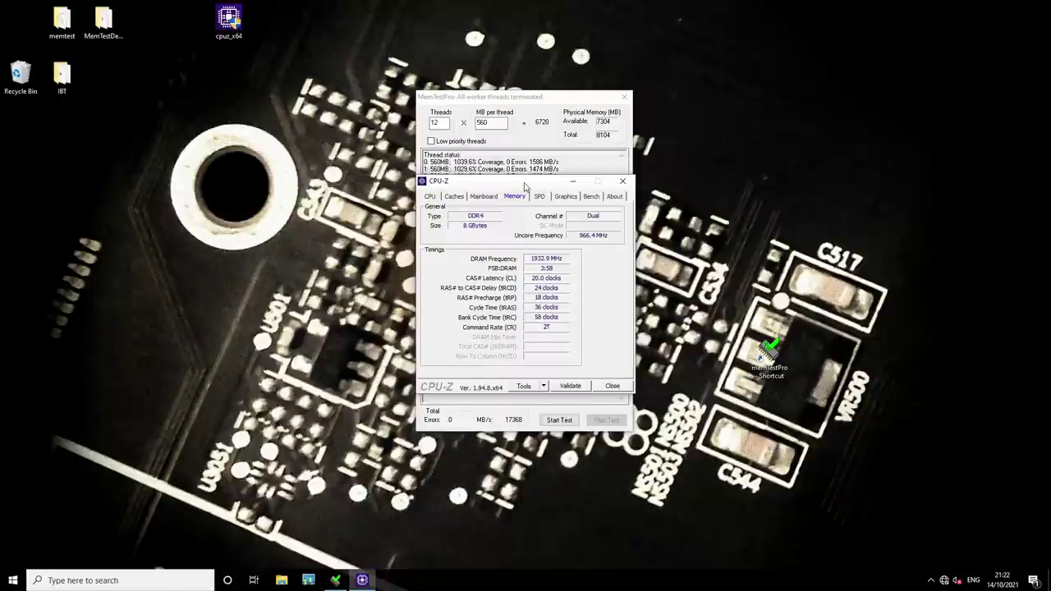
{"action": "left_click_drag", "start_coordinate": [528, 182], "coordinate": [204, 110]}
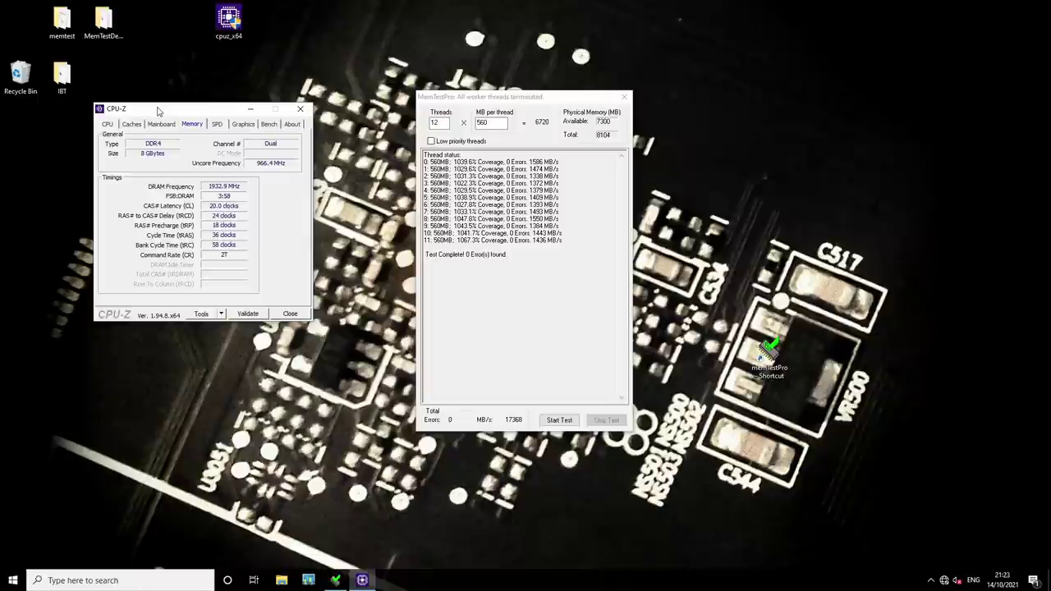
{"action": "left_click_drag", "start_coordinate": [157, 109], "coordinate": [188, 110]}
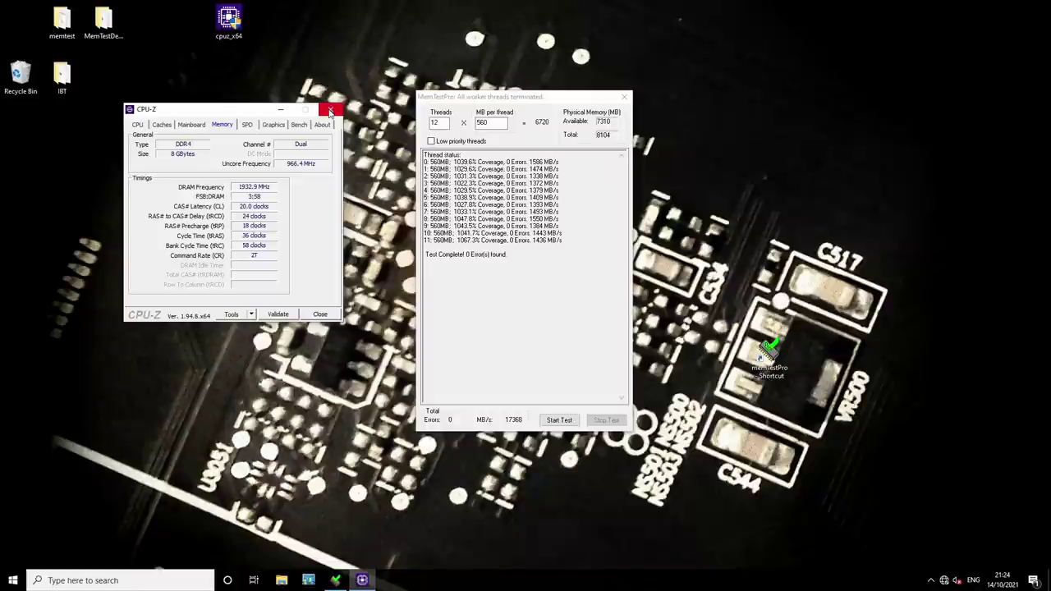
{"action": "left_click", "coordinate": [330, 110]}
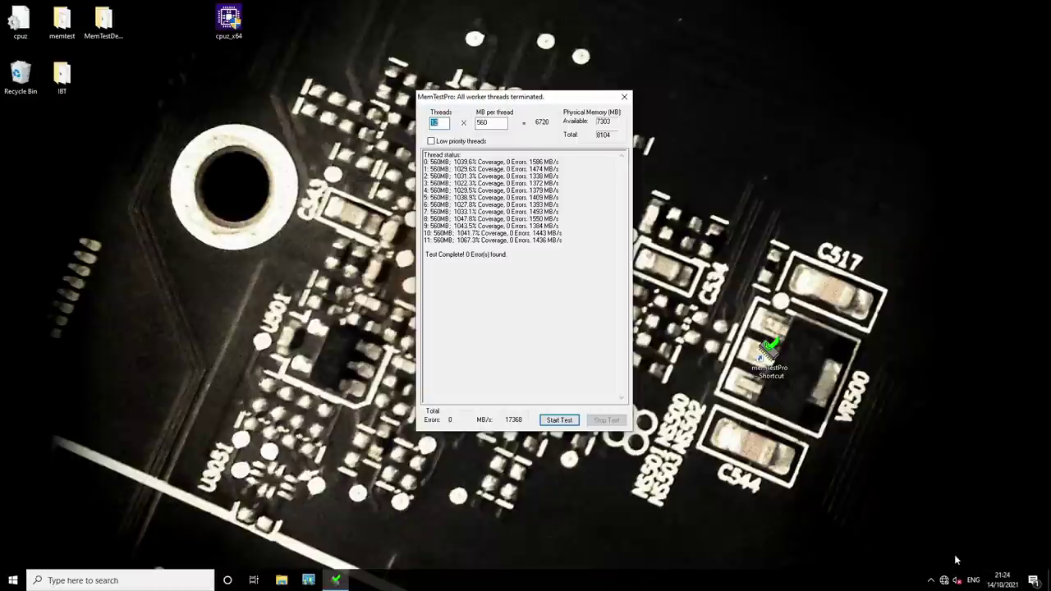
Step: Turn off automatic time setting in the Windows date settings and browse the year choices for a manual date change
{"action": "left_click", "coordinate": [1008, 584]}
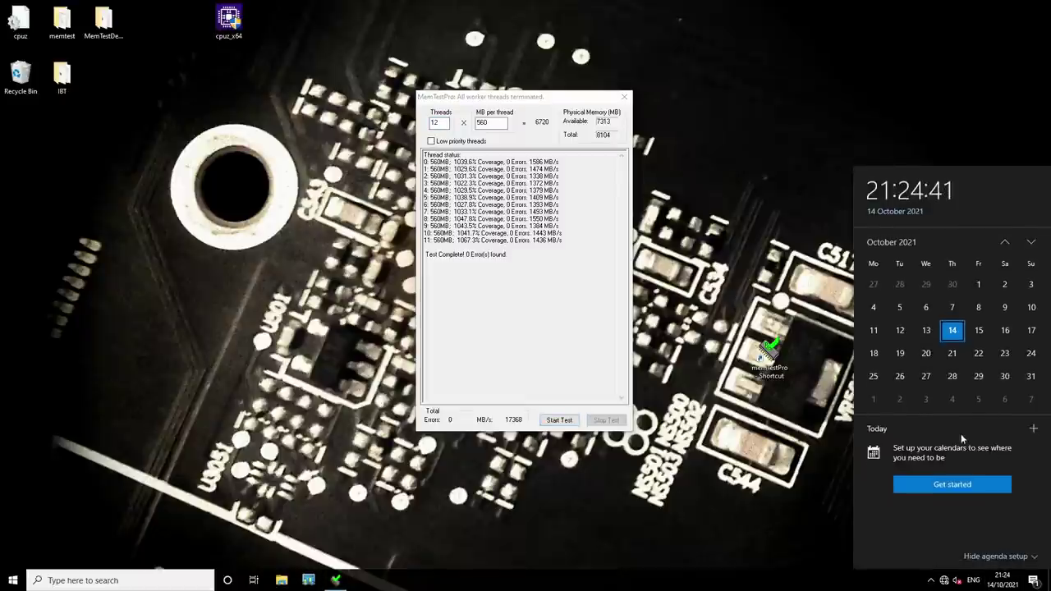
{"action": "right_click", "coordinate": [1005, 581]}
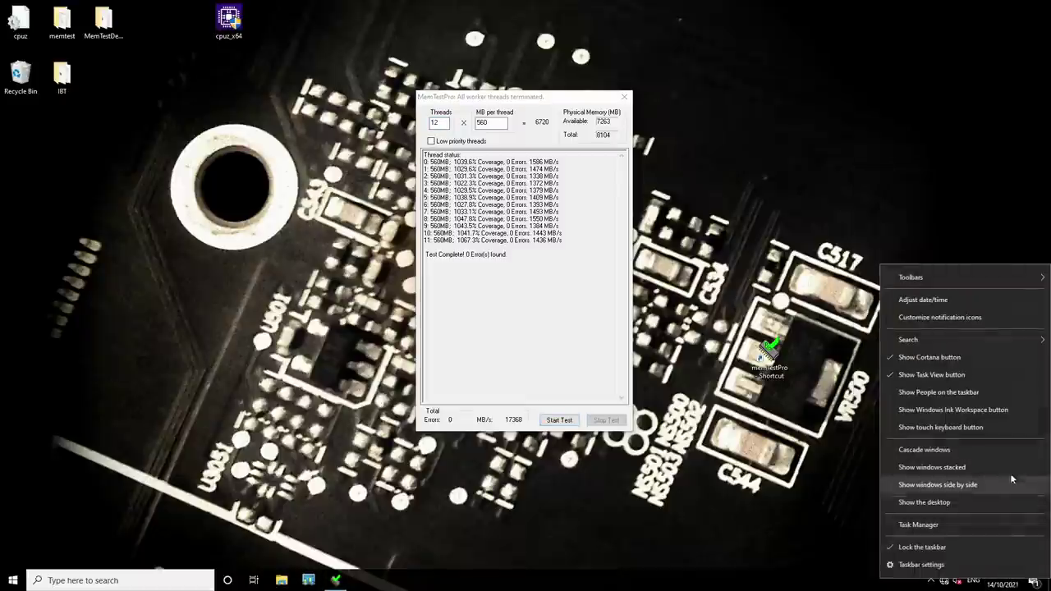
{"action": "left_click", "coordinate": [946, 300]}
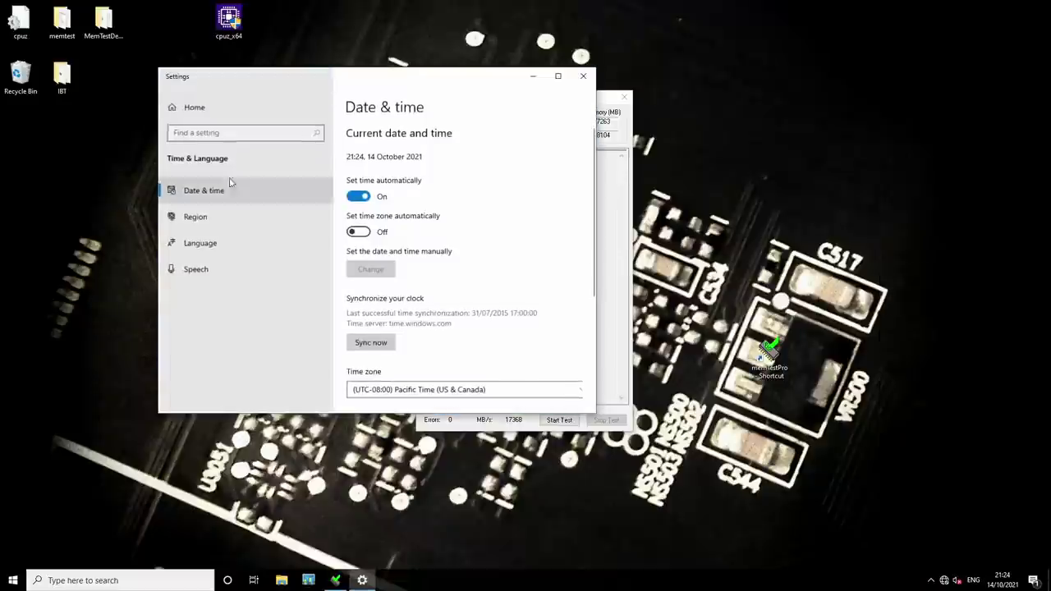
{"action": "left_click", "coordinate": [358, 196]}
{"action": "left_click", "coordinate": [373, 277]}
{"action": "left_click", "coordinate": [390, 219]}
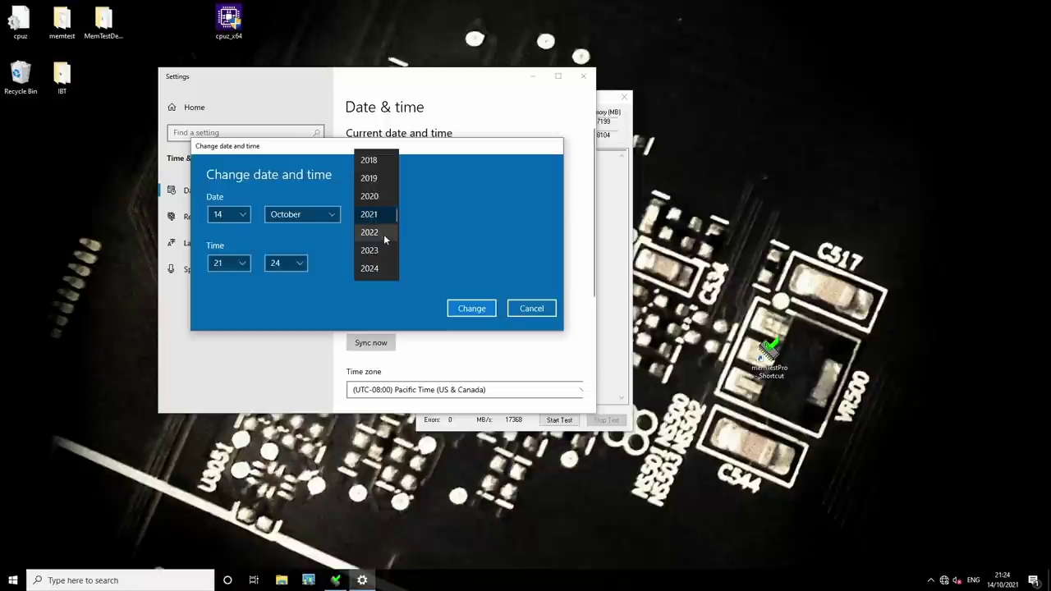
{"action": "scroll", "coordinate": [393, 235], "scroll_direction": "down", "scroll_amount": 3}
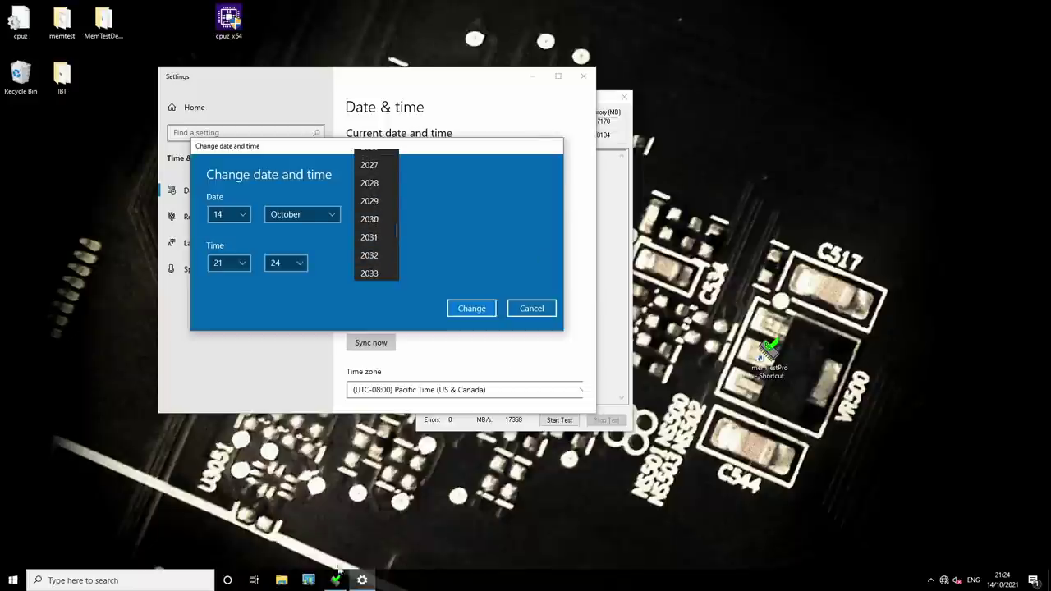
Step: Switch to Geekbench 3 and run the 64-bit benchmarks
{"action": "left_click", "coordinate": [282, 580]}
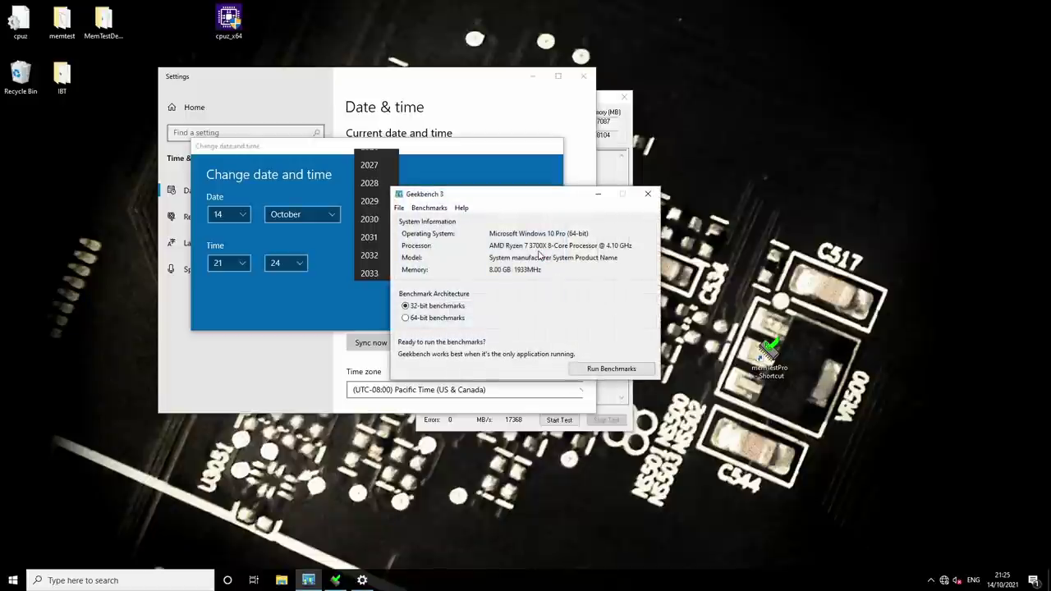
{"action": "left_click", "coordinate": [448, 318]}
{"action": "left_click", "coordinate": [628, 370]}
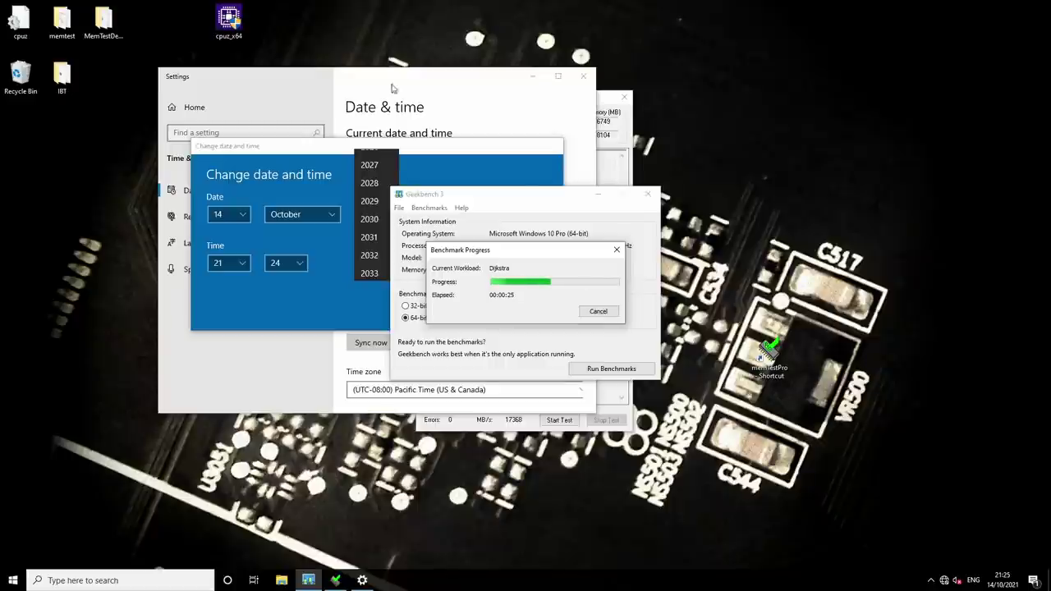
Step: Cancel the manual date and time change and close the Settings window
{"action": "left_click", "coordinate": [521, 156]}
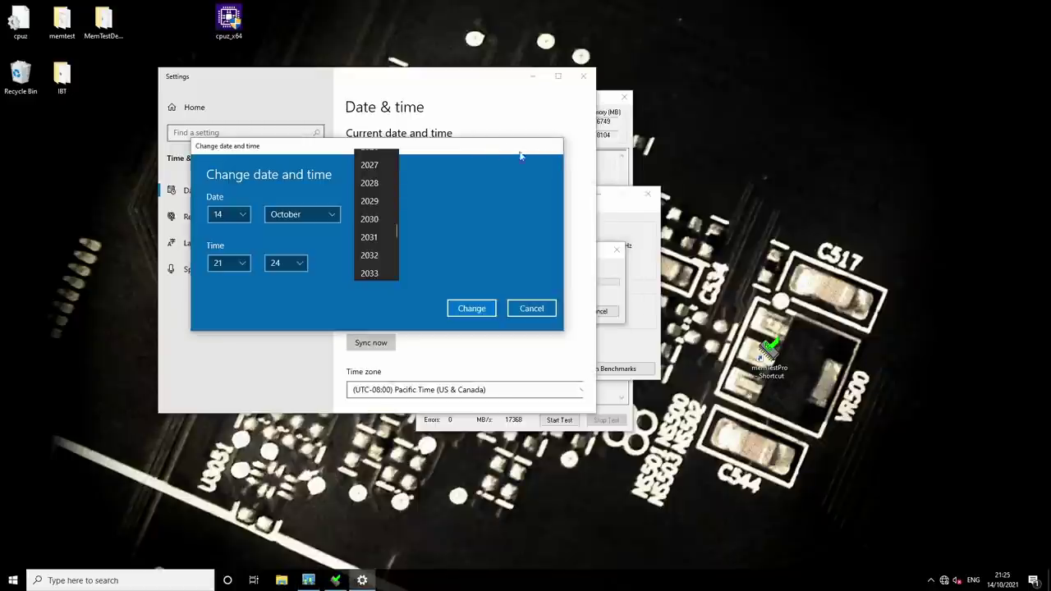
{"action": "left_click", "coordinate": [533, 310]}
{"action": "left_click", "coordinate": [472, 309]}
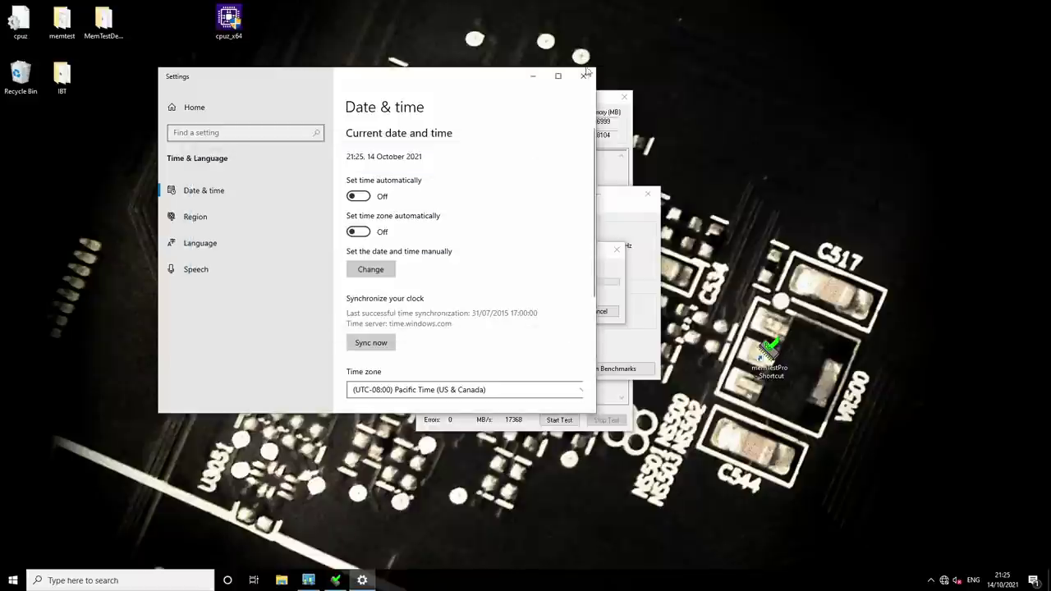
{"action": "left_click", "coordinate": [583, 76]}
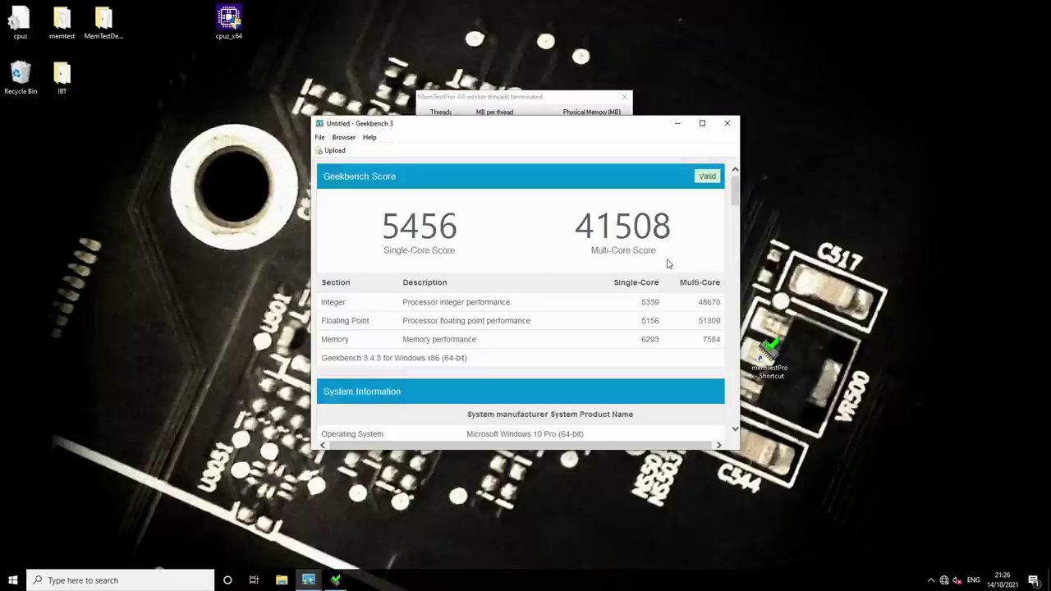
Step: Highlight the multi-core memory performance score in the Geekbench results, and close Geekbench 3 and MemTestPro
{"action": "double_click", "coordinate": [706, 340]}
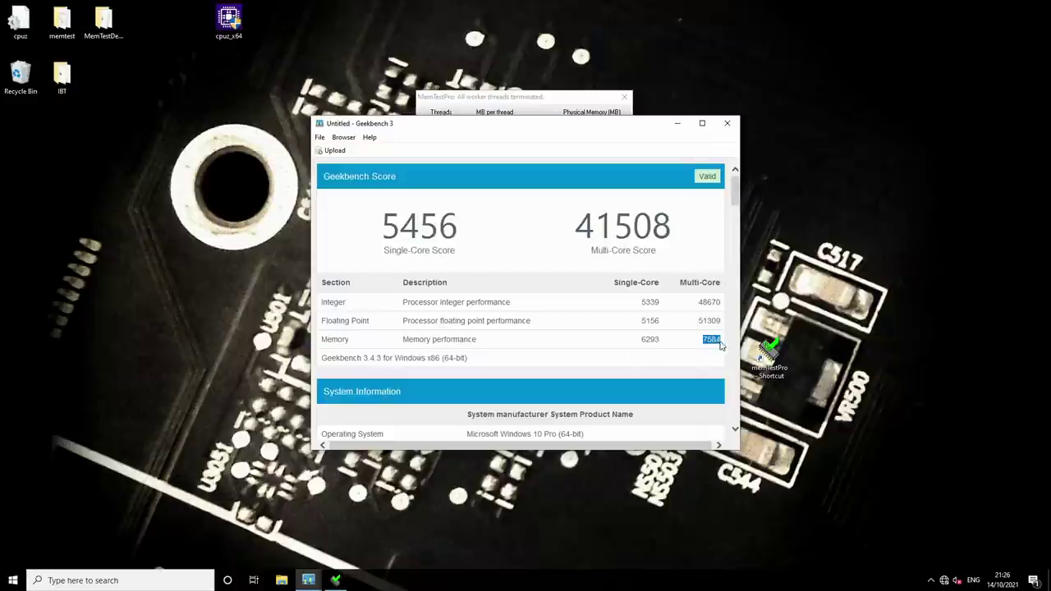
{"action": "left_click", "coordinate": [728, 123]}
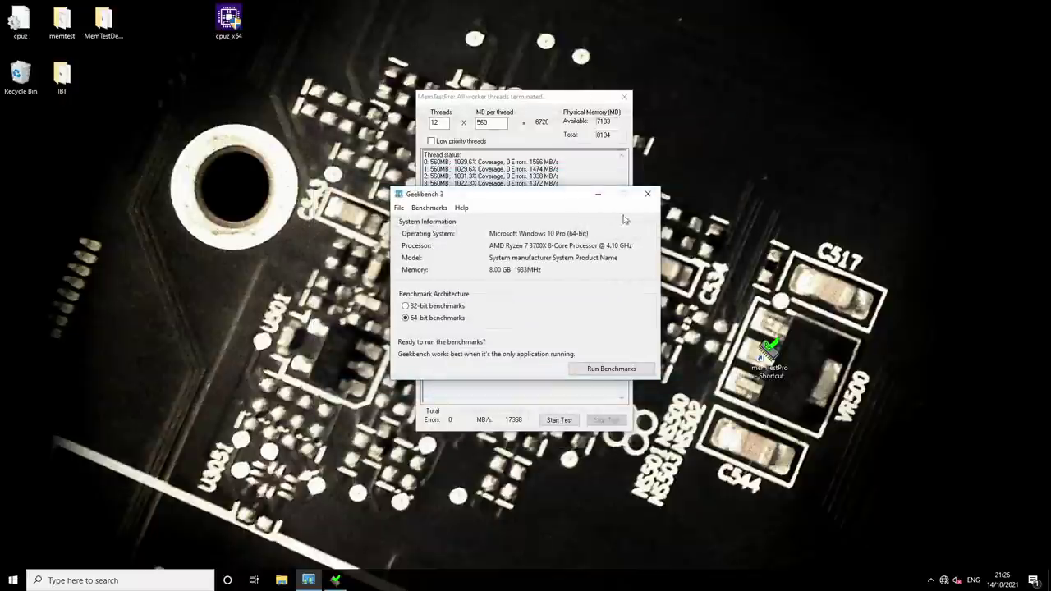
{"action": "left_click_drag", "start_coordinate": [772, 160], "coordinate": [802, 149]}
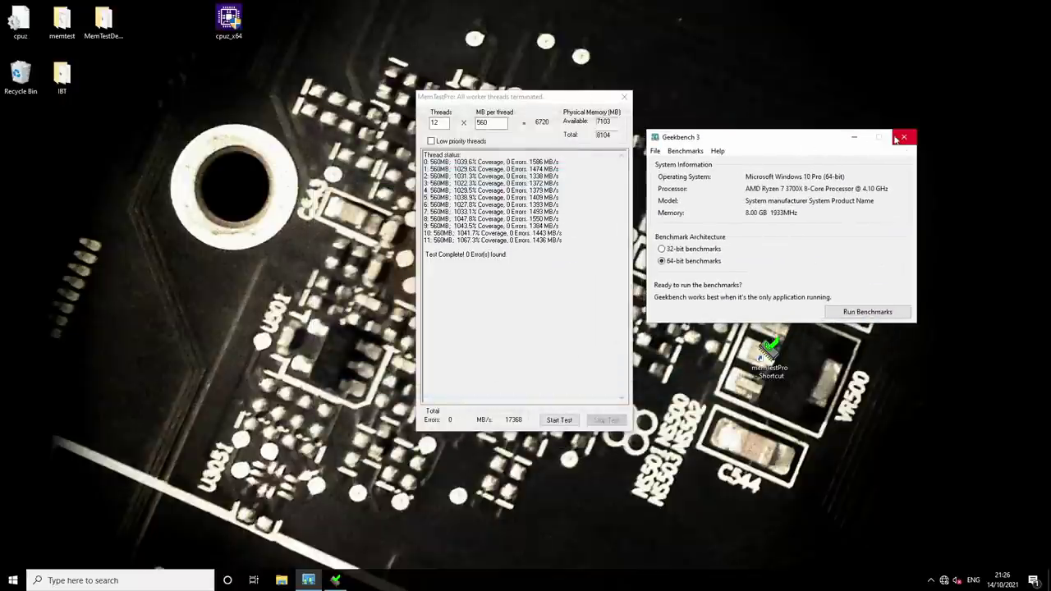
{"action": "left_click", "coordinate": [903, 137]}
{"action": "left_click", "coordinate": [624, 96]}
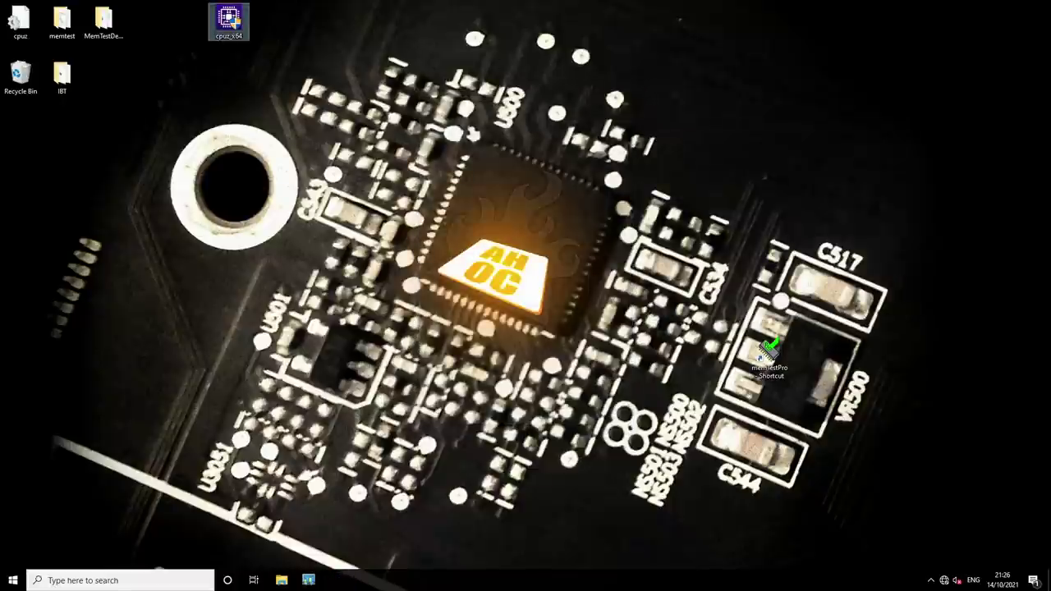
Step: Restart the computer and enter the UEFI BIOS Utility
{"action": "left_click", "coordinate": [13, 580]}
{"action": "left_click", "coordinate": [13, 558]}
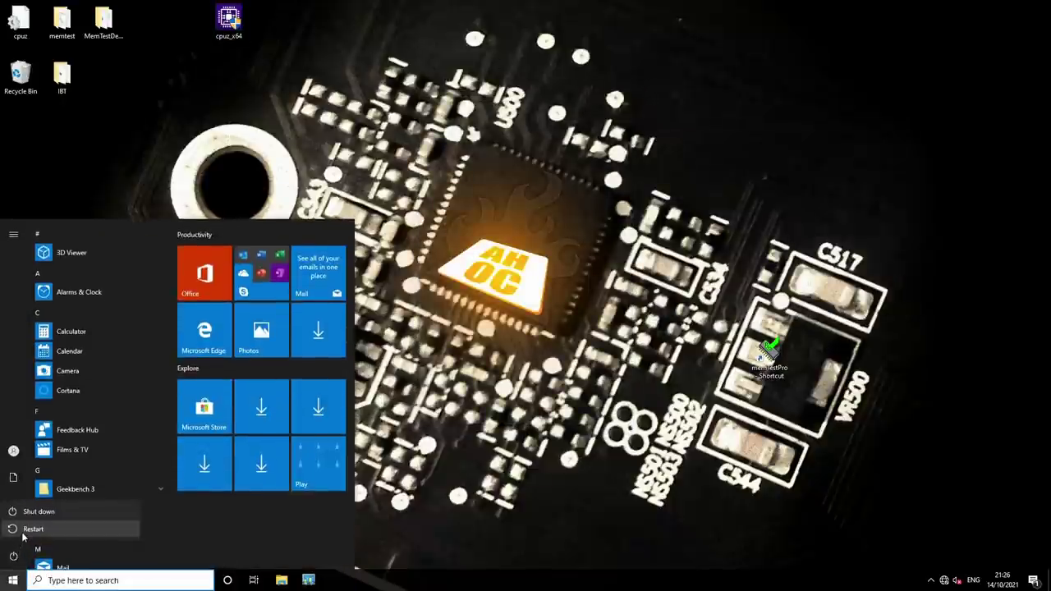
{"action": "left_click", "coordinate": [33, 533]}
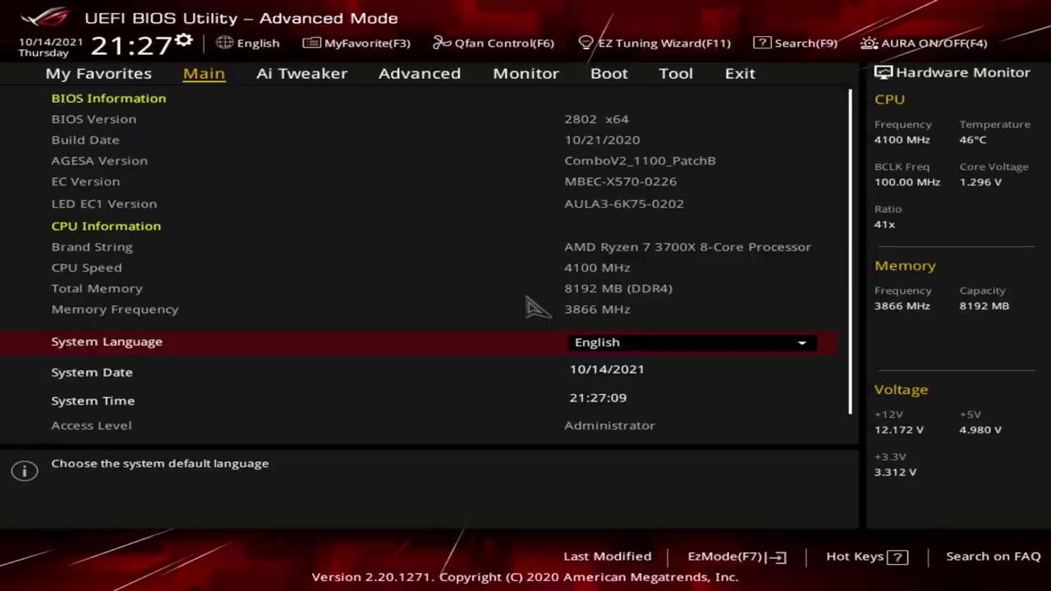
Step: Examine the Memory Frequency, FCLK Frequency and CPU core ratio settings in Ai Tweaker
{"action": "key", "text": "Right"}
{"action": "key", "text": "Down"}
{"action": "left_click", "coordinate": [528, 299]}
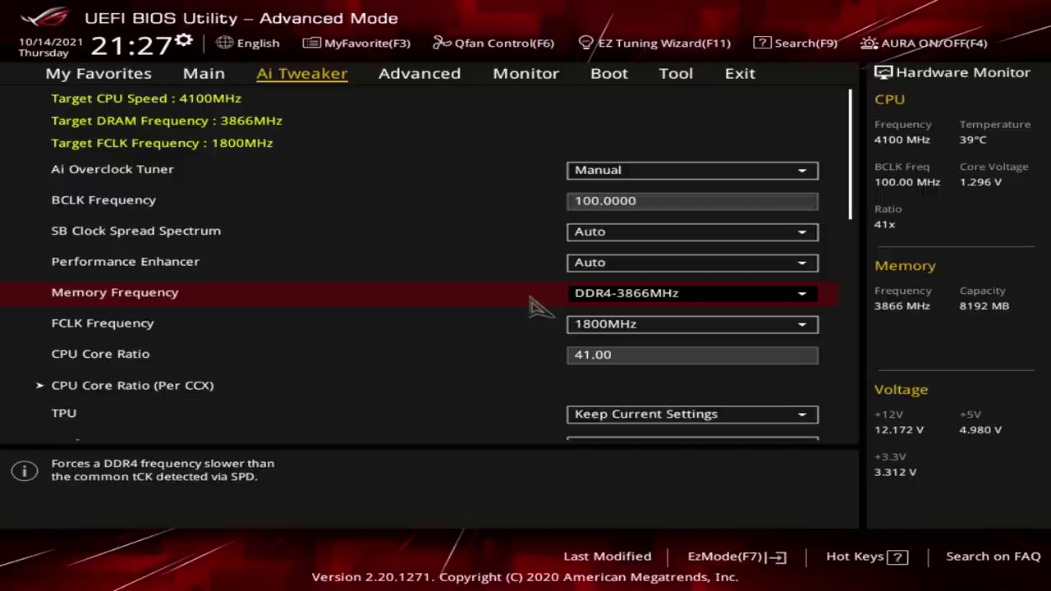
{"action": "key", "text": "Down"}
{"action": "key", "text": "Down"}
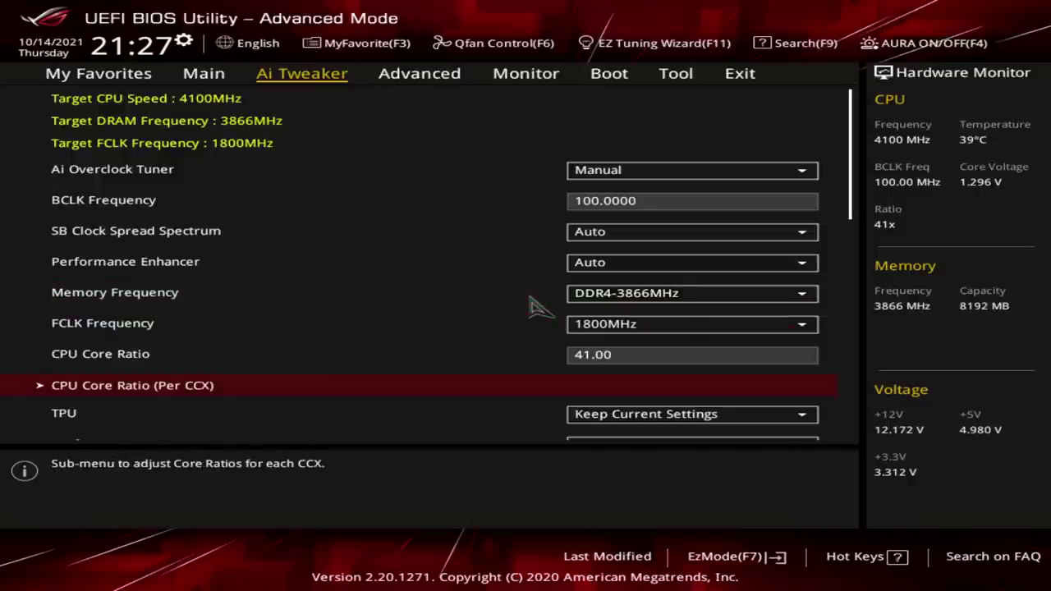
{"action": "key", "text": "Up"}
{"action": "key", "text": "Up"}
{"action": "key", "text": "Down"}
{"action": "key", "text": "Up"}
{"action": "key", "text": "Up"}
{"action": "key", "text": "Down"}
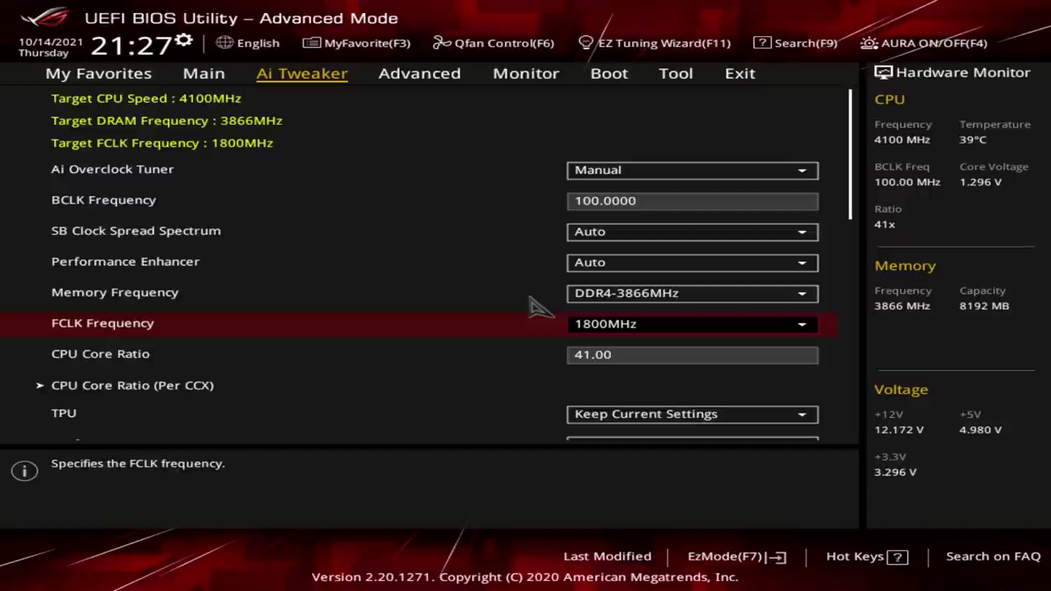
Step: Examine the VDDCR SOC Voltage Override and DRAM Voltage settings in Ai Tweaker
{"action": "key", "text": "Down"}
{"action": "key", "text": "Down"}
{"action": "key", "text": "Down"}
{"action": "key", "text": "Down"}
{"action": "key", "text": "Down"}
{"action": "key", "text": "Down"}
{"action": "key", "text": "Down"}
{"action": "key", "text": "Down"}
{"action": "key", "text": "Down"}
{"action": "key", "text": "Down"}
{"action": "key", "text": "Down"}
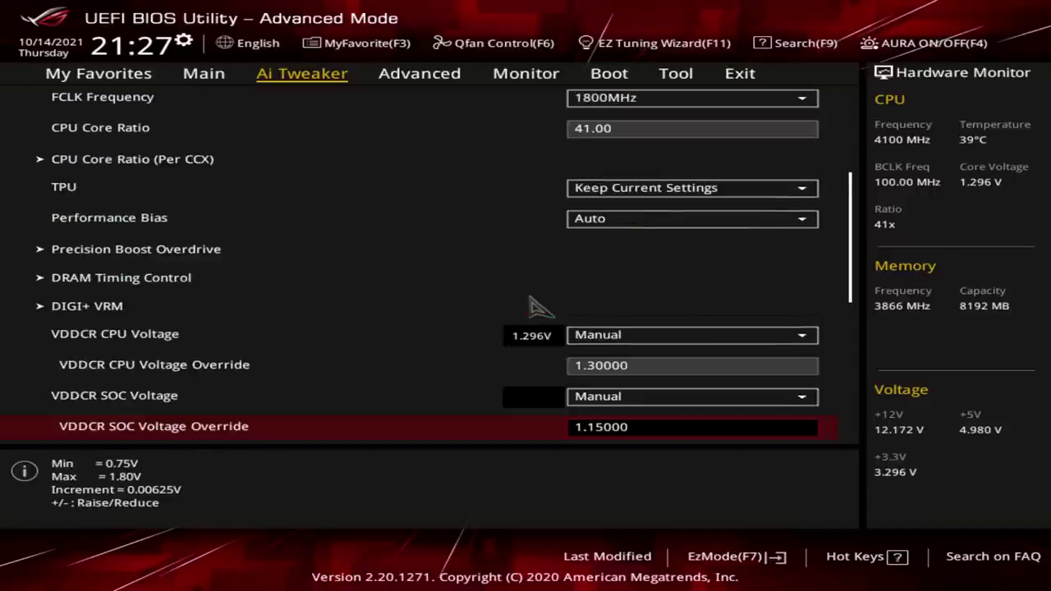
{"action": "key", "text": "Down"}
{"action": "key", "text": "Down"}
{"action": "key", "text": "Up"}
{"action": "key", "text": "Up"}
{"action": "key", "text": "Down"}
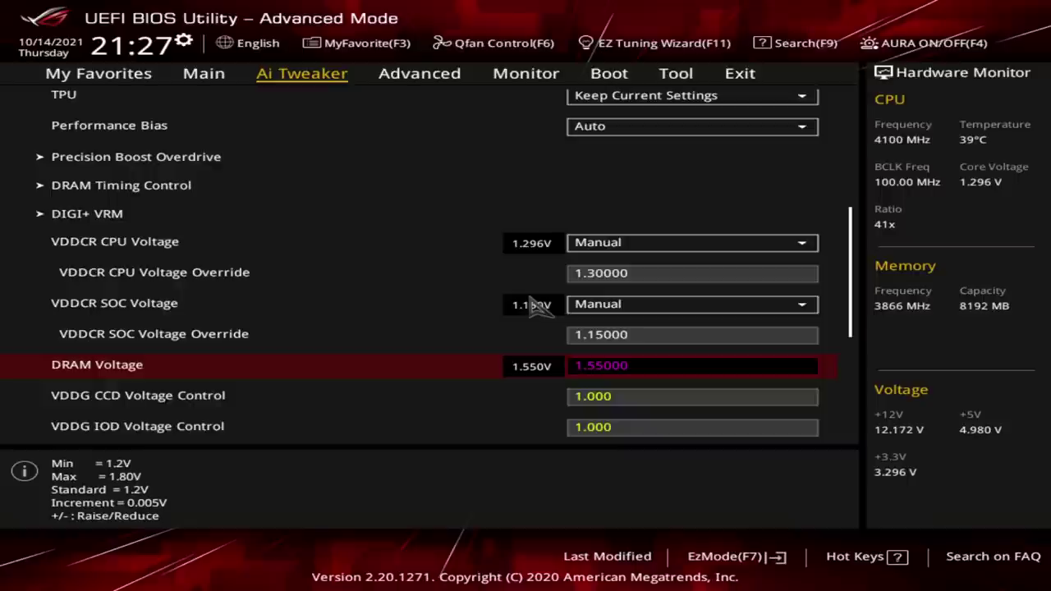
{"action": "key", "text": "Up"}
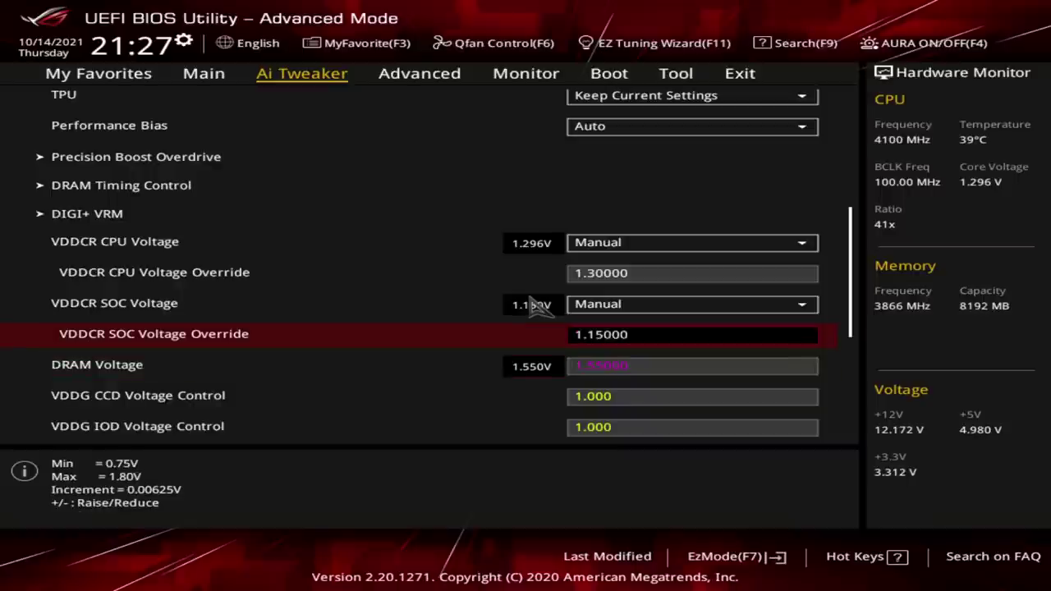
{"action": "key", "text": "Down"}
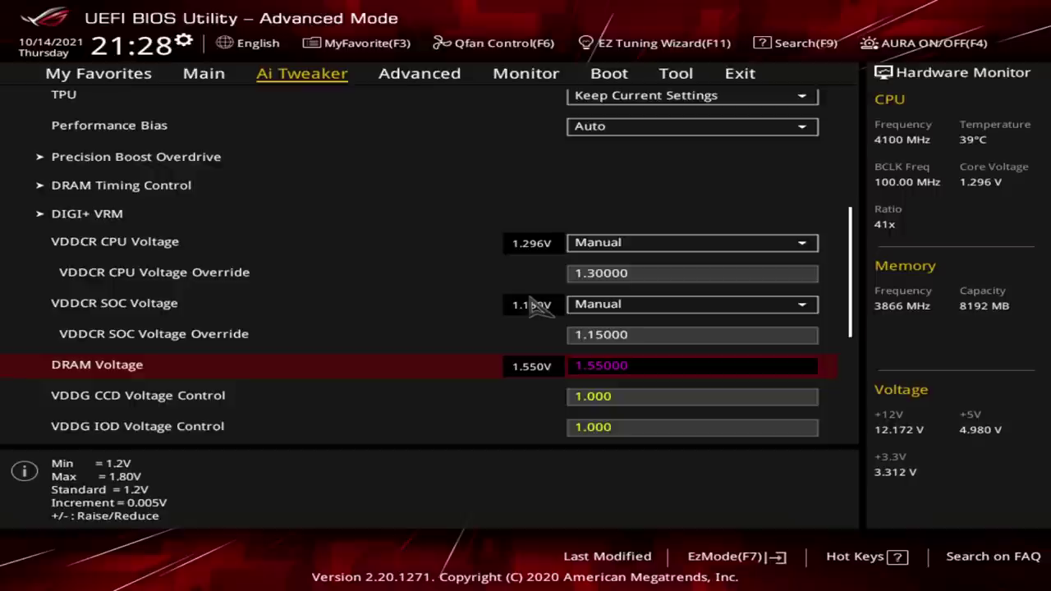
Step: Inspect the VDDG and CLDO VDDP voltage settings, and recheck the DRAM, SOC and CPU voltage settings
{"action": "key", "text": "Down"}
{"action": "key", "text": "Down"}
{"action": "key", "text": "Down"}
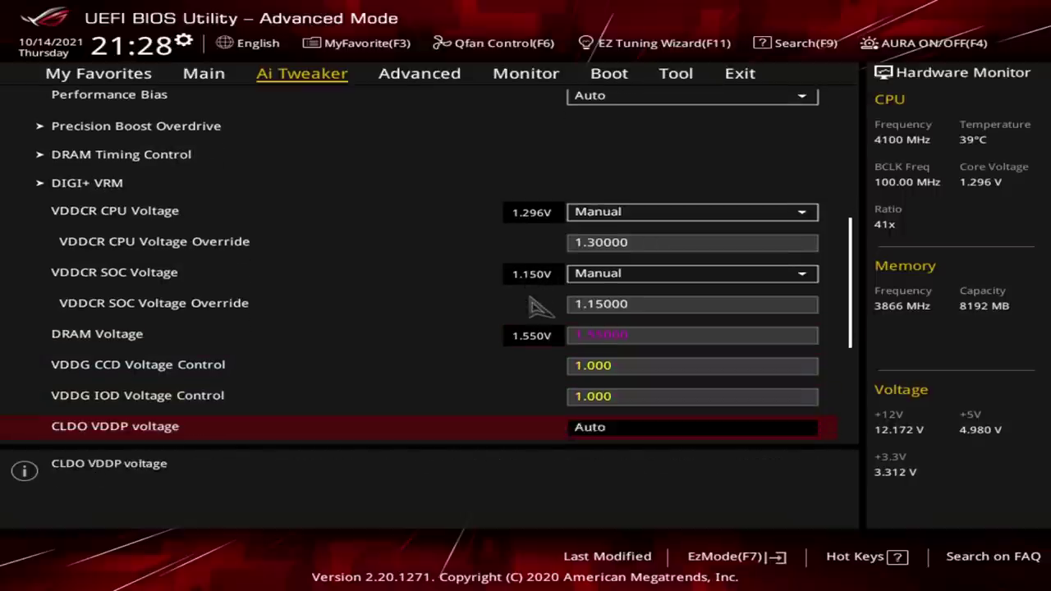
{"action": "key", "text": "Up"}
{"action": "key", "text": "Up"}
{"action": "key", "text": "Up"}
{"action": "key", "text": "Up"}
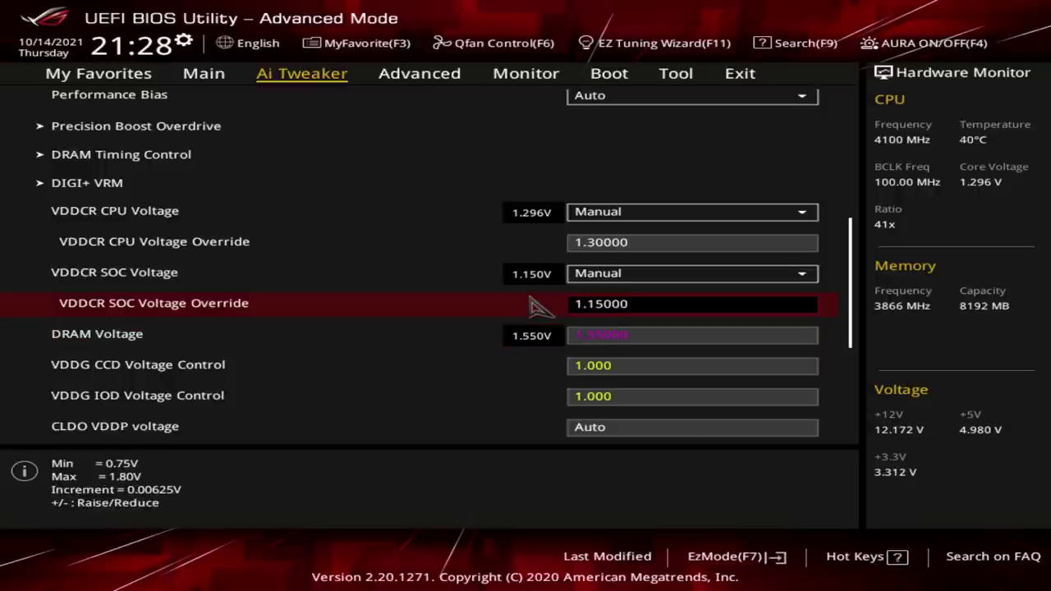
{"action": "key", "text": "Down"}
{"action": "key", "text": "Down"}
{"action": "key", "text": "Up"}
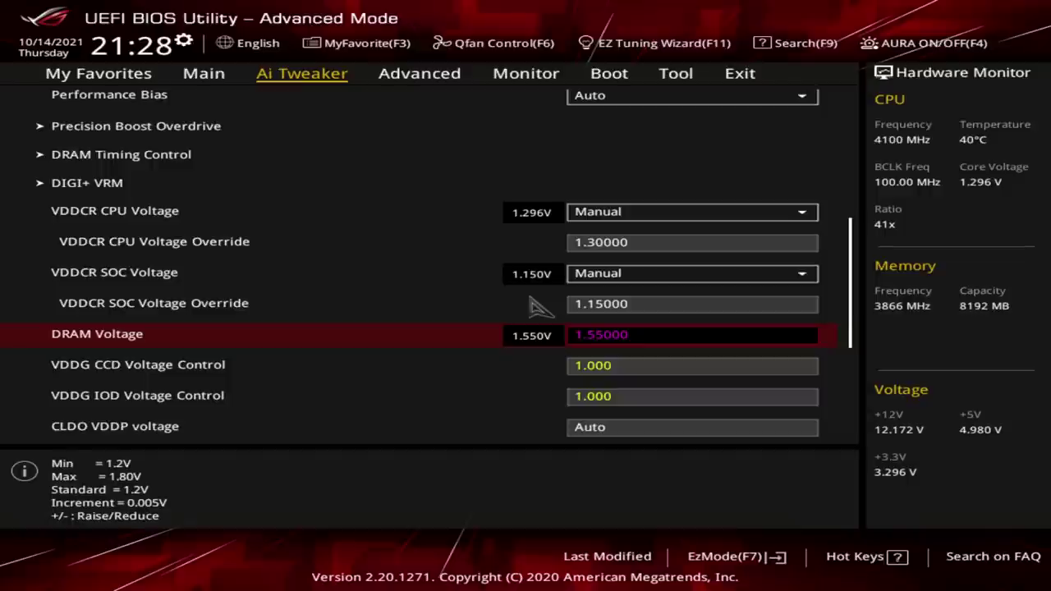
{"action": "key", "text": "Up"}
{"action": "key", "text": "Up"}
{"action": "key", "text": "Up"}
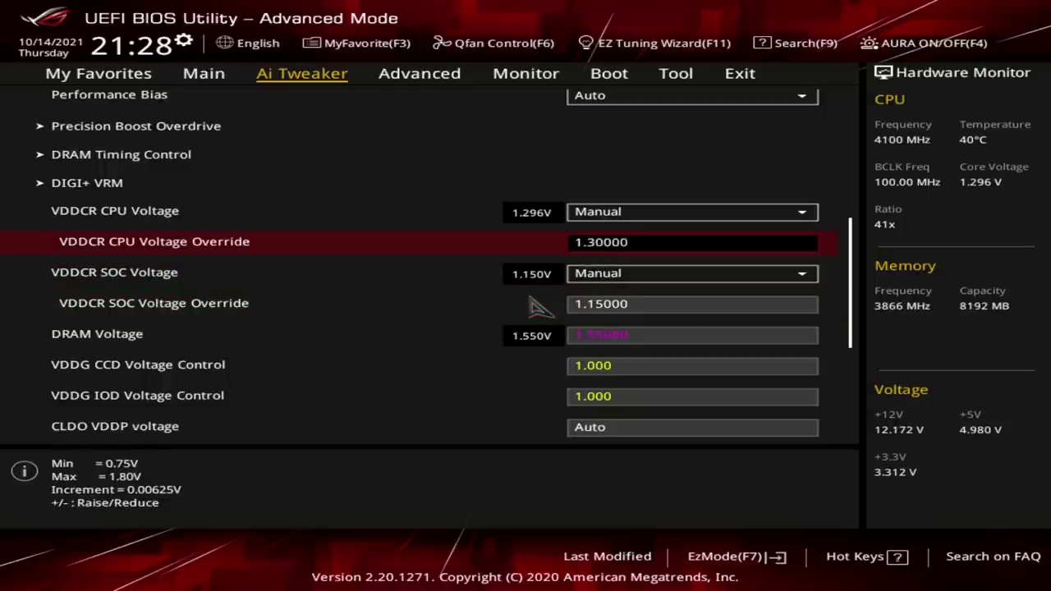
Step: Examine the CPU, SOC and DRAM voltage settings together with the VDDG CCD and VDDG IOD Voltage Control settings
{"action": "key", "text": "Up"}
{"action": "key", "text": "Up"}
{"action": "key", "text": "Down"}
{"action": "key", "text": "Up"}
{"action": "key", "text": "Up"}
{"action": "key", "text": "Down"}
{"action": "key", "text": "Down"}
{"action": "key", "text": "Down"}
{"action": "key", "text": "Down"}
{"action": "key", "text": "Down"}
{"action": "key", "text": "Down"}
{"action": "key", "text": "Down"}
{"action": "key", "text": "Down"}
{"action": "key", "text": "Up"}
{"action": "key", "text": "Down"}
{"action": "key", "text": "Up"}
{"action": "key", "text": "Down"}
{"action": "key", "text": "Up"}
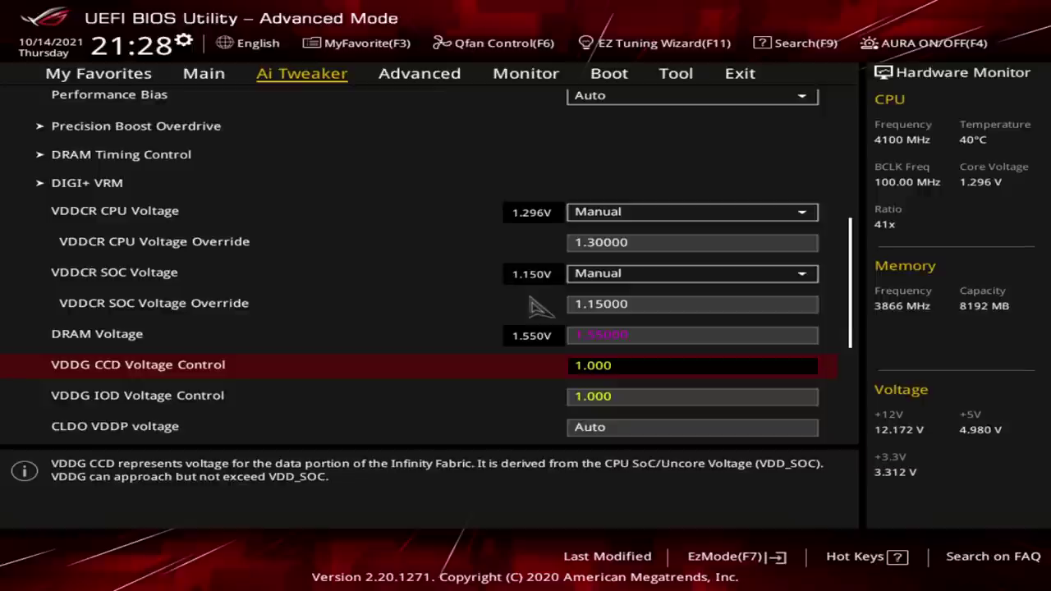
{"action": "key", "text": "Down"}
{"action": "key", "text": "Up"}
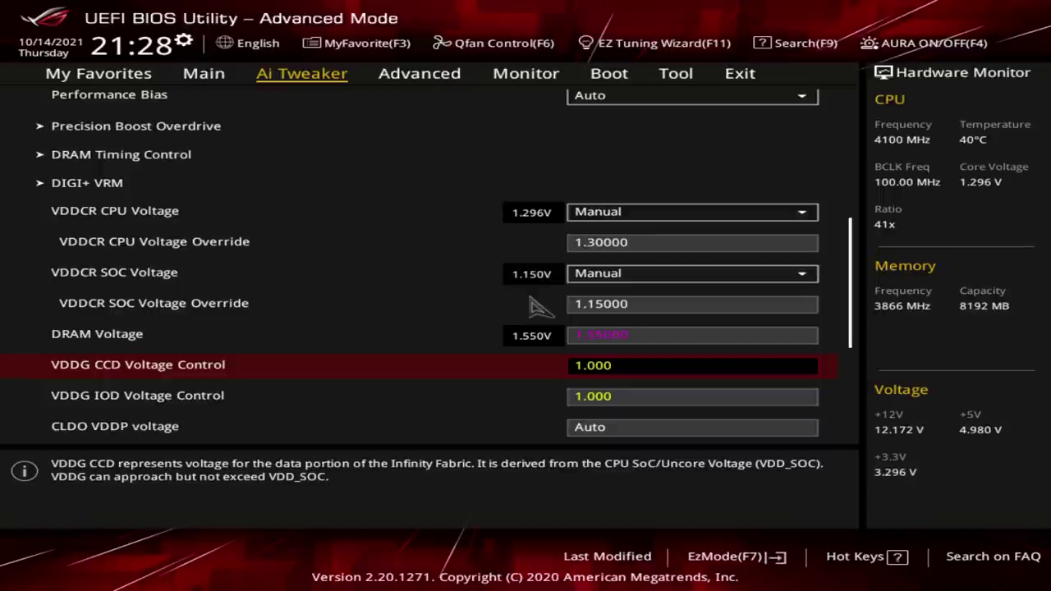
Step: Recheck the settings from CPU Core Ratio (Per CCX) down to VDDG IOD Voltage Control, returning to VDDCR CPU Voltage Override
{"action": "key", "text": "Up"}
{"action": "key", "text": "Up"}
{"action": "key", "text": "Up"}
{"action": "key", "text": "Up"}
{"action": "key", "text": "Up"}
{"action": "key", "text": "Up"}
{"action": "key", "text": "Up"}
{"action": "key", "text": "Up"}
{"action": "key", "text": "Up"}
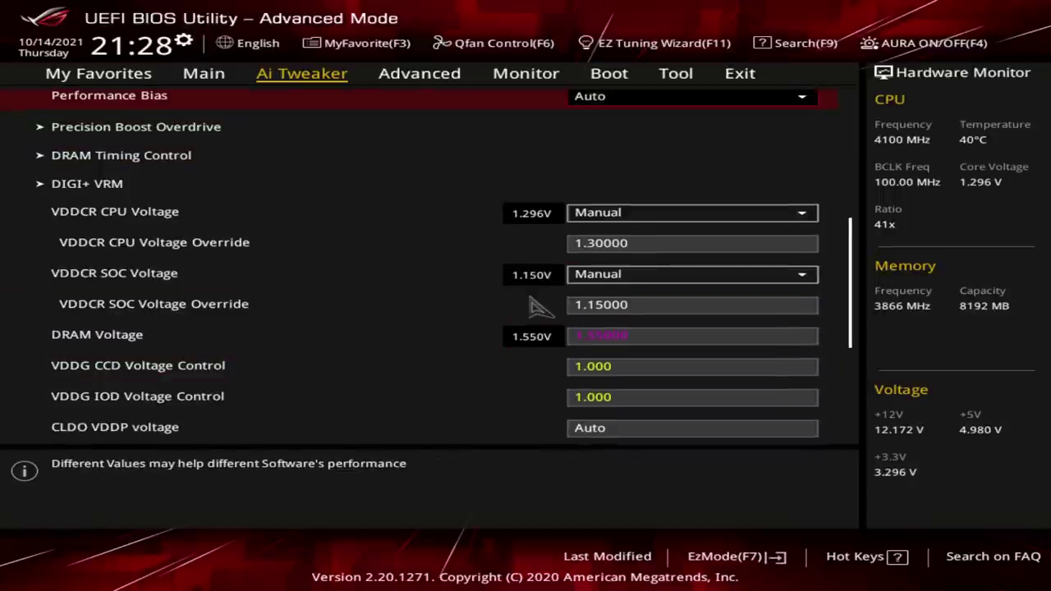
{"action": "key", "text": "Up"}
{"action": "key", "text": "Up"}
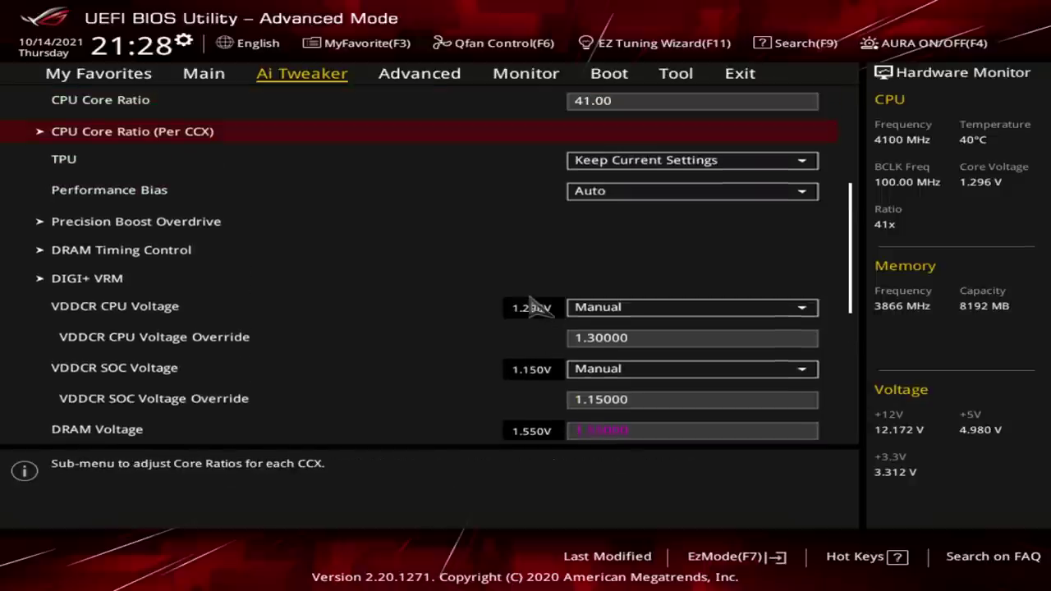
{"action": "key", "text": "Down"}
{"action": "key", "text": "Down"}
{"action": "key", "text": "Down"}
{"action": "key", "text": "Down"}
{"action": "key", "text": "Down"}
{"action": "key", "text": "Down"}
{"action": "key", "text": "Down"}
{"action": "key", "text": "Down"}
{"action": "key", "text": "Down"}
{"action": "key", "text": "Down"}
{"action": "key", "text": "Down"}
{"action": "key", "text": "Down"}
{"action": "key", "text": "Down"}
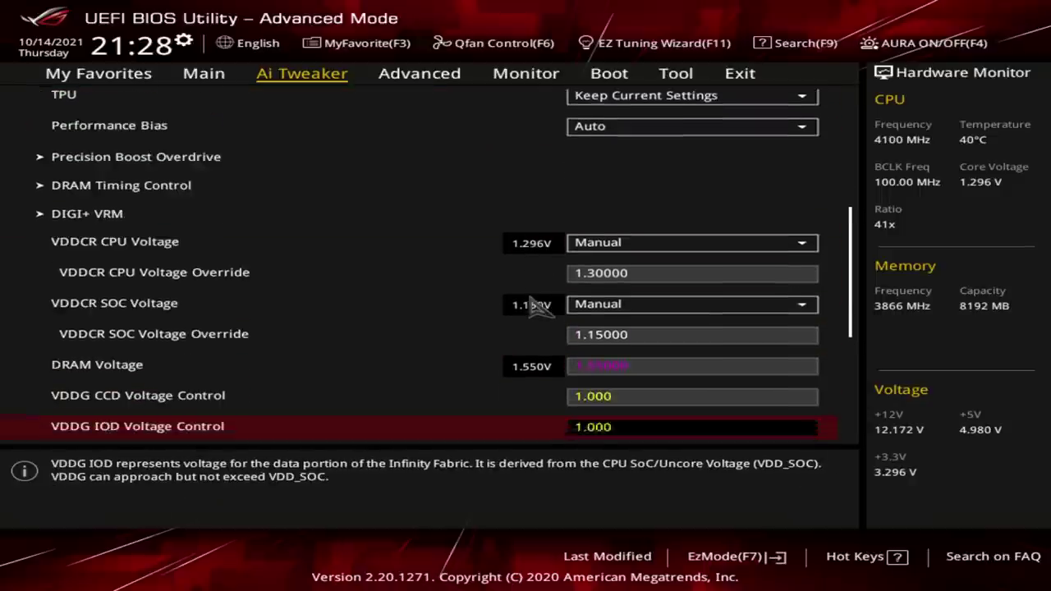
{"action": "key", "text": "Up"}
{"action": "key", "text": "Up"}
{"action": "key", "text": "Up"}
{"action": "key", "text": "Up"}
{"action": "key", "text": "Up"}
{"action": "key", "text": "Up"}
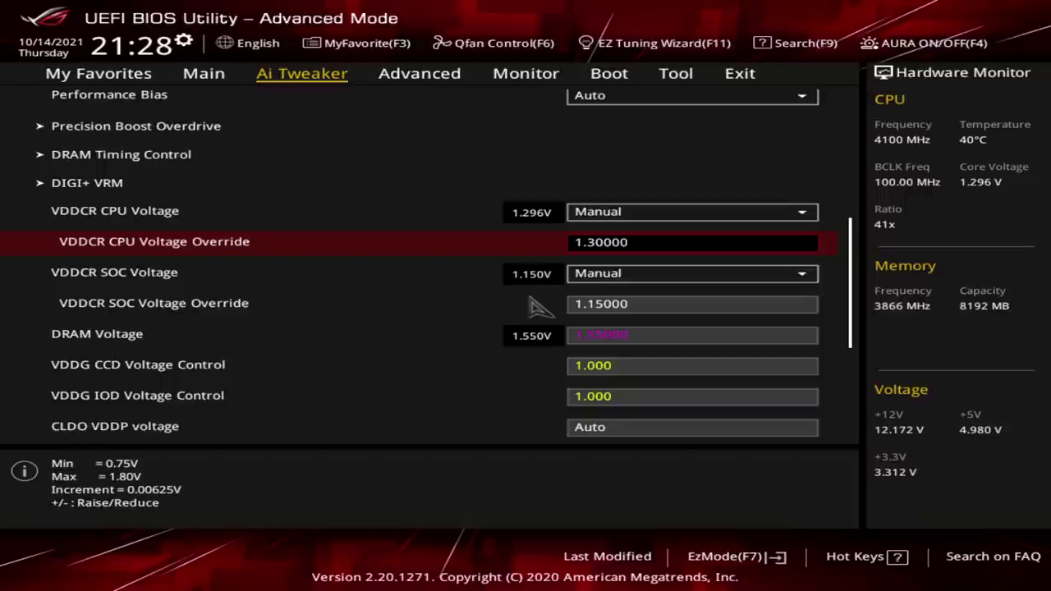
Step: Review the FCLK Frequency, CPU Core Ratio and Performance Bias settings in Ai Tweaker
{"action": "key", "text": "Up"}
{"action": "key", "text": "Up"}
{"action": "key", "text": "Up"}
{"action": "key", "text": "Up"}
{"action": "key", "text": "Up"}
{"action": "key", "text": "Up"}
{"action": "key", "text": "Up"}
{"action": "key", "text": "Up"}
{"action": "key", "text": "Up"}
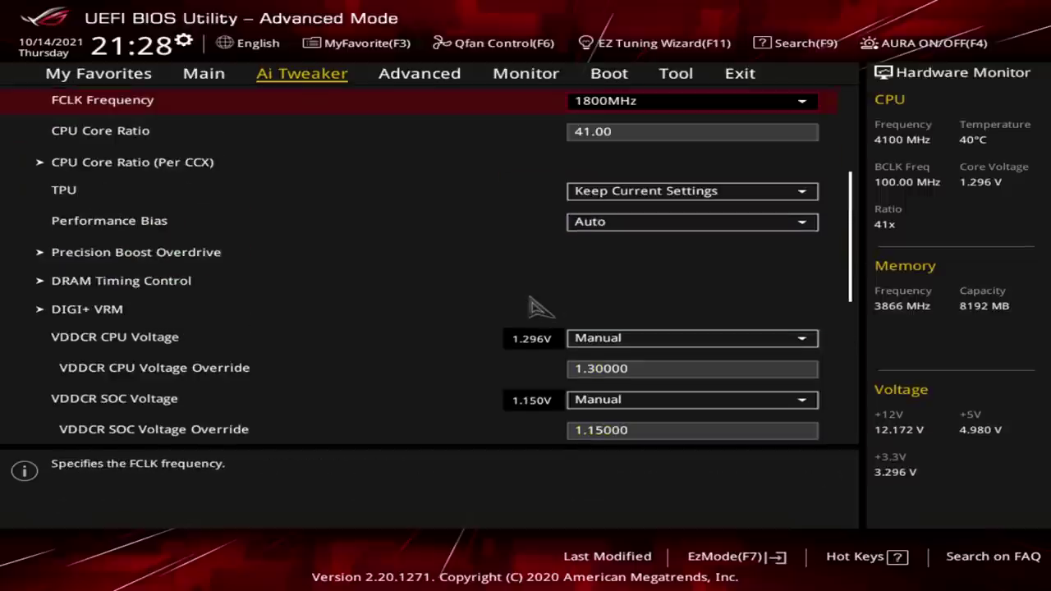
{"action": "key", "text": "Down"}
{"action": "key", "text": "Down"}
{"action": "key", "text": "Down"}
{"action": "key", "text": "Down"}
{"action": "key", "text": "Down"}
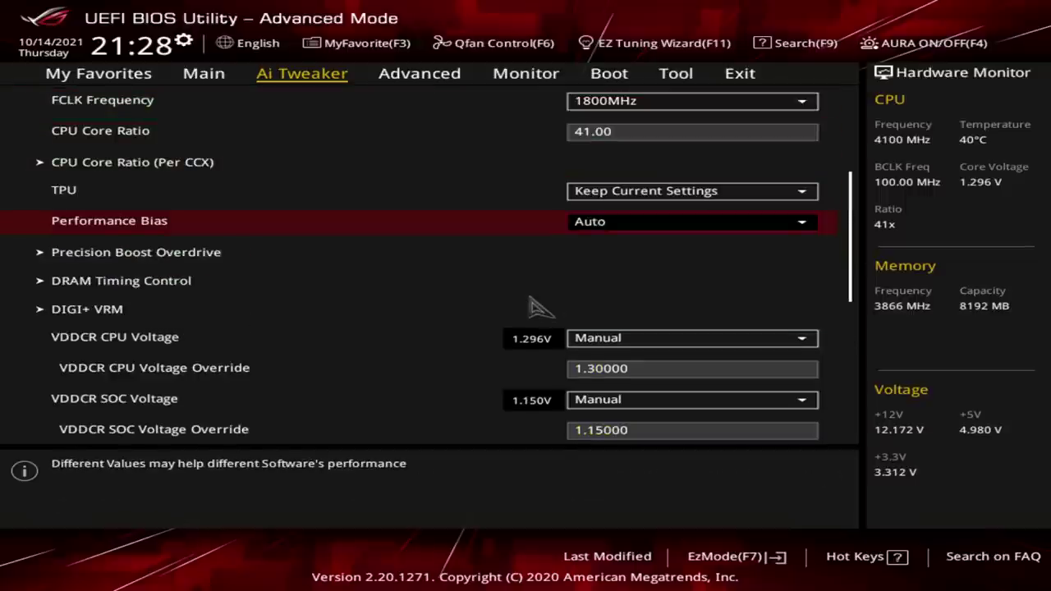
{"action": "key", "text": "Down"}
{"action": "key", "text": "Down"}
{"action": "key", "text": "Down"}
{"action": "key", "text": "Up"}
{"action": "key", "text": "Up"}
{"action": "key", "text": "Up"}
{"action": "key", "text": "Up"}
{"action": "key", "text": "Up"}
{"action": "key", "text": "Up"}
{"action": "key", "text": "Up"}
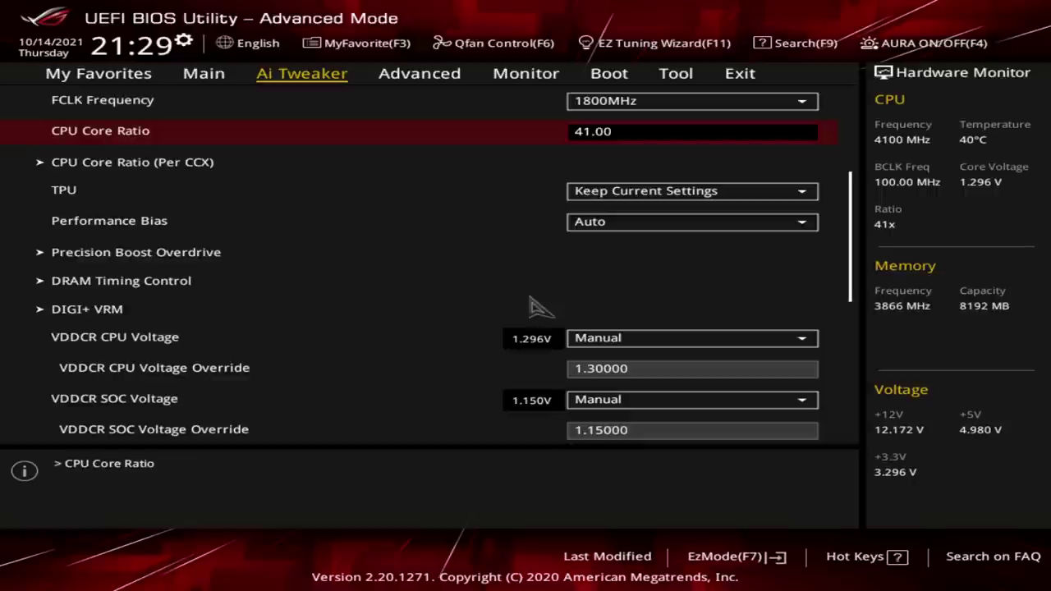
Step: Open the DRAM Timing Control settings of Ai Tweaker
{"action": "key", "text": "Down"}
{"action": "key", "text": "Down"}
{"action": "key", "text": "Down"}
{"action": "key", "text": "Down"}
{"action": "key", "text": "Down"}
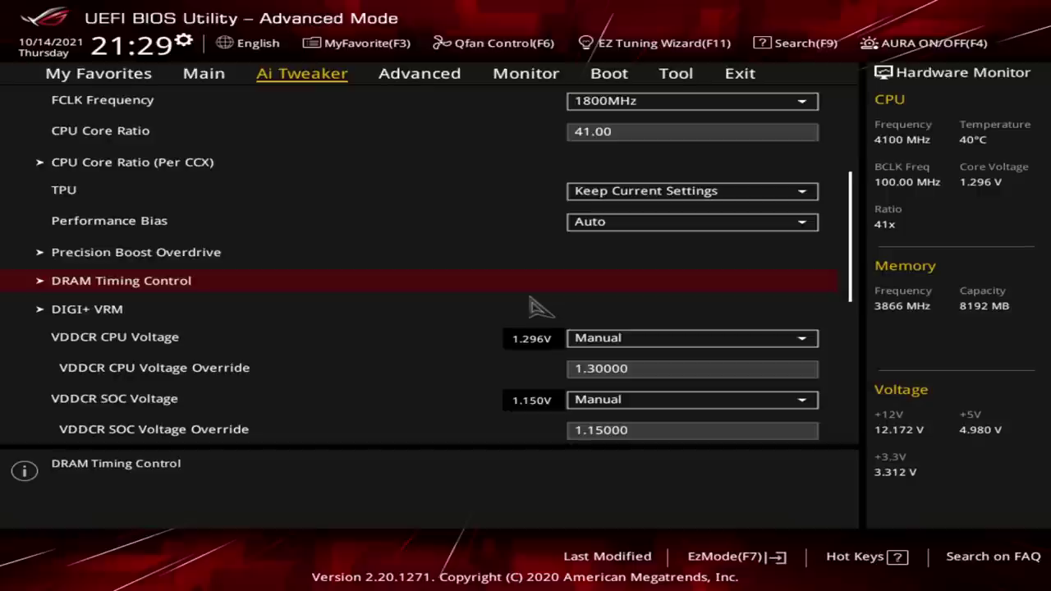
{"action": "key", "text": "Down"}
{"action": "key", "text": "Down"}
{"action": "key", "text": "Down"}
{"action": "key", "text": "Up"}
{"action": "key", "text": "Up"}
{"action": "key", "text": "Up"}
{"action": "key", "text": "Up"}
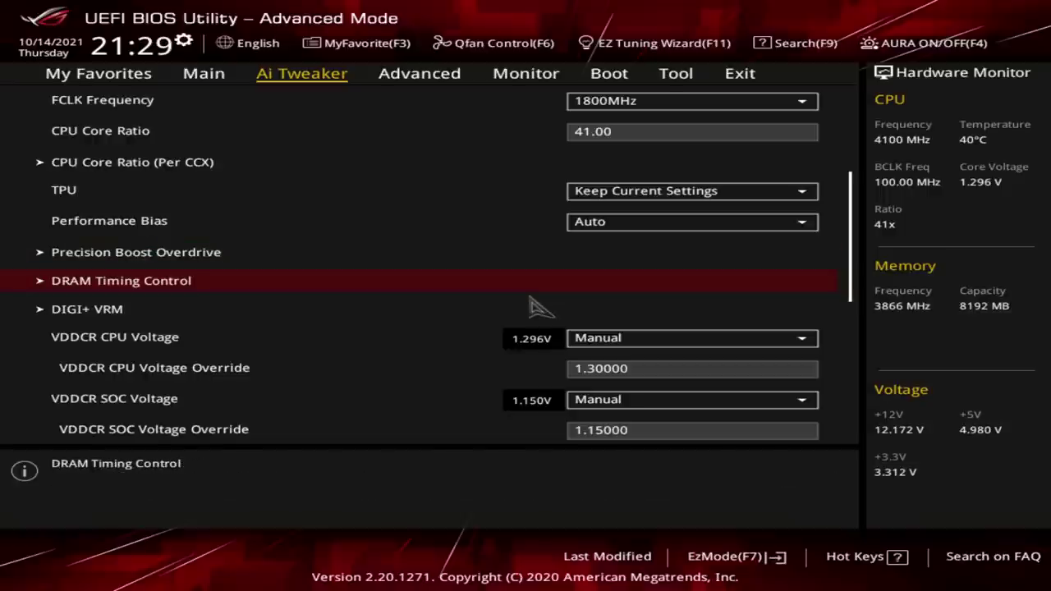
{"action": "key", "text": "Return"}
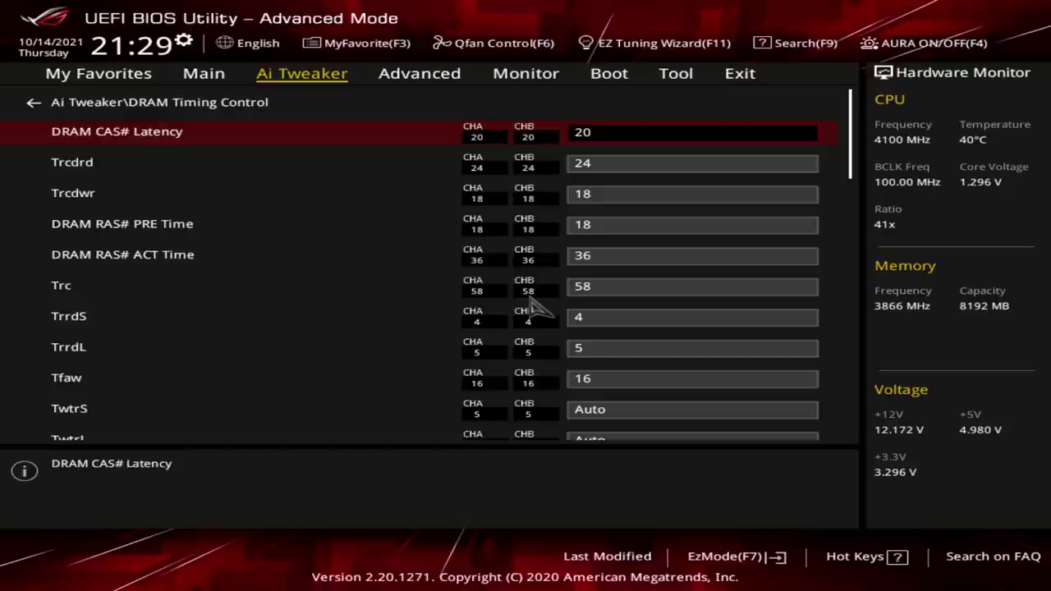
Step: Examine the primary DRAM timings from CAS# Latency through Trcdrd, Trcdwr, RAS# PRE Time and RAS# ACT Time to Trc
{"action": "key", "text": "Down"}
{"action": "key", "text": "Down"}
{"action": "key", "text": "Down"}
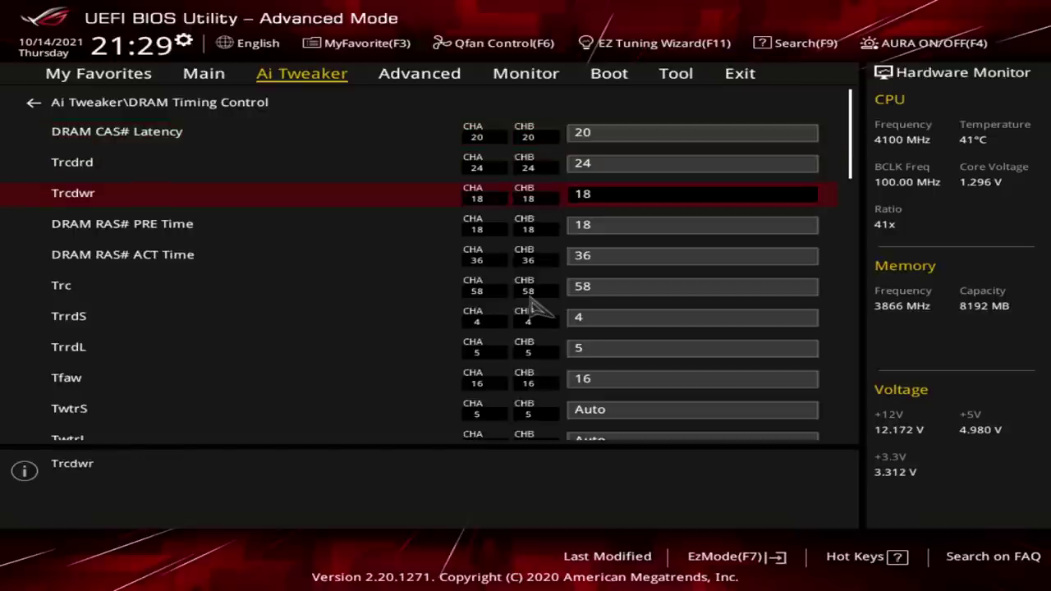
{"action": "key", "text": "Down"}
{"action": "key", "text": "Down"}
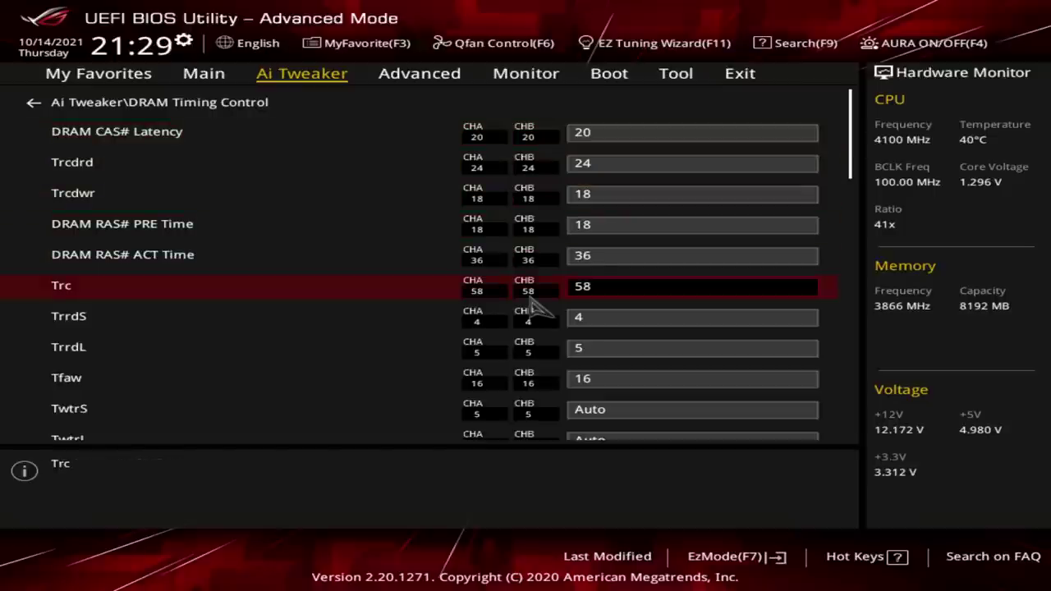
{"action": "key", "text": "Up"}
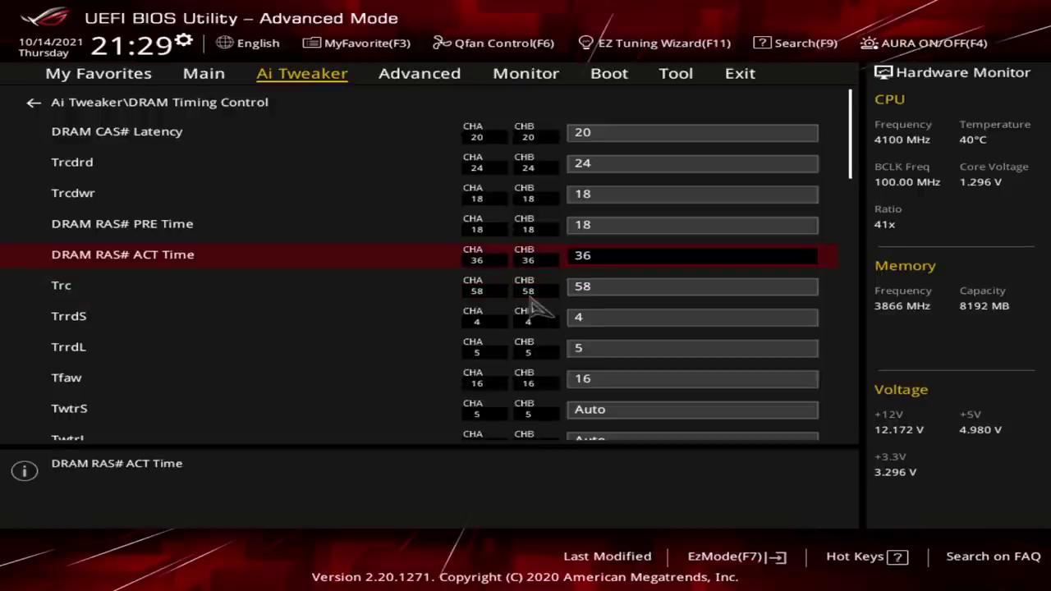
{"action": "key", "text": "Down"}
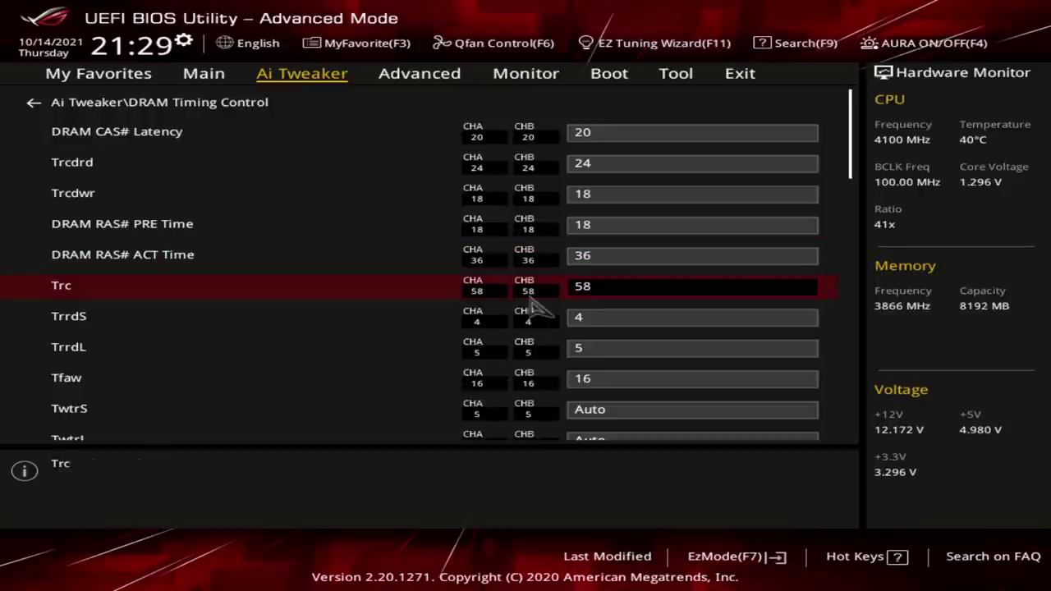
{"action": "key", "text": "Down"}
{"action": "key", "text": "Up"}
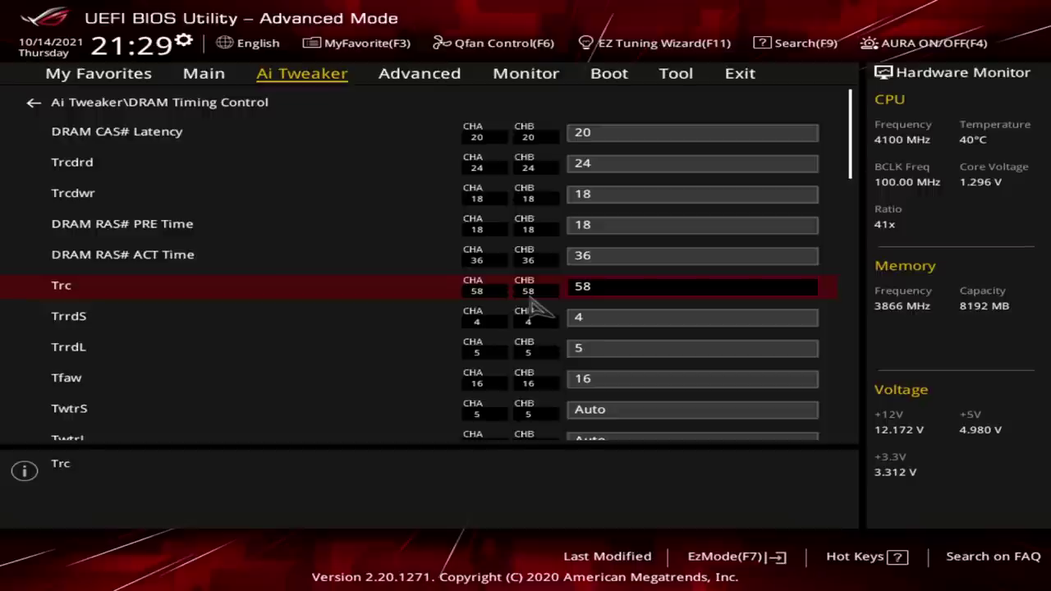
Step: Examine the TrrdS, TrrdL and Tfaw timings
{"action": "key", "text": "Down"}
{"action": "key", "text": "Down"}
{"action": "key", "text": "Up"}
{"action": "key", "text": "Down"}
{"action": "key", "text": "Up"}
{"action": "key", "text": "Down"}
{"action": "key", "text": "Down"}
{"action": "key", "text": "Up"}
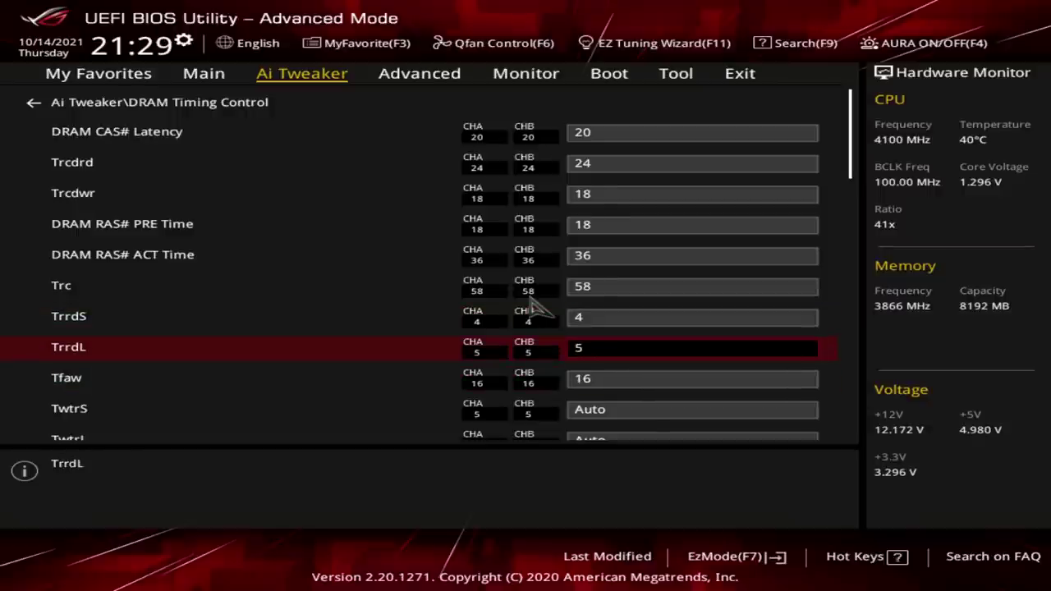
{"action": "key", "text": "Up"}
{"action": "key", "text": "Down"}
{"action": "key", "text": "Down"}
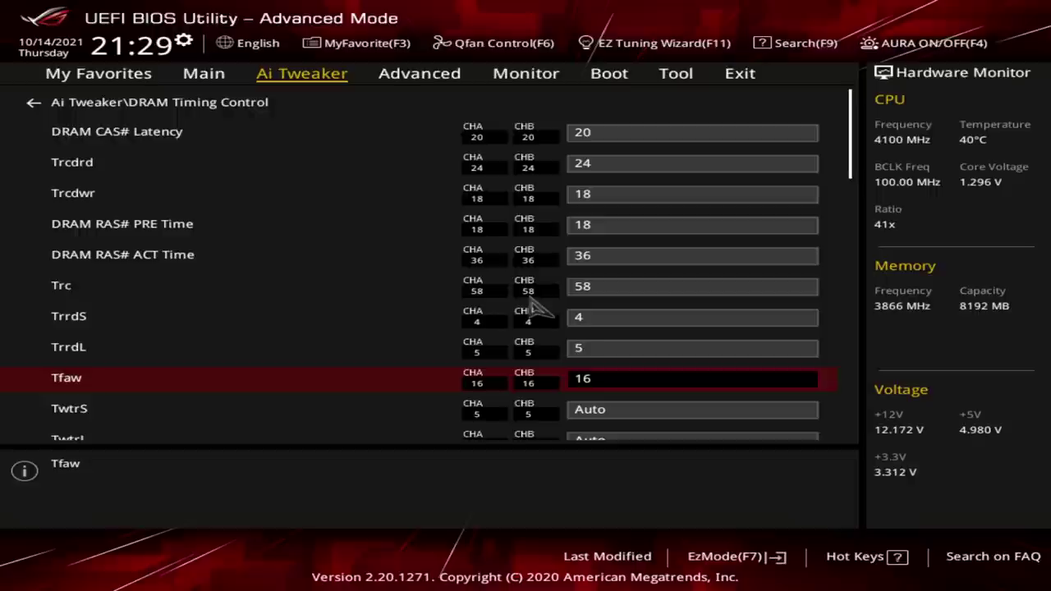
Step: Inspect the Twr, TwtrL and TwtrS timings
{"action": "key", "text": "Down"}
{"action": "key", "text": "Down"}
{"action": "key", "text": "Down"}
{"action": "key", "text": "Down"}
{"action": "key", "text": "Up"}
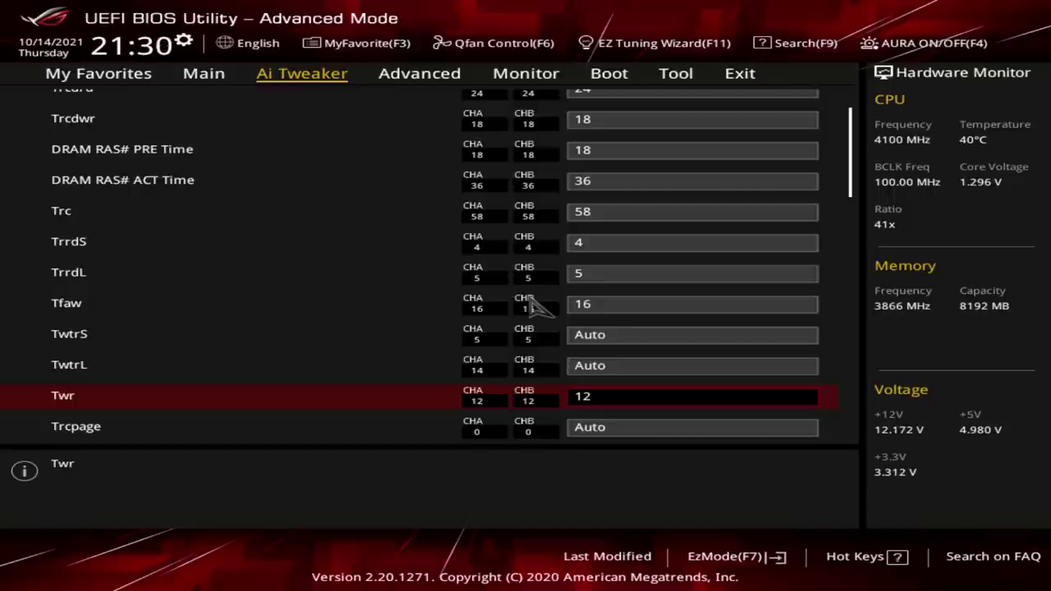
{"action": "key", "text": "Up"}
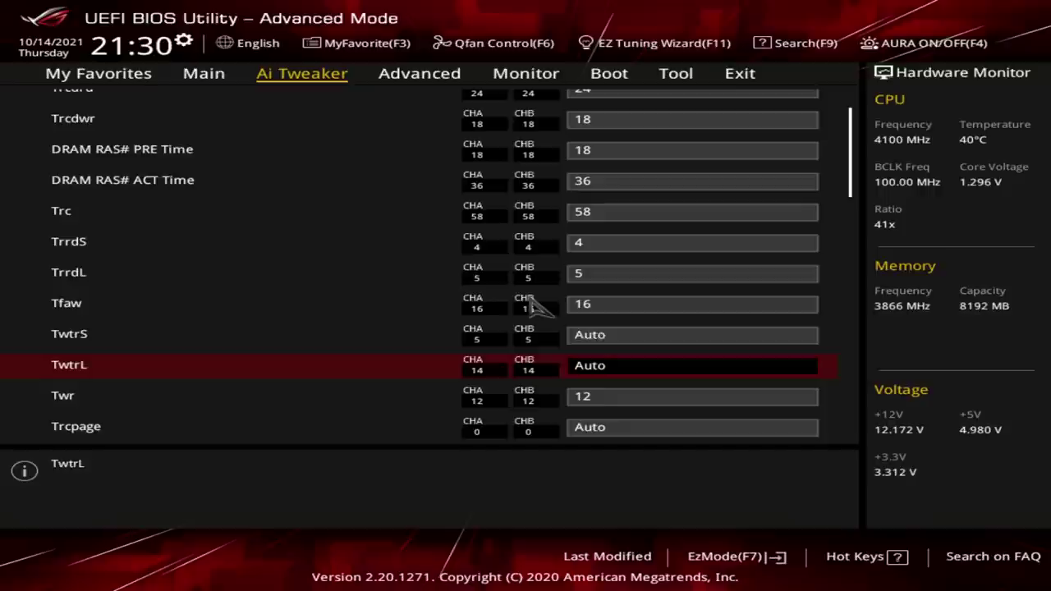
{"action": "key", "text": "Up"}
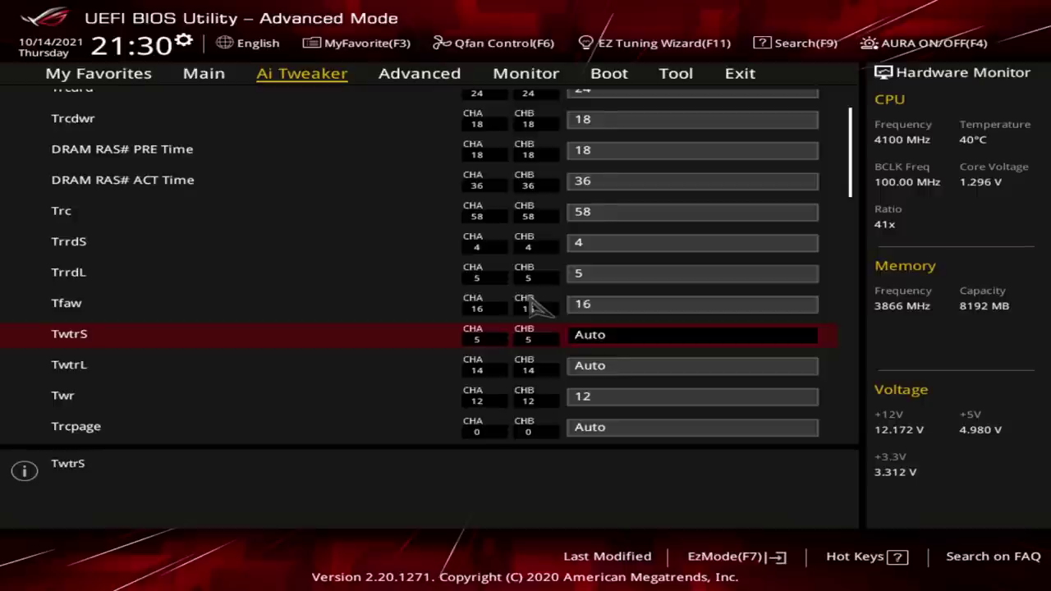
Step: Set the TrrdS timing to Auto and return it to 4
{"action": "key", "text": "Up"}
{"action": "key", "text": "Up"}
{"action": "key", "text": "Up"}
{"action": "type", "text": "auto"}
{"action": "key", "text": "Down"}
{"action": "key", "text": "Up"}
{"action": "type", "text": "4"}
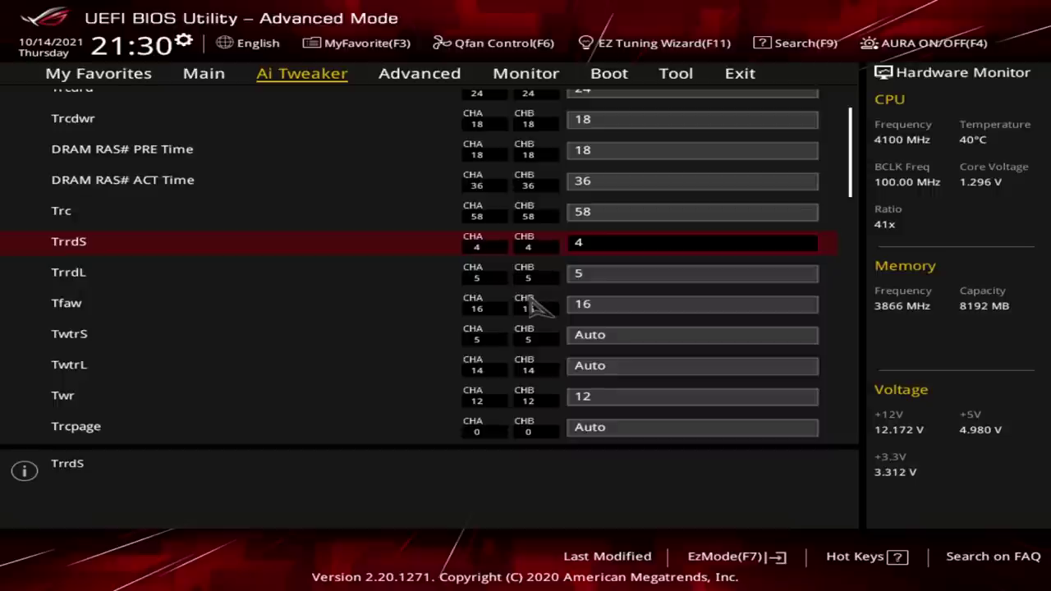
Step: Review the timings from Tfaw through TwtrS and TwtrL to Twr
{"action": "key", "text": "Down"}
{"action": "key", "text": "Down"}
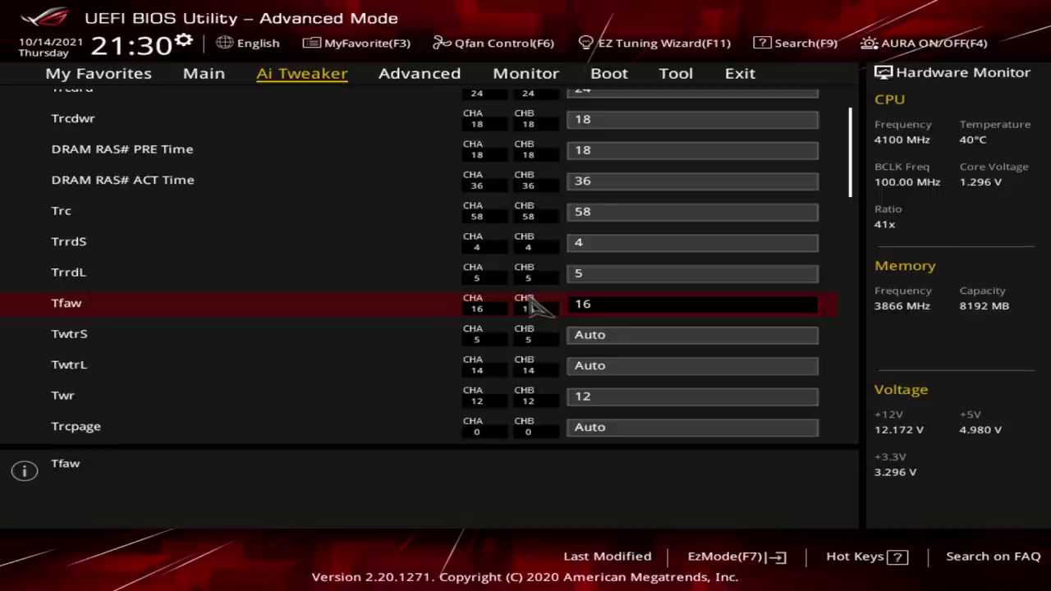
{"action": "key", "text": "Down"}
{"action": "key", "text": "Down"}
{"action": "key", "text": "Up"}
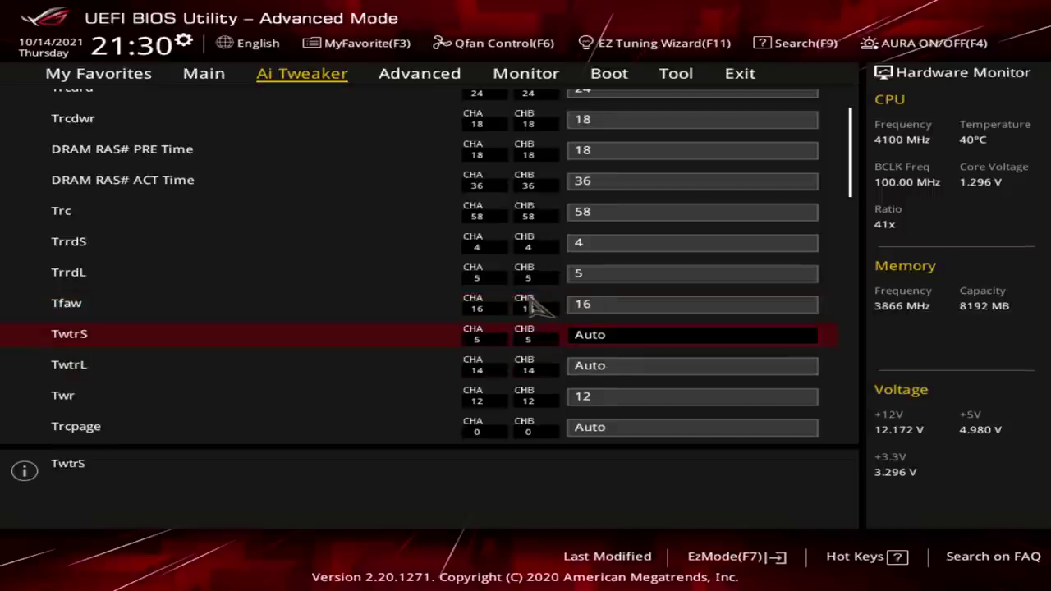
{"action": "key", "text": "Down"}
{"action": "key", "text": "Down"}
{"action": "key", "text": "Up"}
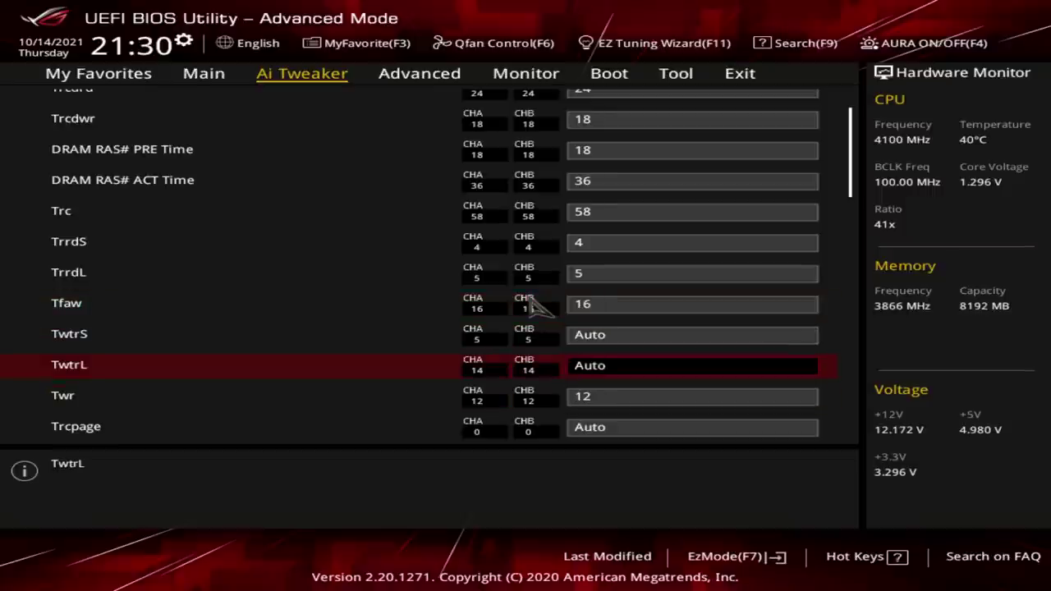
{"action": "key", "text": "Down"}
{"action": "key", "text": "Down"}
{"action": "key", "text": "Down"}
{"action": "key", "text": "Up"}
{"action": "key", "text": "Up"}
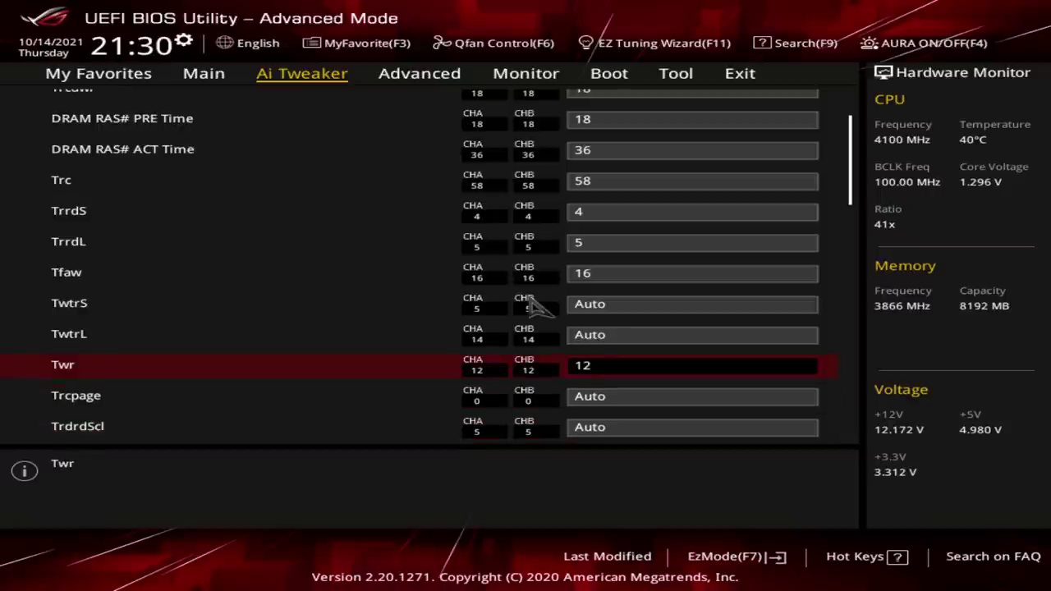
{"action": "key", "text": "Down"}
{"action": "key", "text": "Up"}
{"action": "key", "text": "Up"}
Step: Set both the TrdrdScl and TwrwrScl timings to 4
{"action": "key", "text": "Down"}
{"action": "key", "text": "Down"}
{"action": "key", "text": "Down"}
{"action": "key", "text": "Down"}
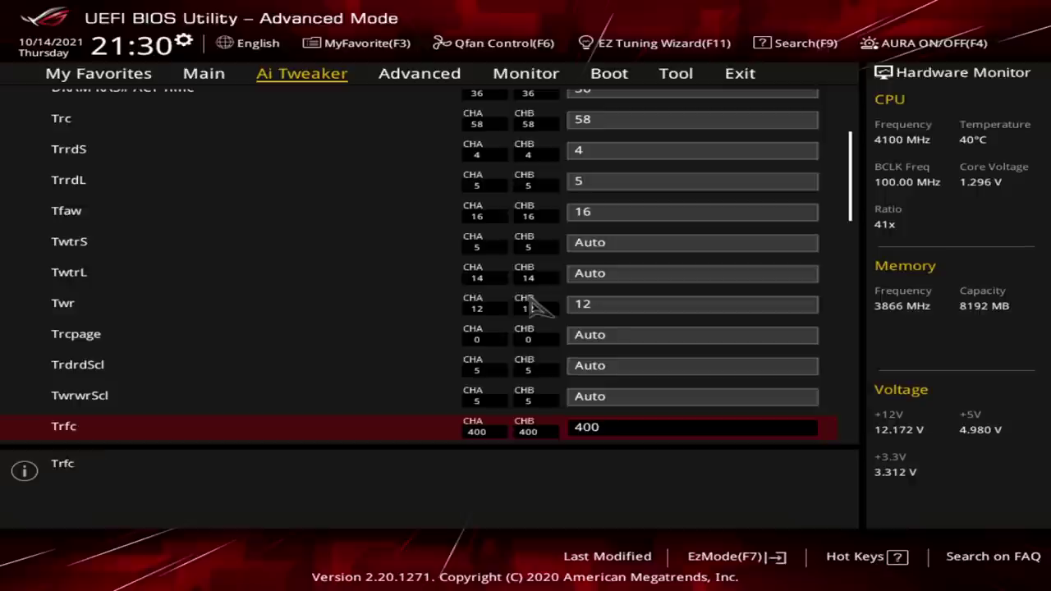
{"action": "key", "text": "Up"}
{"action": "key", "text": "Up"}
{"action": "key", "text": "Down"}
{"action": "key", "text": "Up"}
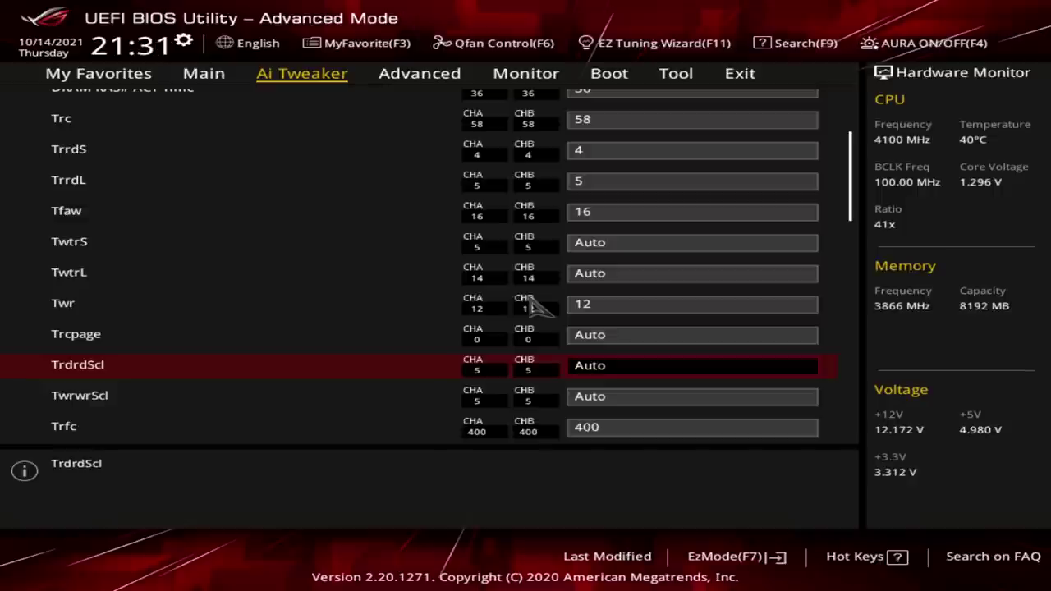
{"action": "key", "text": "Down"}
{"action": "key", "text": "Up"}
{"action": "type", "text": "4"}
{"action": "key", "text": "Down"}
{"action": "type", "text": "4"}
{"action": "key", "text": "Down"}
{"action": "key", "text": "Up"}
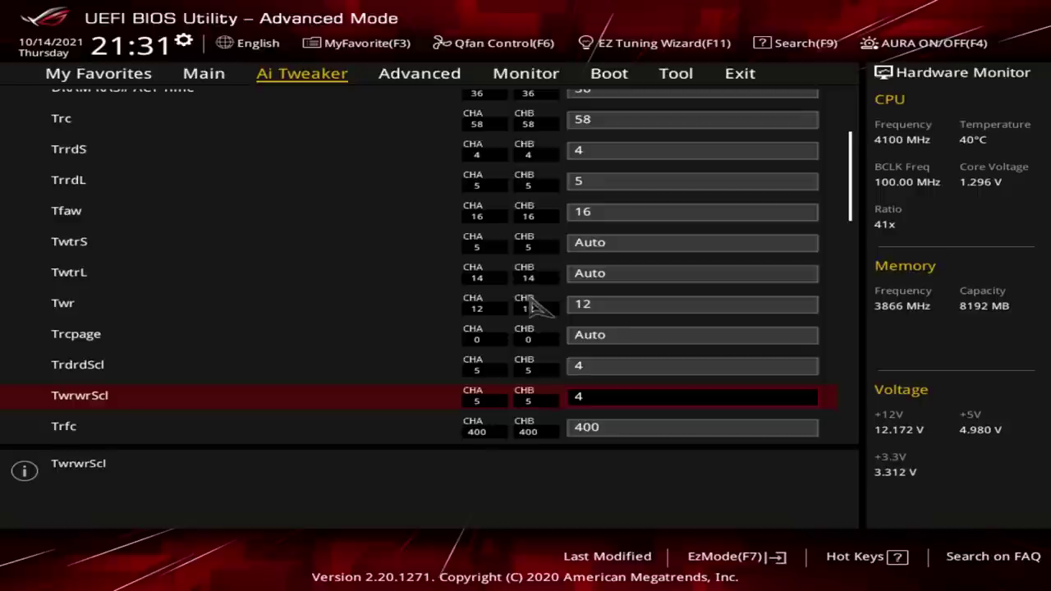
{"action": "key", "text": "Up"}
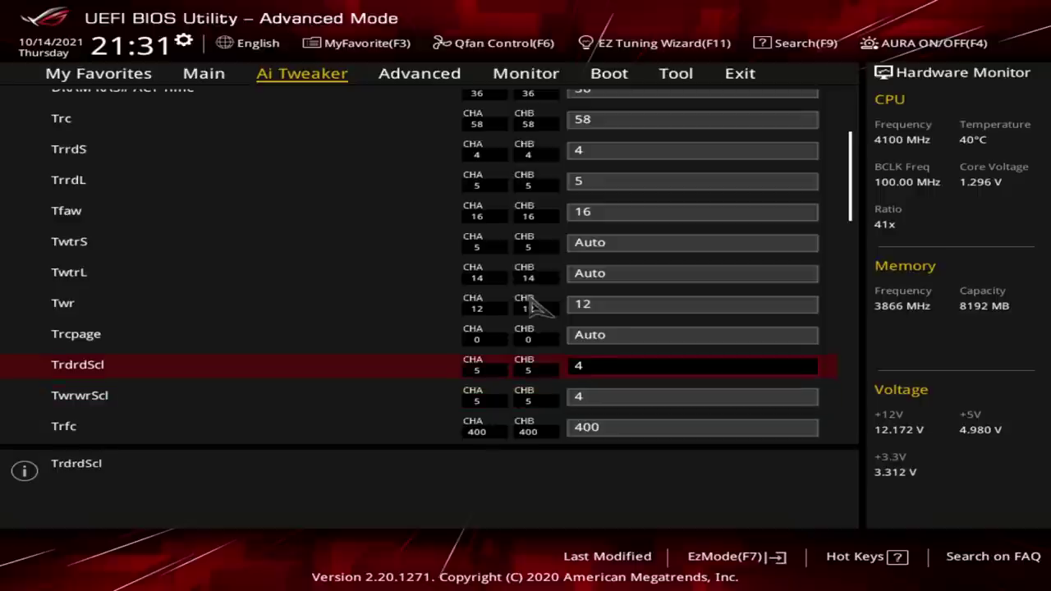
Step: Examine the Trfc timing and the related Trfc2 and Trfc4 settings
{"action": "key", "text": "Down"}
{"action": "key", "text": "Down"}
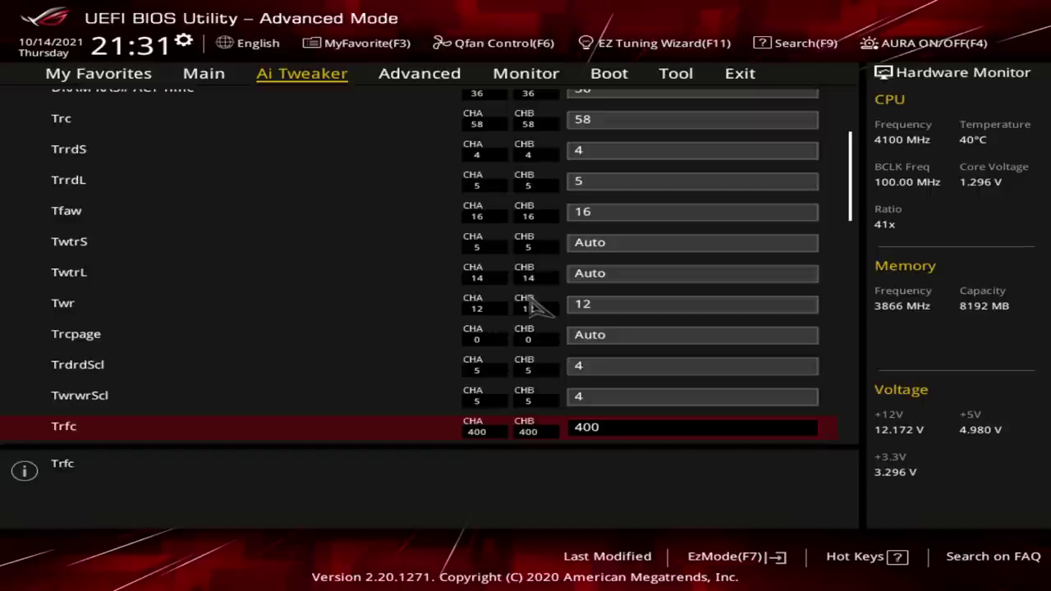
{"action": "key", "text": "Down"}
{"action": "key", "text": "Down"}
{"action": "key", "text": "Up"}
{"action": "key", "text": "Up"}
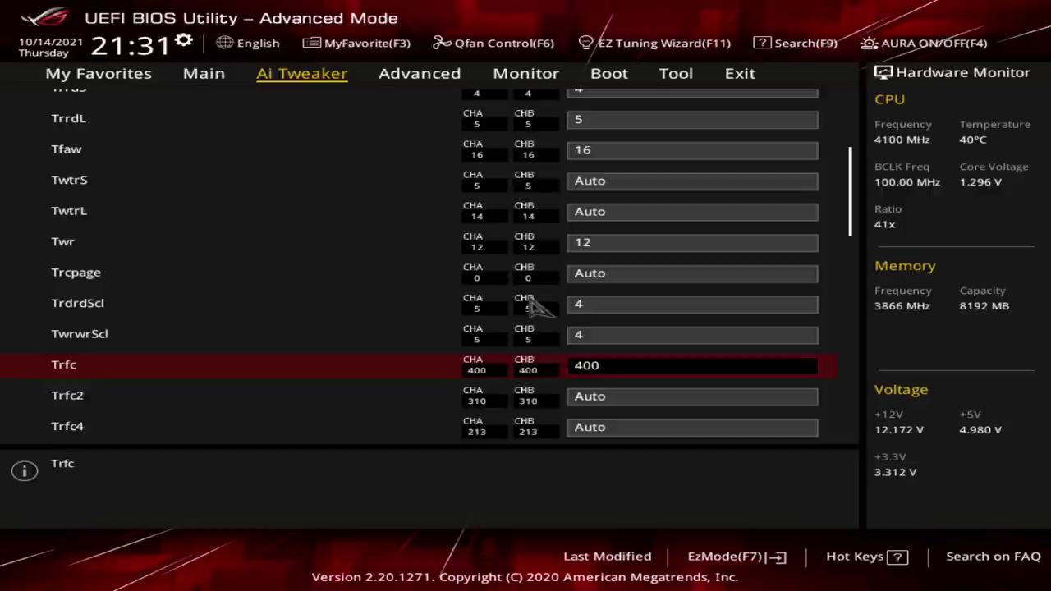
Step: Review the Tcwl, Trtp, Trdwr and Twrrd timings below Trfc4
{"action": "key", "text": "Down"}
{"action": "key", "text": "Down"}
{"action": "key", "text": "Down"}
{"action": "key", "text": "Down"}
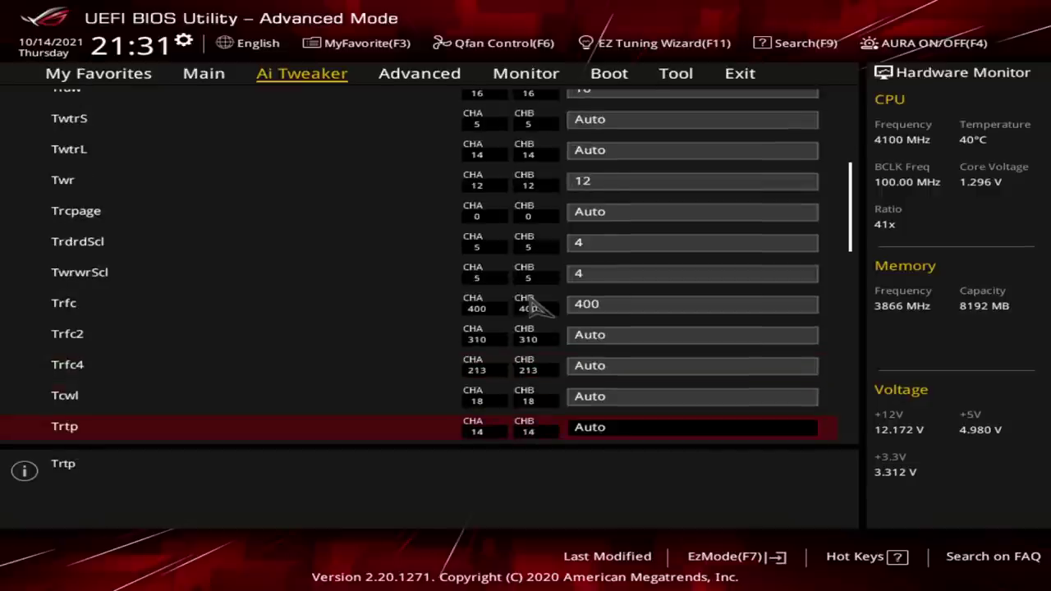
{"action": "key", "text": "Down"}
{"action": "key", "text": "Up"}
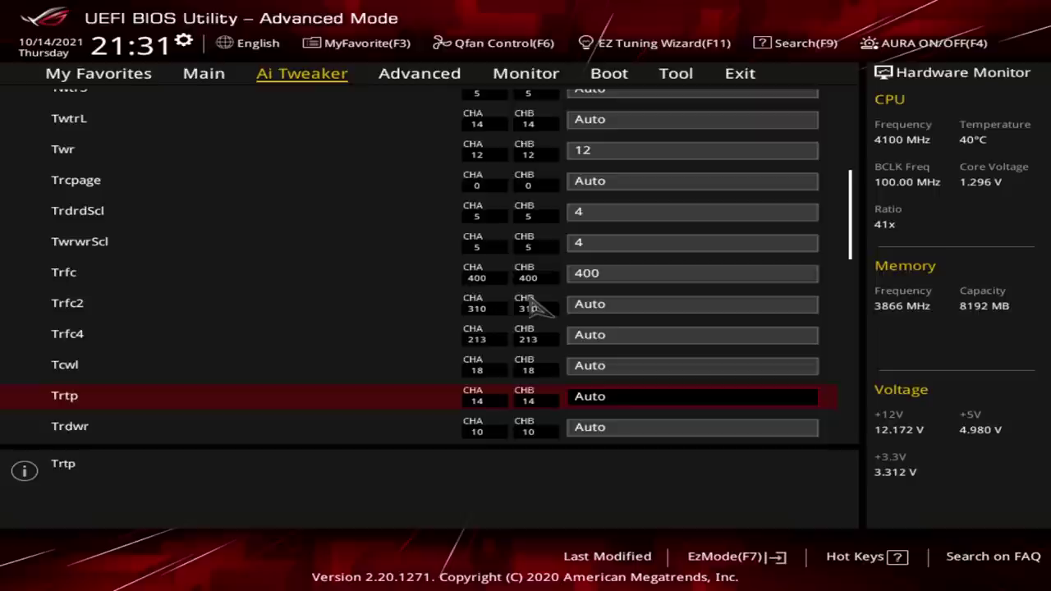
{"action": "key", "text": "Down"}
{"action": "key", "text": "Up"}
{"action": "key", "text": "Up"}
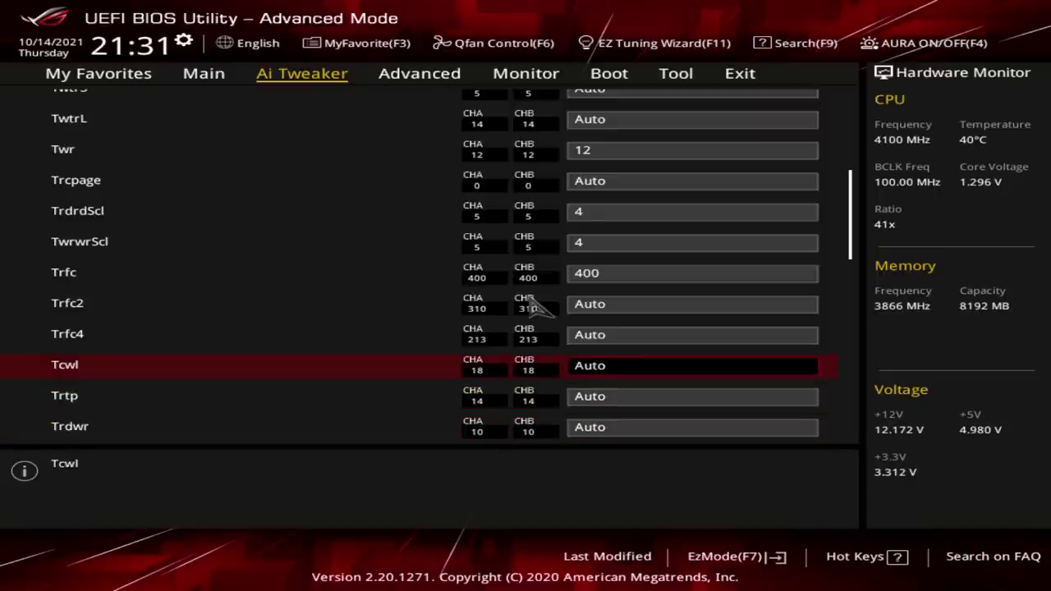
{"action": "key", "text": "Down"}
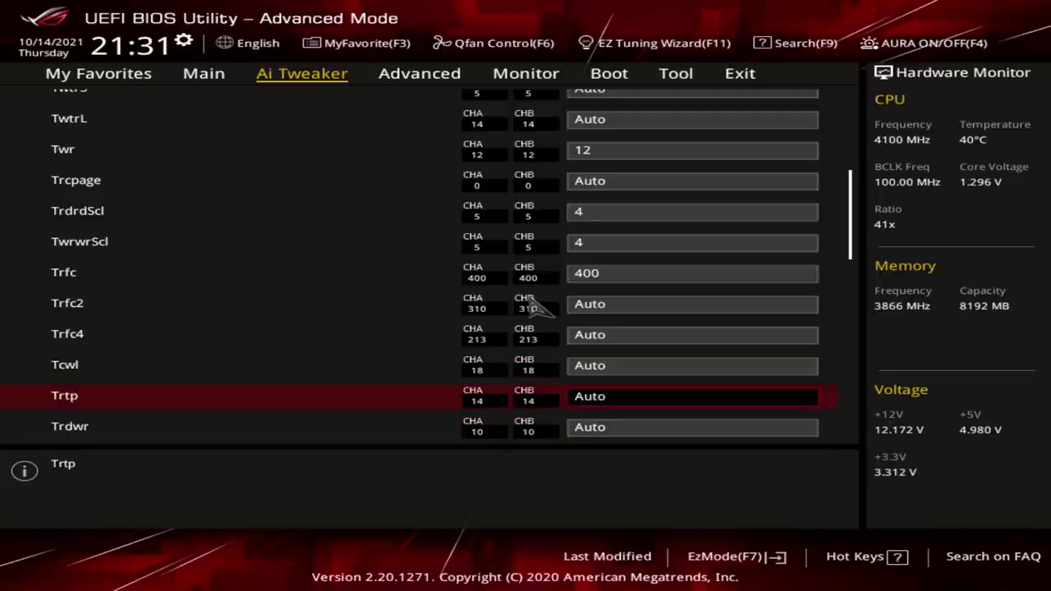
{"action": "key", "text": "Down"}
{"action": "key", "text": "Up"}
{"action": "key", "text": "Down"}
{"action": "key", "text": "Down"}
{"action": "key", "text": "Up"}
{"action": "key", "text": "Up"}
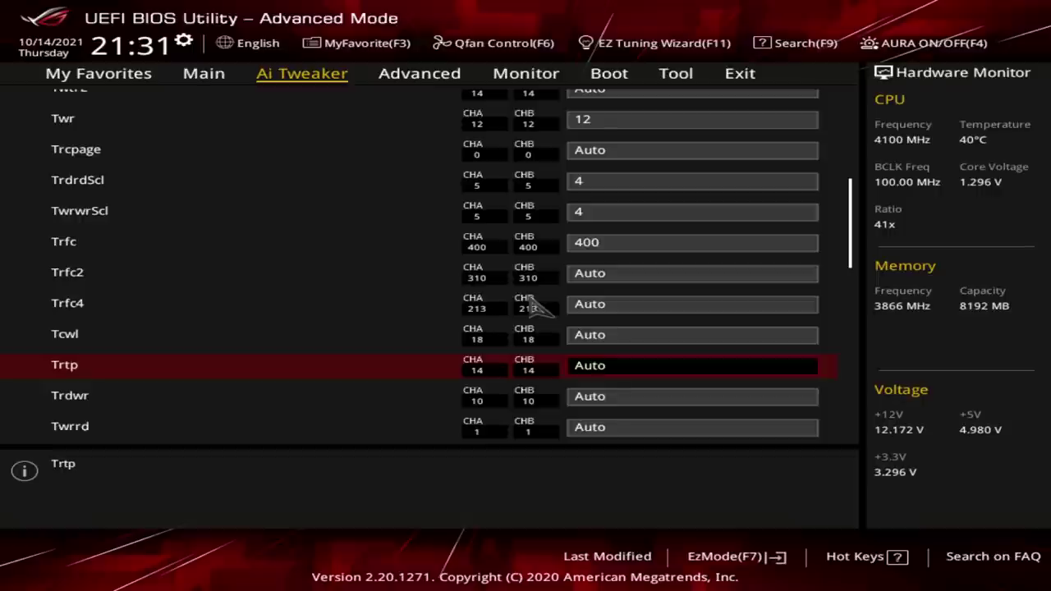
Step: Review the remaining timings from Trdwr through the TwrwrSc and TrdrdSc groups to Tcke
{"action": "key", "text": "Down"}
{"action": "key", "text": "Down"}
{"action": "key", "text": "Down"}
{"action": "key", "text": "Down"}
{"action": "key", "text": "Down"}
{"action": "key", "text": "Down"}
{"action": "key", "text": "Down"}
{"action": "key", "text": "Up"}
{"action": "key", "text": "Down"}
{"action": "key", "text": "Down"}
{"action": "key", "text": "Up"}
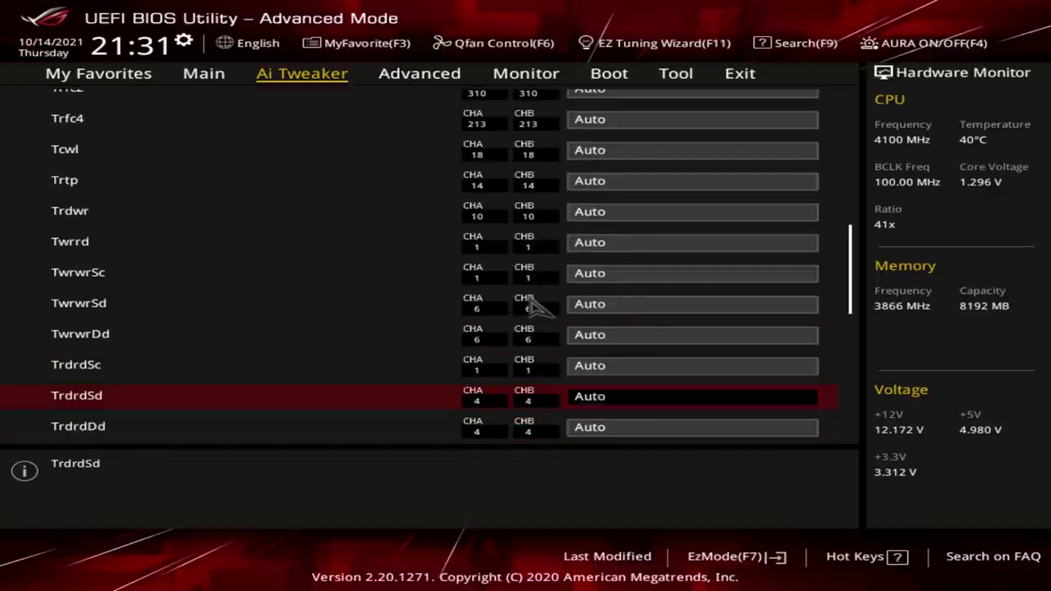
{"action": "key", "text": "Down"}
{"action": "key", "text": "Down"}
{"action": "key", "text": "Down"}
{"action": "key", "text": "Down"}
{"action": "key", "text": "Up"}
{"action": "key", "text": "Up"}
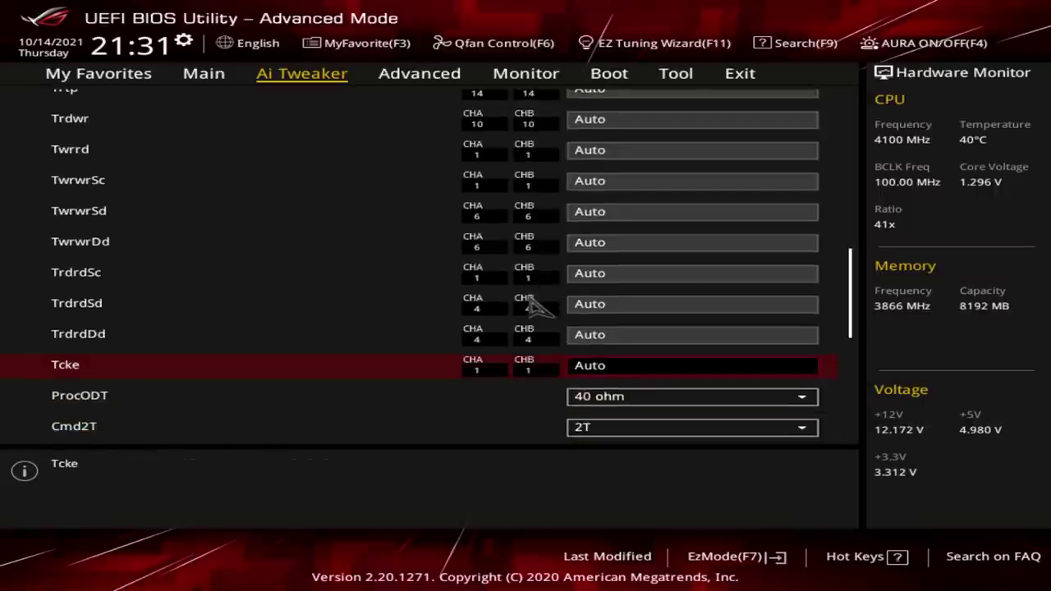
Step: Examine the available ProcODT resistance options without changing the setting
{"action": "key", "text": "Down"}
{"action": "key", "text": "Up"}
{"action": "key", "text": "Down"}
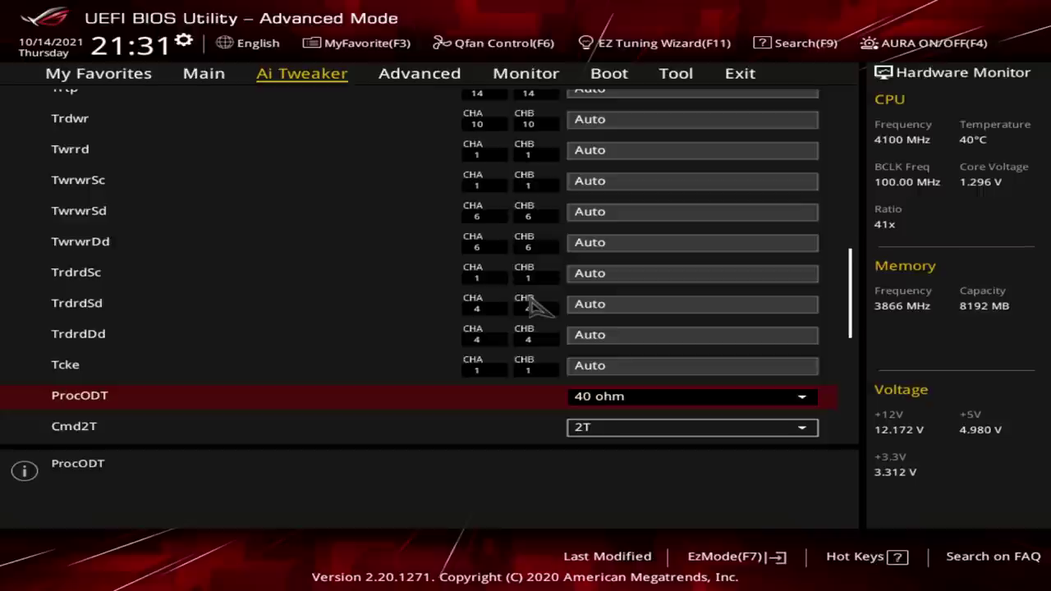
{"action": "key", "text": "Return"}
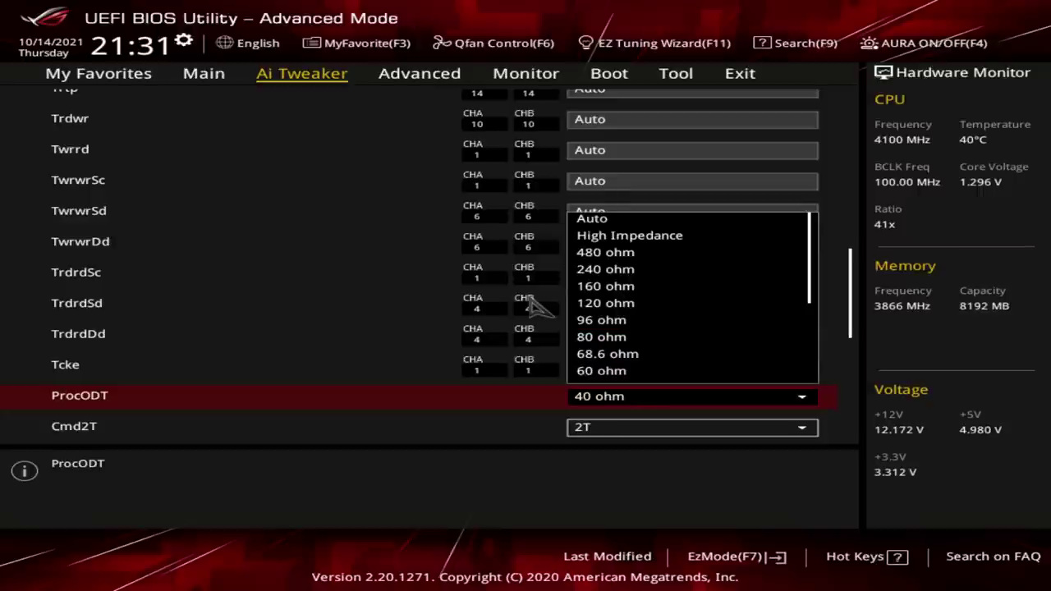
{"action": "key", "text": "Escape"}
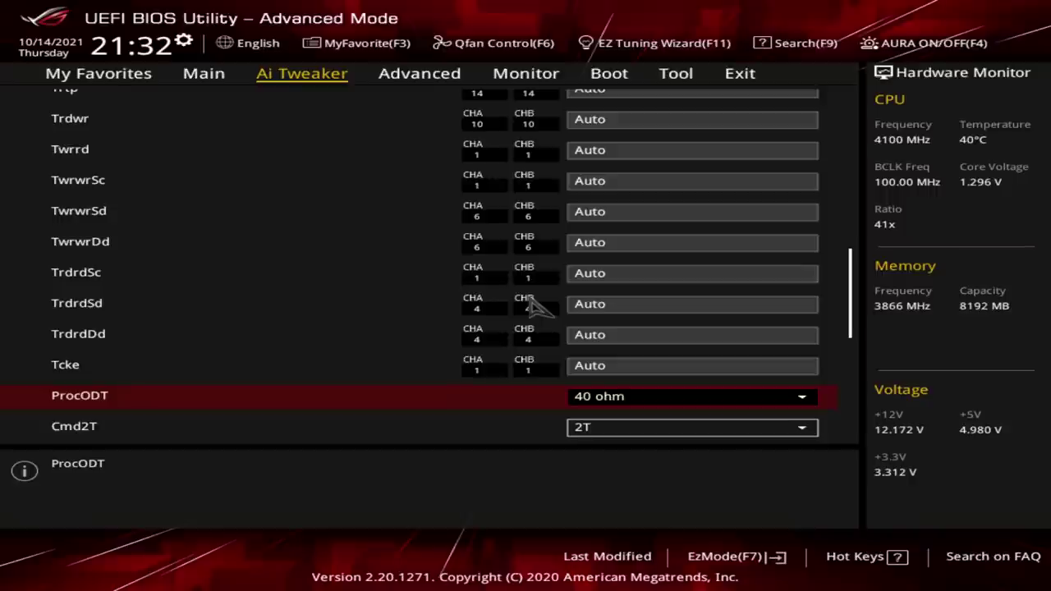
Step: Set Cmd2T to 1T and return it to 2T
{"action": "key", "text": "Down"}
{"action": "key", "text": "Down"}
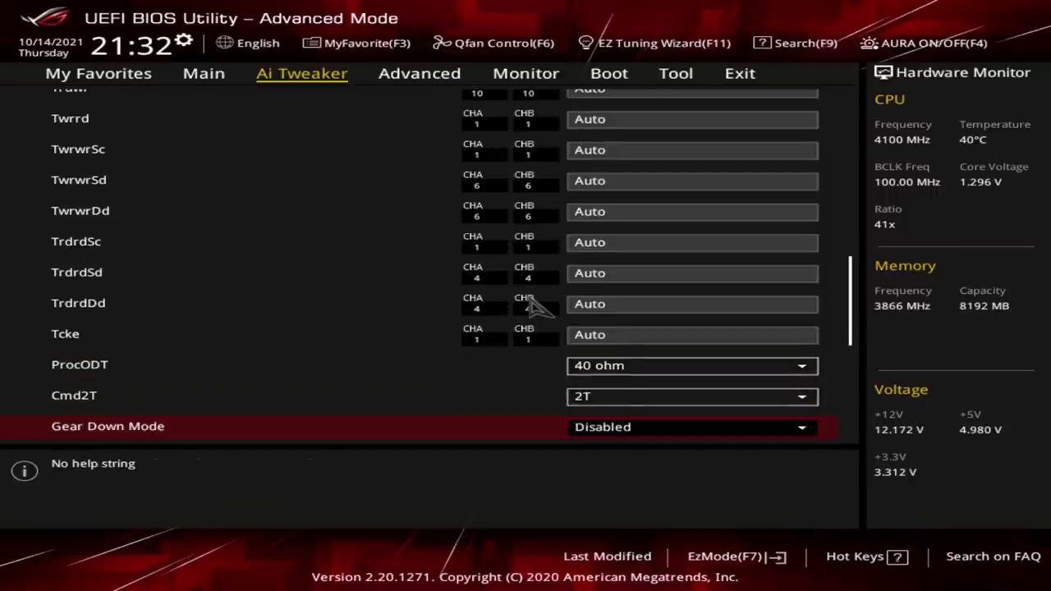
{"action": "key", "text": "Up"}
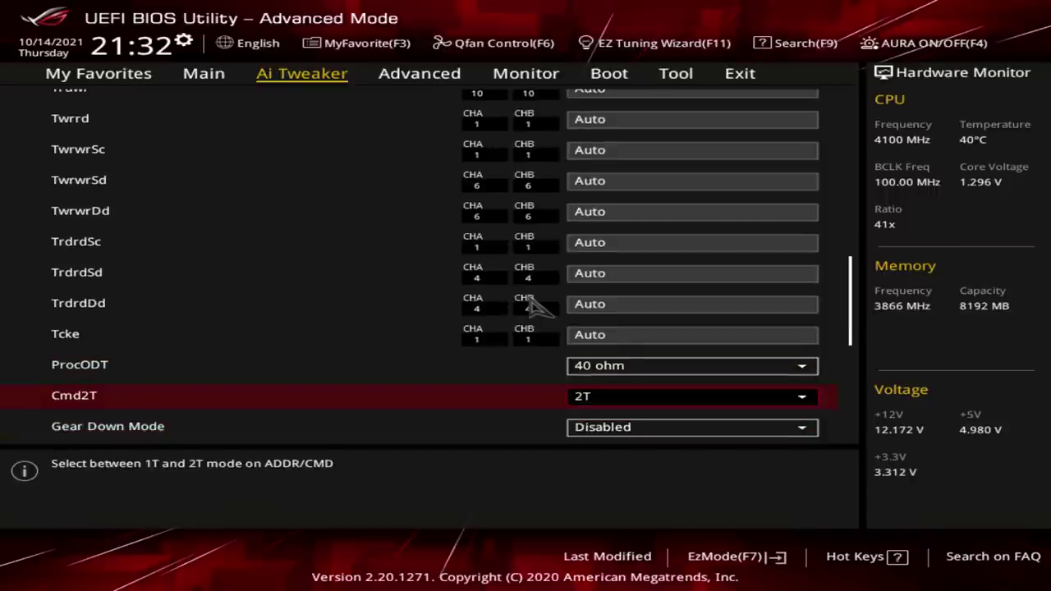
{"action": "key", "text": "Up"}
{"action": "key", "text": "Down"}
{"action": "key", "text": "Return"}
{"action": "key", "text": "Up"}
{"action": "key", "text": "Return"}
{"action": "key", "text": "Return"}
{"action": "key", "text": "Down"}
{"action": "key", "text": "Return"}
Step: Review the Gear Down Mode, Power Down Enable and RttNom settings together with Cmd2T
{"action": "key", "text": "Down"}
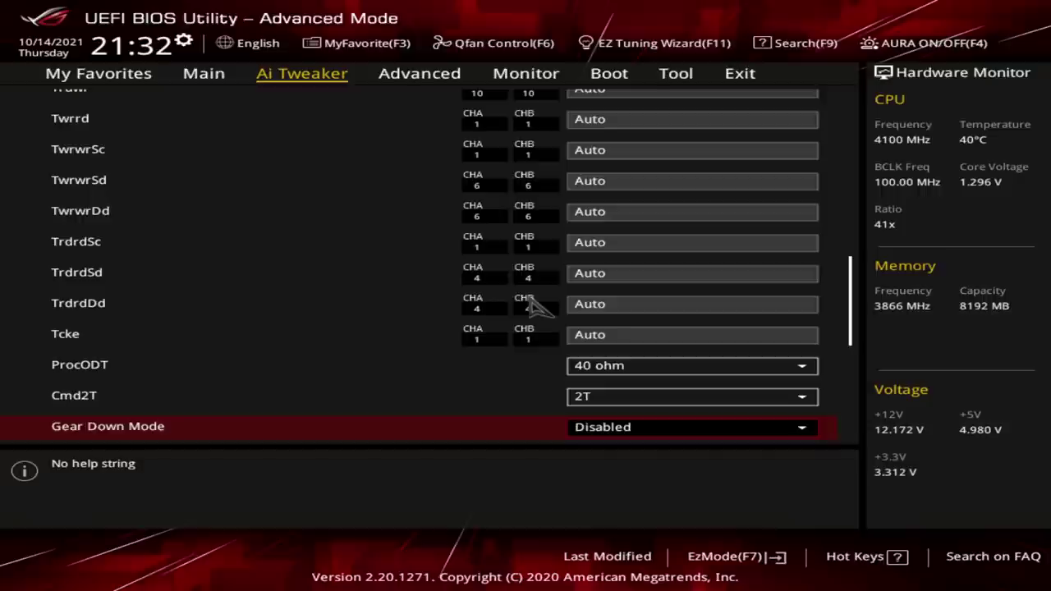
{"action": "key", "text": "Down"}
{"action": "key", "text": "Down"}
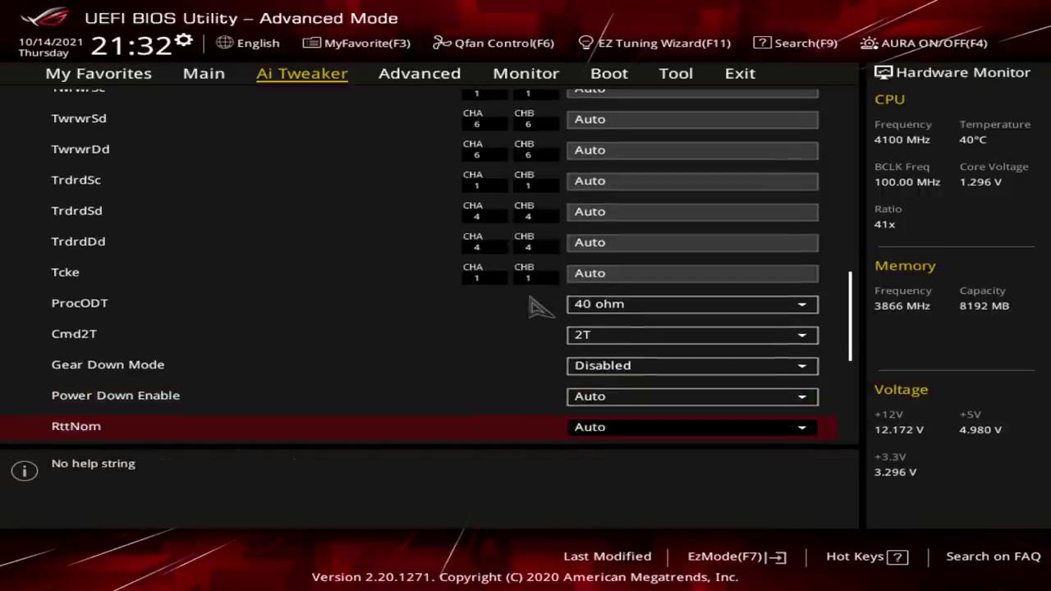
{"action": "key", "text": "Up"}
{"action": "key", "text": "Up"}
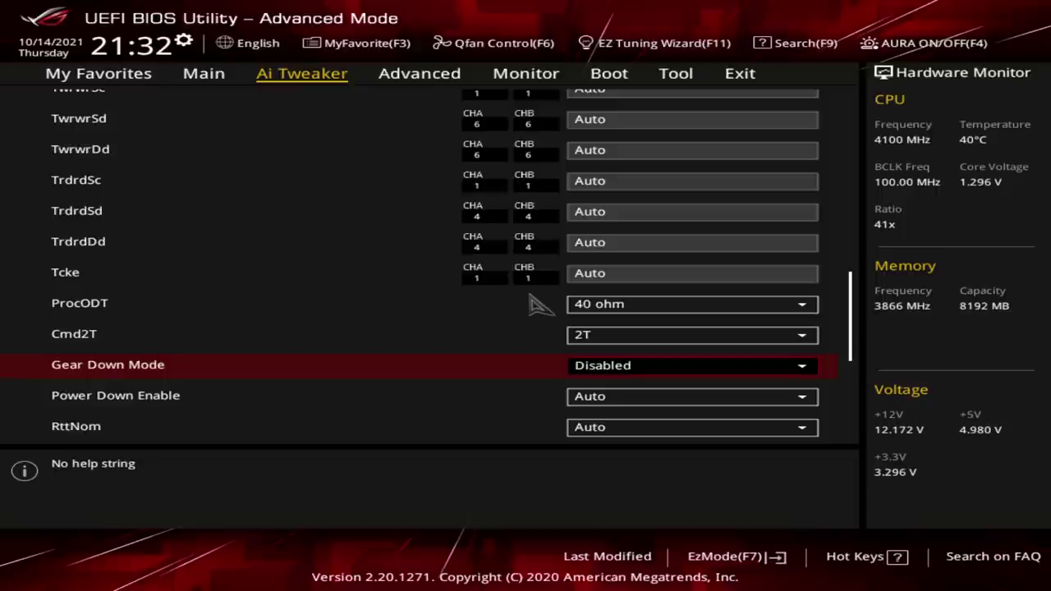
{"action": "key", "text": "Down"}
{"action": "key", "text": "Down"}
{"action": "key", "text": "Up"}
{"action": "key", "text": "Up"}
{"action": "key", "text": "Down"}
{"action": "key", "text": "Down"}
{"action": "key", "text": "Down"}
{"action": "key", "text": "Down"}
{"action": "key", "text": "Down"}
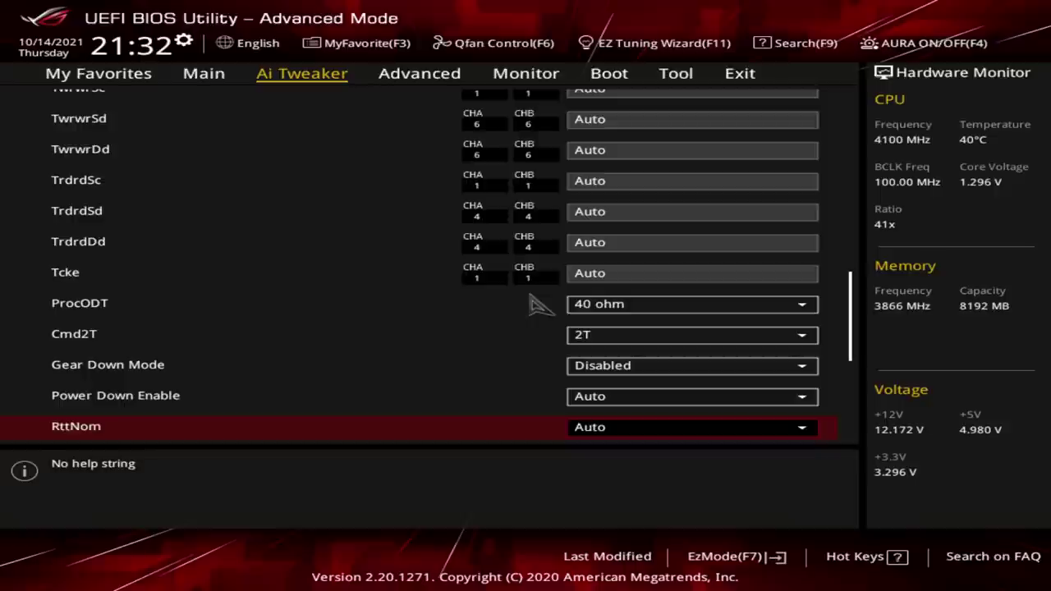
{"action": "key", "text": "Up"}
{"action": "key", "text": "Up"}
{"action": "key", "text": "Up"}
{"action": "key", "text": "Up"}
{"action": "key", "text": "Up"}
{"action": "key", "text": "Up"}
{"action": "key", "text": "Up"}
{"action": "key", "text": "Down"}
{"action": "key", "text": "Down"}
{"action": "key", "text": "Up"}
Step: Set Cmd2T to Auto and Gear Down Mode to Enabled
{"action": "key", "text": "Return"}
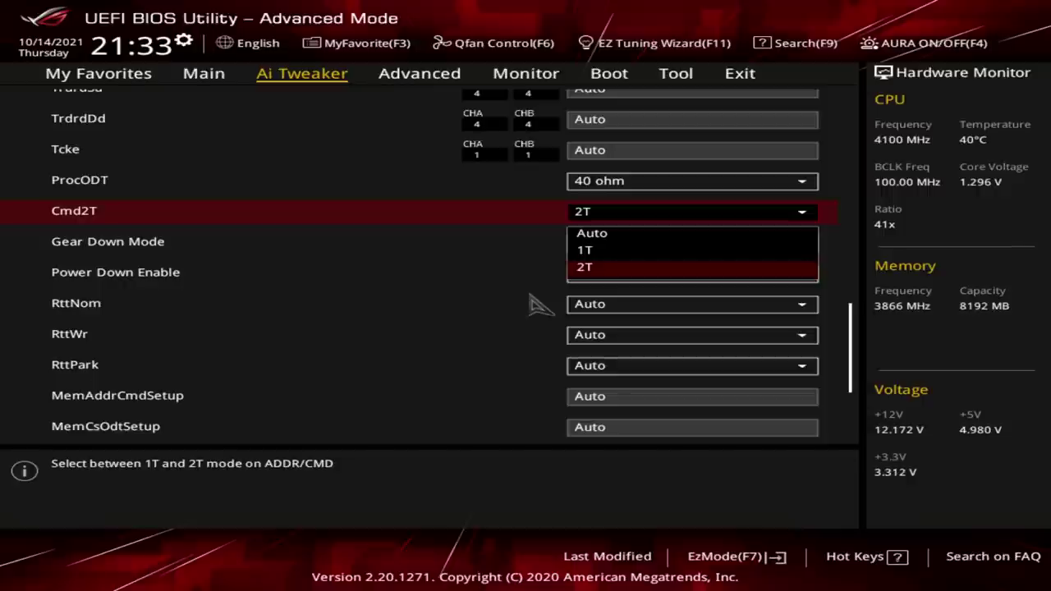
{"action": "key", "text": "Up"}
{"action": "key", "text": "Up"}
{"action": "key", "text": "Return"}
{"action": "key", "text": "Down"}
{"action": "key", "text": "Down"}
{"action": "key", "text": "Up"}
{"action": "key", "text": "Return"}
{"action": "key", "text": "Down"}
{"action": "key", "text": "Return"}
Step: Set the Cmd2T command rate to 2T
{"action": "key", "text": "Up"}
{"action": "key", "text": "Return"}
{"action": "key", "text": "Down"}
{"action": "key", "text": "Down"}
{"action": "key", "text": "Return"}
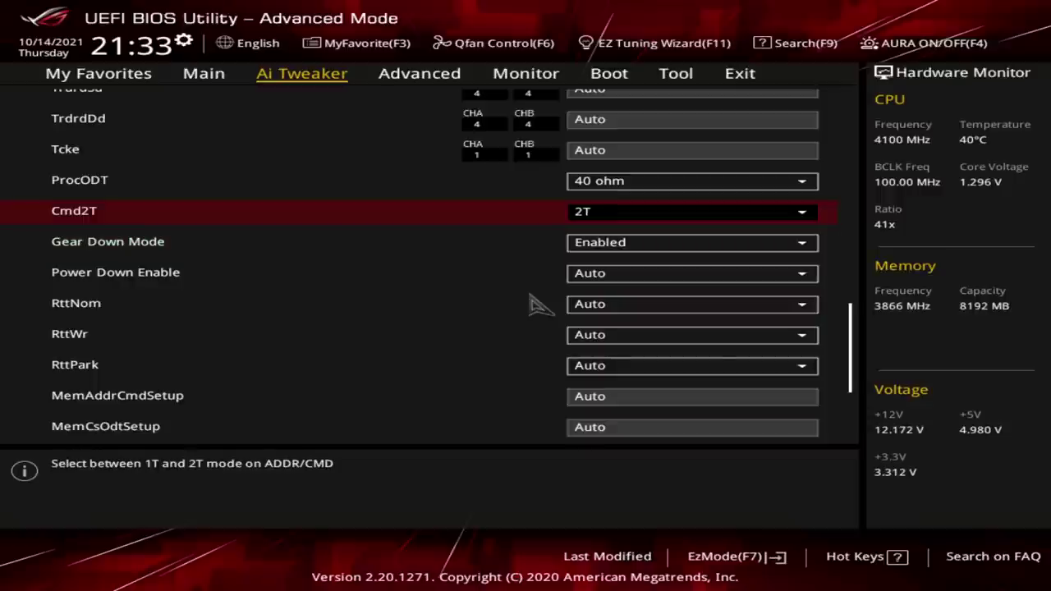
Step: Switch Gear Down Mode to Disabled
{"action": "key", "text": "Down"}
{"action": "key", "text": "Up"}
{"action": "key", "text": "Down"}
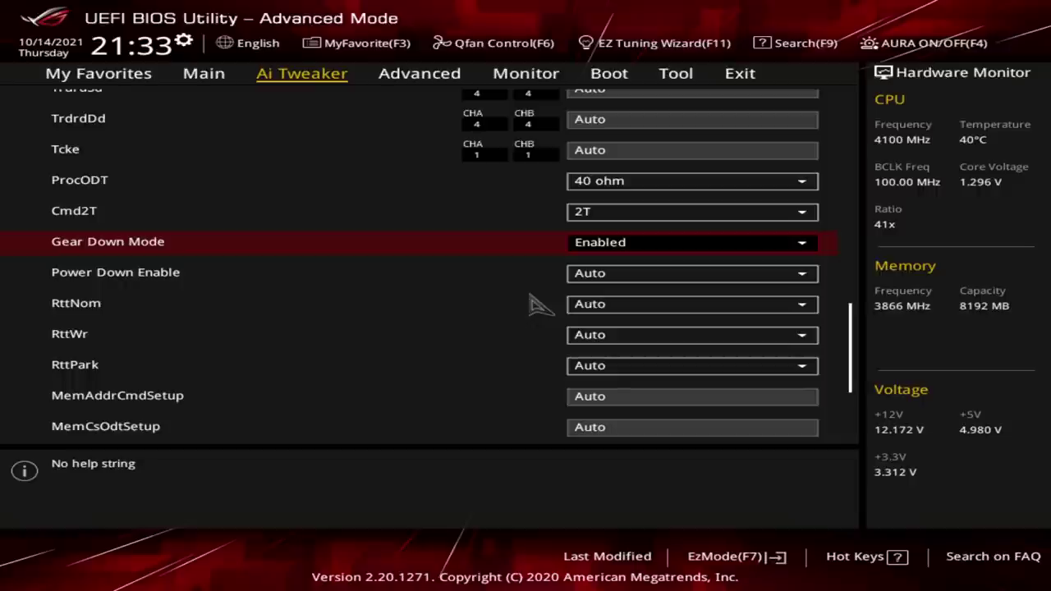
{"action": "key", "text": "Return"}
{"action": "key", "text": "Up"}
{"action": "key", "text": "Up"}
{"action": "key", "text": "Down"}
{"action": "key", "text": "Return"}
{"action": "key", "text": "Up"}
{"action": "key", "text": "Down"}
Step: Switch Gear Down Mode back to Enabled and set Cmd2T to Auto
{"action": "key", "text": "Return"}
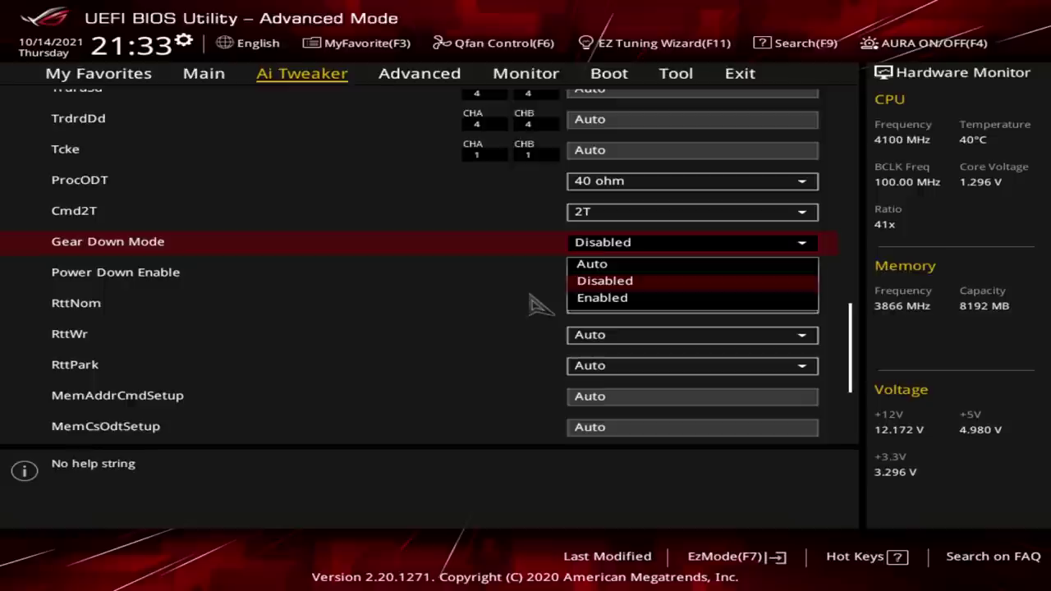
{"action": "key", "text": "Down"}
{"action": "key", "text": "Return"}
{"action": "key", "text": "Up"}
{"action": "key", "text": "Return"}
{"action": "key", "text": "Up"}
{"action": "key", "text": "Up"}
{"action": "key", "text": "Return"}
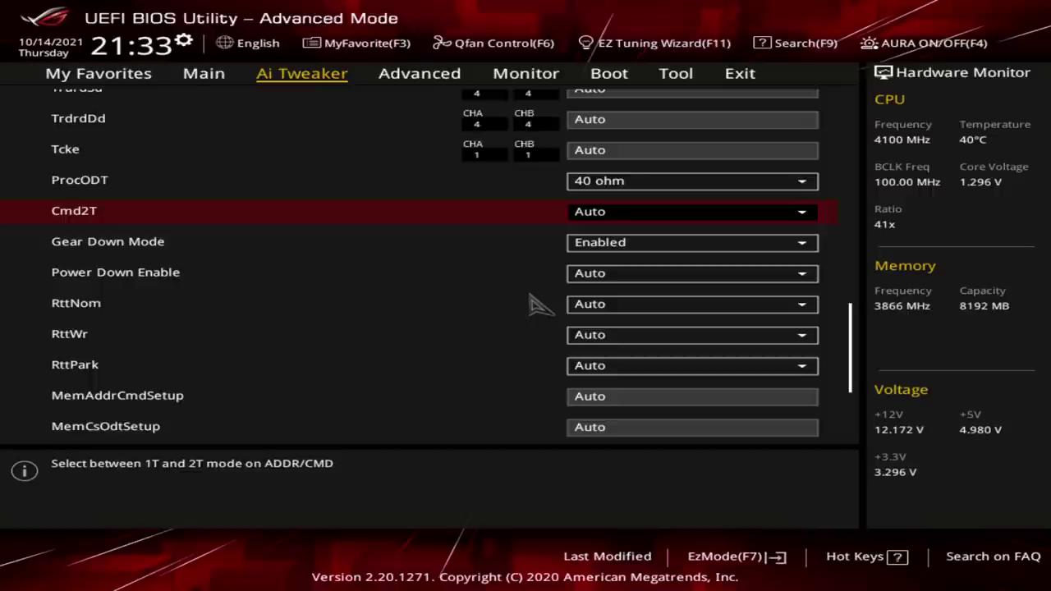
Step: Set Gear Down Mode to Disabled and Cmd2T to 1T
{"action": "key", "text": "Down"}
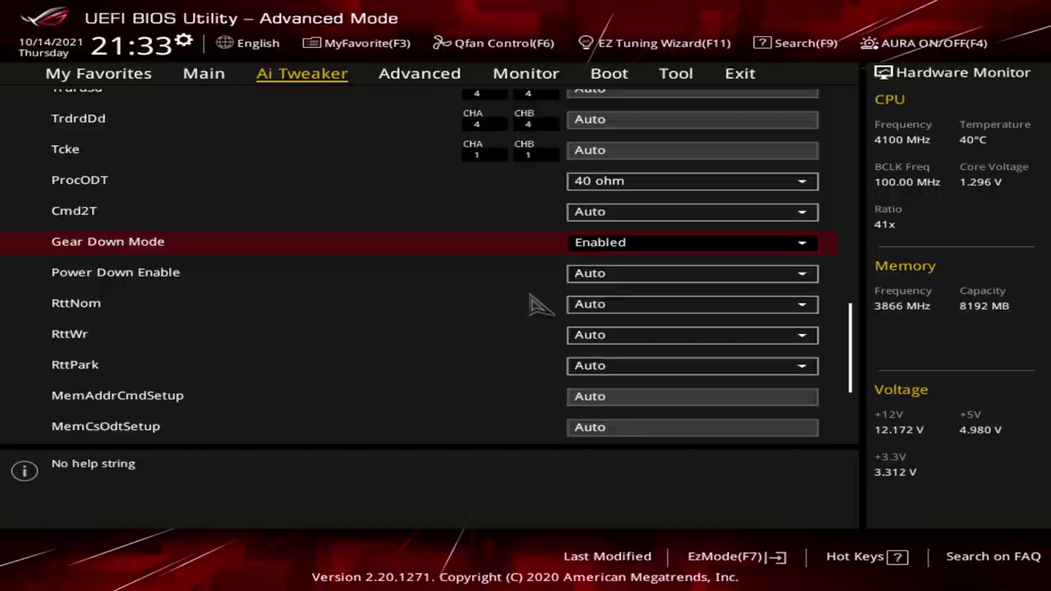
{"action": "key", "text": "Return"}
{"action": "key", "text": "Up"}
{"action": "key", "text": "Return"}
{"action": "key", "text": "Up"}
{"action": "key", "text": "Return"}
{"action": "key", "text": "Down"}
{"action": "key", "text": "Return"}
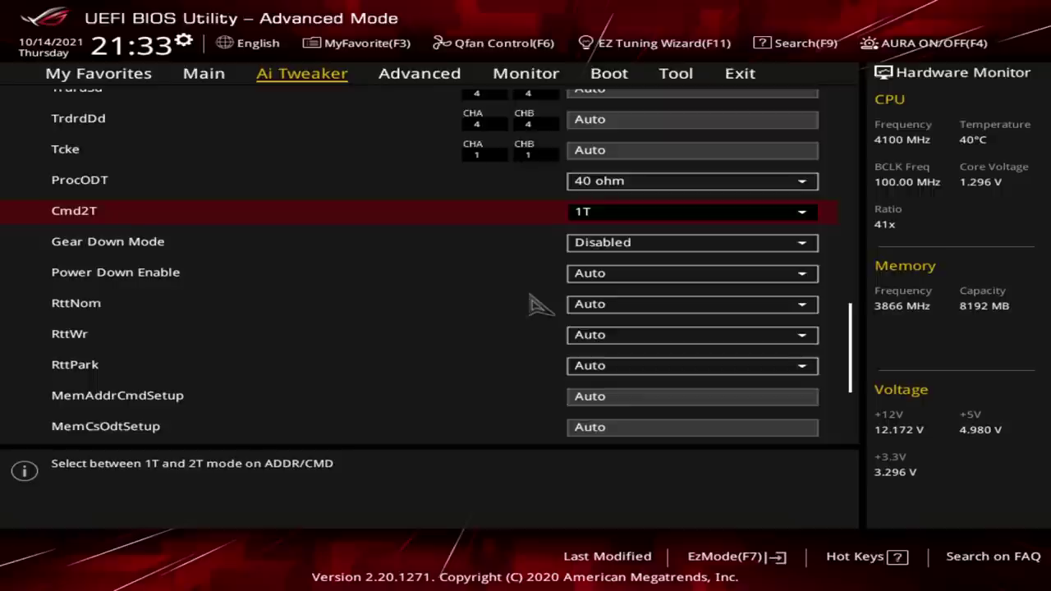
Step: Review the settings from Gear Down Mode down to Mem Over Clock Fail Count
{"action": "key", "text": "Down"}
{"action": "key", "text": "Down"}
{"action": "key", "text": "Down"}
{"action": "key", "text": "Down"}
{"action": "key", "text": "Down"}
{"action": "key", "text": "Down"}
{"action": "key", "text": "Down"}
{"action": "key", "text": "Down"}
{"action": "key", "text": "Down"}
{"action": "key", "text": "Down"}
{"action": "key", "text": "Down"}
{"action": "key", "text": "Down"}
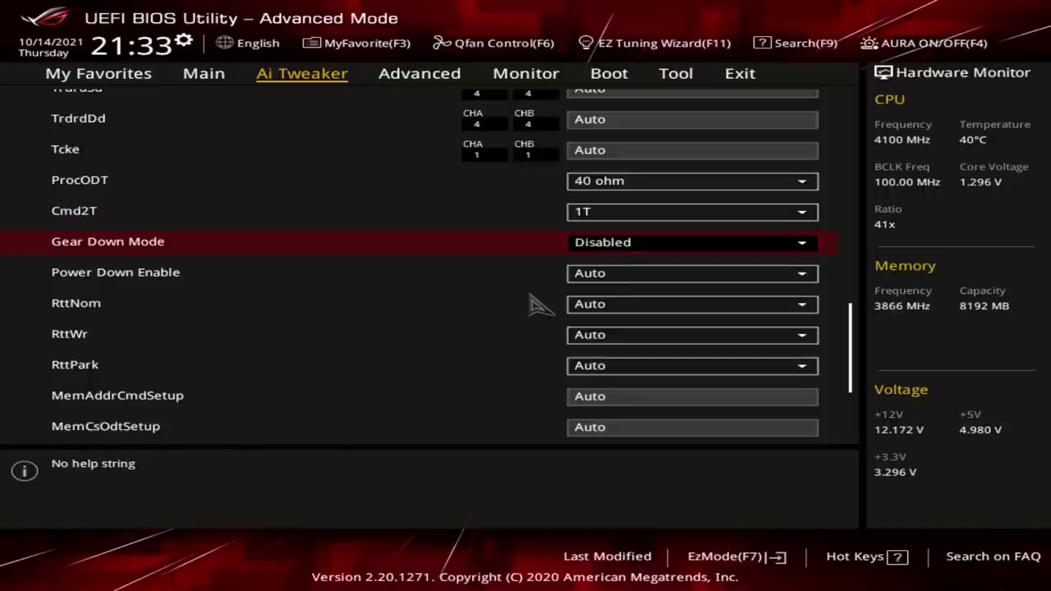
{"action": "key", "text": "Down"}
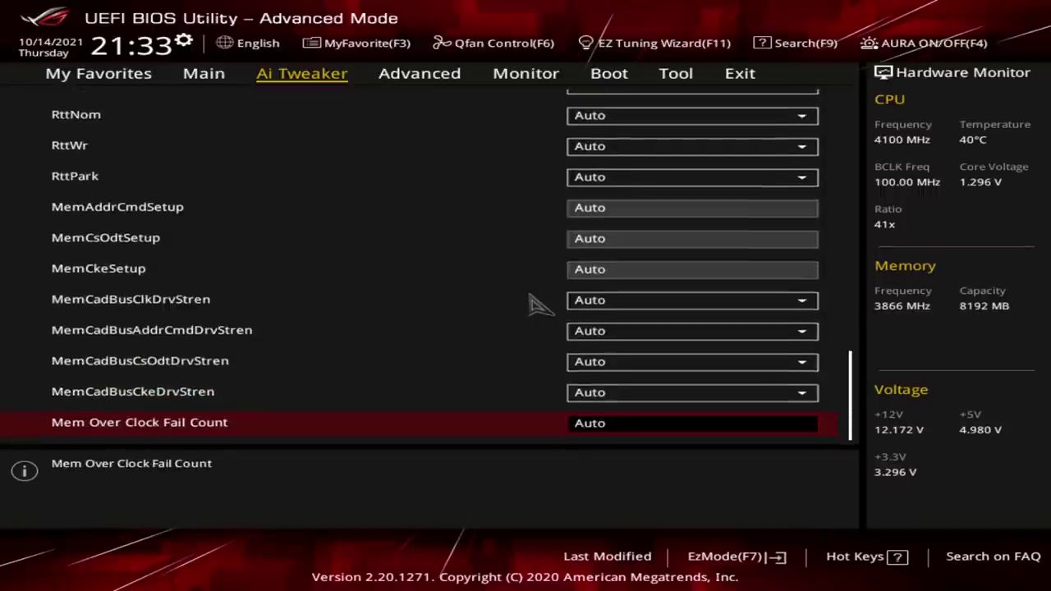
Step: Recheck the Rtt, memory setup and MemCadBus drive strength settings between Tcke and MemCadBusAddrCmdDrvStren
{"action": "key", "text": "Up"}
{"action": "key", "text": "Up"}
{"action": "key", "text": "Up"}
{"action": "key", "text": "Up"}
{"action": "key", "text": "Up"}
{"action": "key", "text": "Up"}
{"action": "key", "text": "Up"}
{"action": "key", "text": "Up"}
{"action": "key", "text": "Up"}
{"action": "key", "text": "Up"}
{"action": "key", "text": "Up"}
{"action": "key", "text": "Up"}
{"action": "key", "text": "Up"}
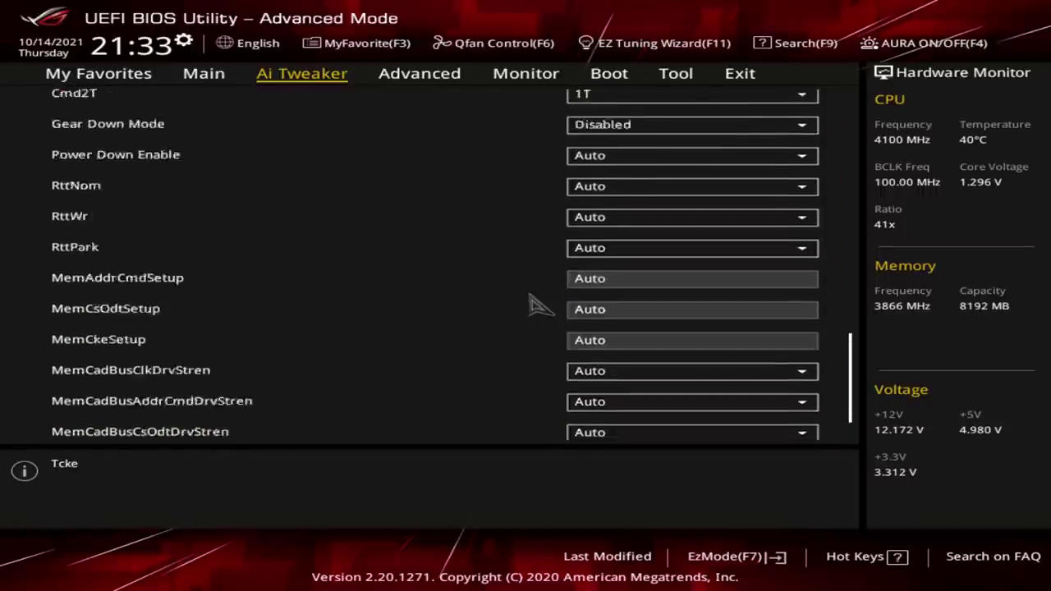
{"action": "key", "text": "Down"}
{"action": "key", "text": "Down"}
{"action": "key", "text": "Down"}
{"action": "key", "text": "Down"}
{"action": "key", "text": "Down"}
{"action": "key", "text": "Down"}
{"action": "key", "text": "Down"}
{"action": "key", "text": "Down"}
{"action": "key", "text": "Down"}
{"action": "key", "text": "Down"}
{"action": "key", "text": "Down"}
{"action": "key", "text": "Down"}
{"action": "key", "text": "Down"}
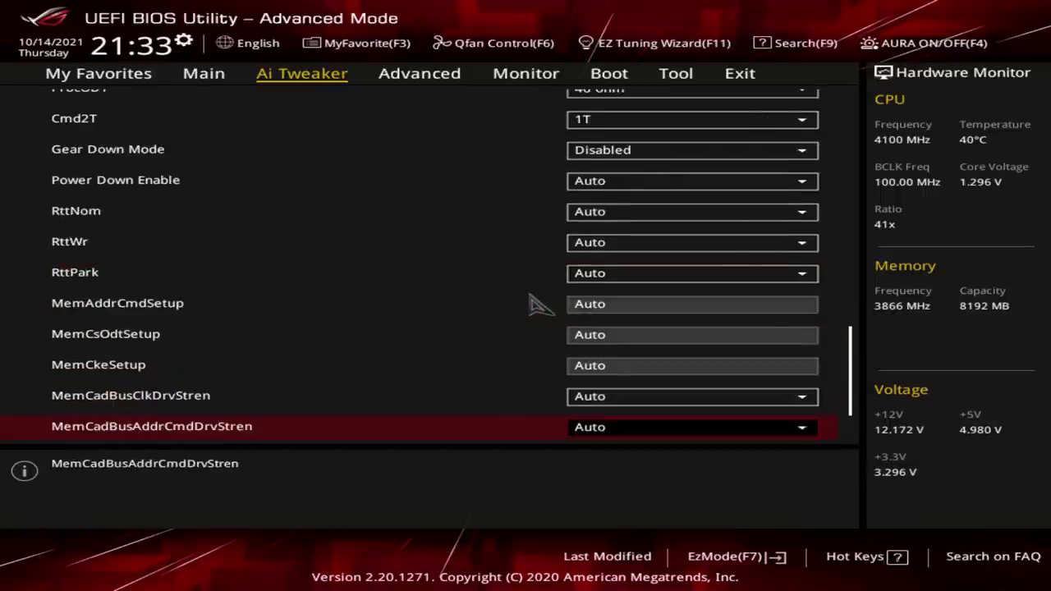
Step: Return from DRAM Timing Control to the main Ai Tweaker list and review the CPU, SOC and DRAM voltage settings
{"action": "key", "text": "Escape"}
{"action": "key", "text": "Down"}
{"action": "key", "text": "Down"}
{"action": "key", "text": "Down"}
{"action": "key", "text": "Down"}
{"action": "key", "text": "Down"}
{"action": "key", "text": "Down"}
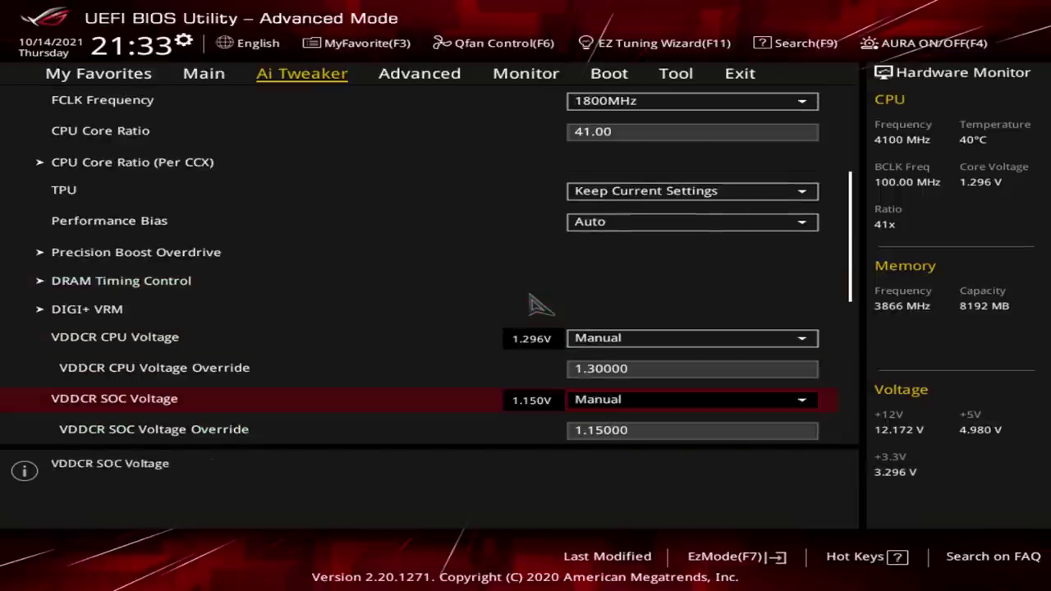
{"action": "key", "text": "Up"}
{"action": "key", "text": "Up"}
{"action": "key", "text": "Up"}
{"action": "key", "text": "Up"}
{"action": "key", "text": "Up"}
{"action": "key", "text": "Up"}
{"action": "key", "text": "Up"}
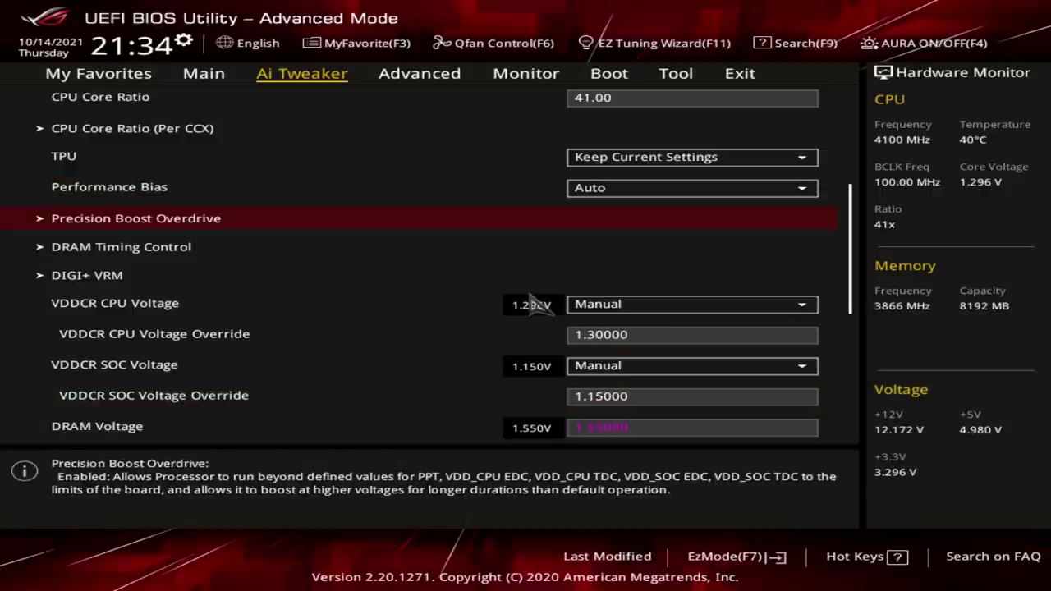
{"action": "key", "text": "Down"}
{"action": "key", "text": "Down"}
{"action": "key", "text": "Down"}
{"action": "key", "text": "Down"}
Step: Set the Memory Frequency to DDR4-4000MHz
{"action": "key", "text": "Up"}
{"action": "key", "text": "Up"}
{"action": "key", "text": "Up"}
{"action": "key", "text": "Up"}
{"action": "key", "text": "Up"}
{"action": "key", "text": "Up"}
{"action": "key", "text": "Up"}
{"action": "key", "text": "Up"}
{"action": "key", "text": "Up"}
{"action": "key", "text": "Up"}
{"action": "key", "text": "Up"}
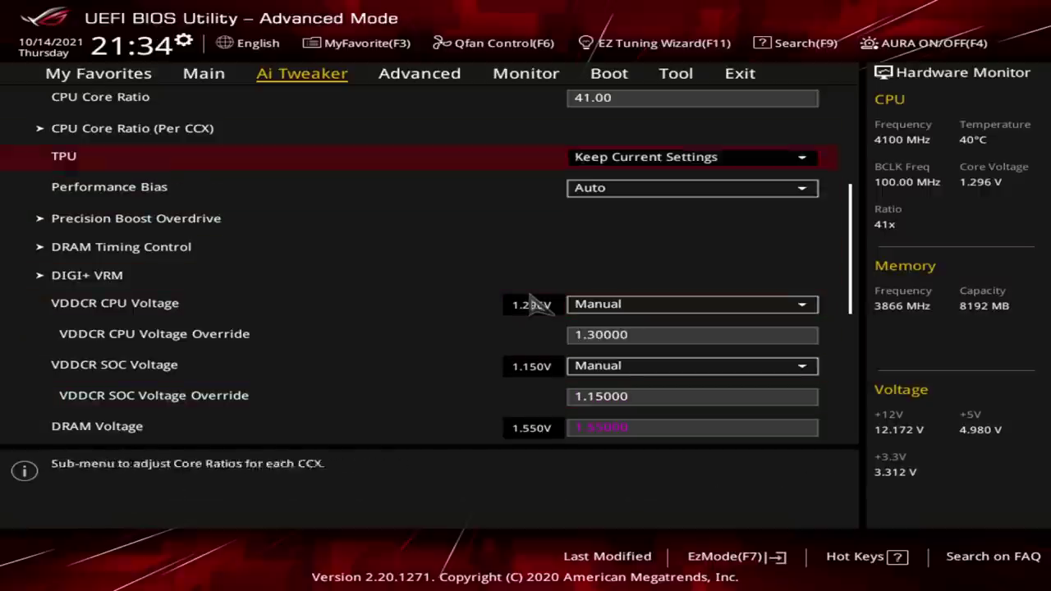
{"action": "key", "text": "Down"}
{"action": "key", "text": "Return"}
{"action": "key", "text": "Down"}
{"action": "key", "text": "Down"}
{"action": "key", "text": "Down"}
{"action": "key", "text": "Up"}
{"action": "key", "text": "Return"}
Step: Set the DRAM Voltage to 1.7 V
{"action": "key", "text": "Down"}
{"action": "key", "text": "Down"}
{"action": "key", "text": "Down"}
{"action": "key", "text": "Down"}
{"action": "key", "text": "Down"}
{"action": "key", "text": "Down"}
{"action": "key", "text": "Down"}
{"action": "key", "text": "Down"}
{"action": "key", "text": "Down"}
{"action": "key", "text": "Down"}
{"action": "key", "text": "Down"}
{"action": "key", "text": "Down"}
{"action": "key", "text": "Down"}
{"action": "key", "text": "Down"}
{"action": "key", "text": "Down"}
{"action": "key", "text": "Down"}
{"action": "key", "text": "Down"}
{"action": "key", "text": "Down"}
{"action": "key", "text": "Down"}
{"action": "key", "text": "Up"}
{"action": "key", "text": "Up"}
{"action": "key", "text": "Up"}
{"action": "key", "text": "Up"}
{"action": "key", "text": "Up"}
{"action": "key", "text": "Up"}
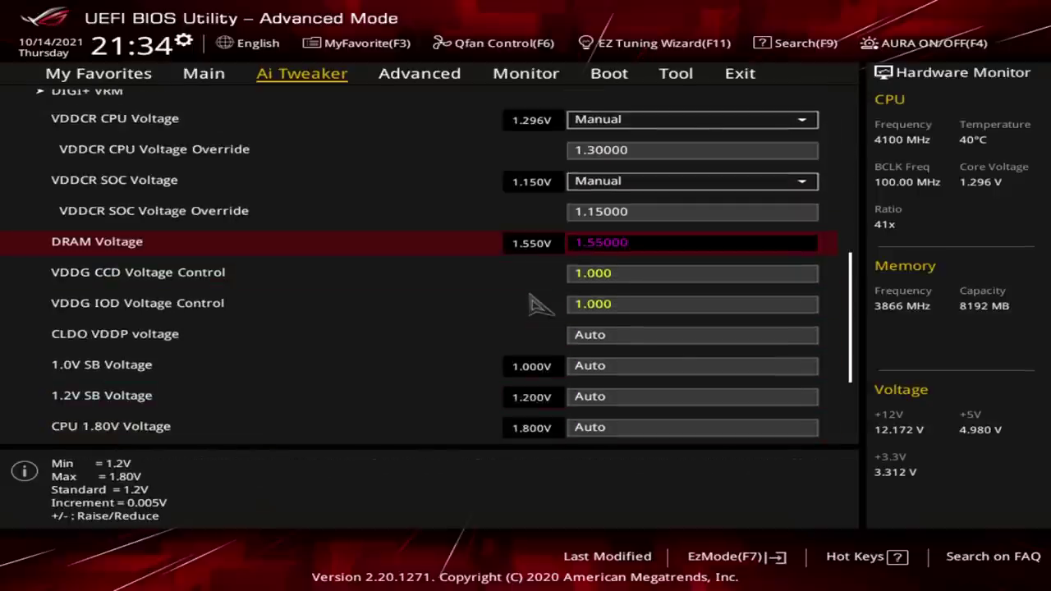
{"action": "type", "text": "1.7"}
Step: Open DRAM Timing Control and set DRAM CAS# Latency to 16
{"action": "key", "text": "Up"}
{"action": "key", "text": "Up"}
{"action": "key", "text": "Up"}
{"action": "key", "text": "Up"}
{"action": "key", "text": "Up"}
{"action": "key", "text": "Up"}
{"action": "key", "text": "Up"}
{"action": "key", "text": "Up"}
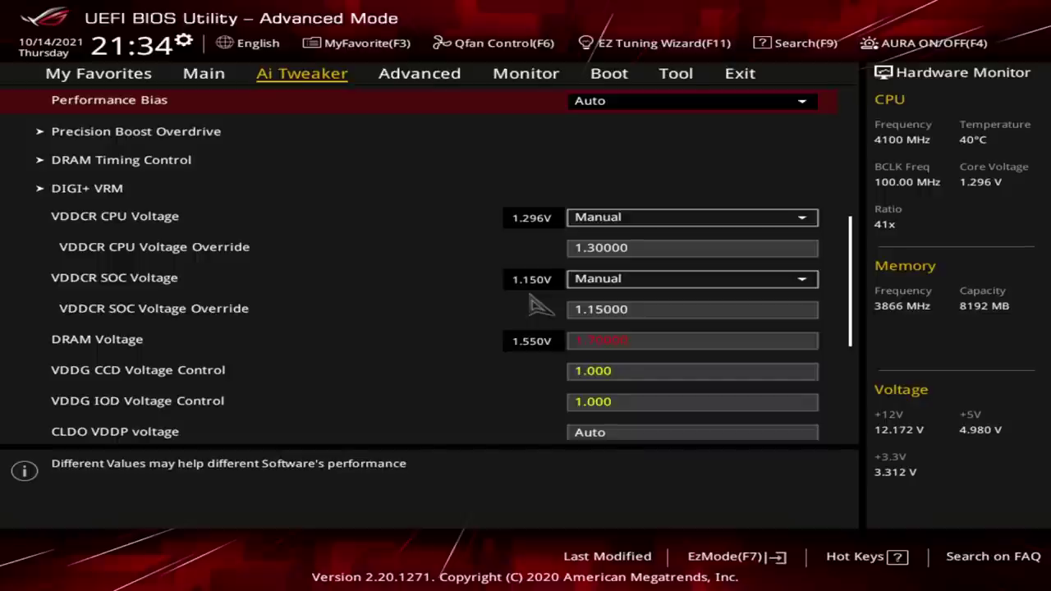
{"action": "key", "text": "Up"}
{"action": "key", "text": "Down"}
{"action": "key", "text": "Down"}
{"action": "key", "text": "Down"}
{"action": "key", "text": "Down"}
{"action": "key", "text": "Up"}
{"action": "key", "text": "Return"}
{"action": "key", "text": "Down"}
{"action": "key", "text": "Down"}
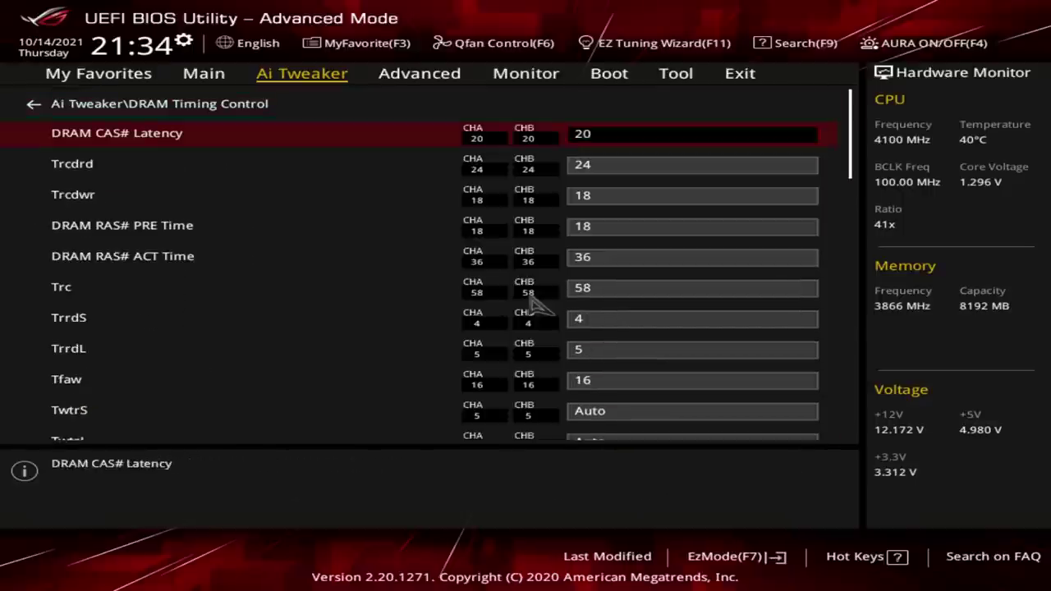
{"action": "key", "text": "Down"}
{"action": "key", "text": "Up"}
{"action": "type", "text": "16"}
Step: Set Trcdrd to 23, and both Trcdwr and DRAM RAS# PRE Time to 16
{"action": "key", "text": "Down"}
{"action": "key", "text": "Down"}
{"action": "key", "text": "Up"}
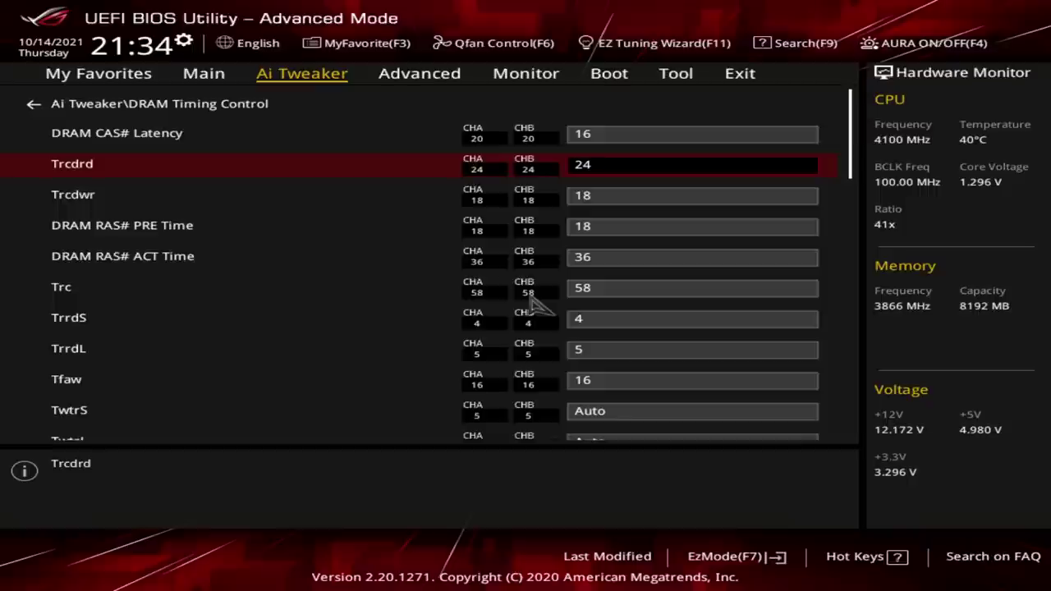
{"action": "key", "text": "Down"}
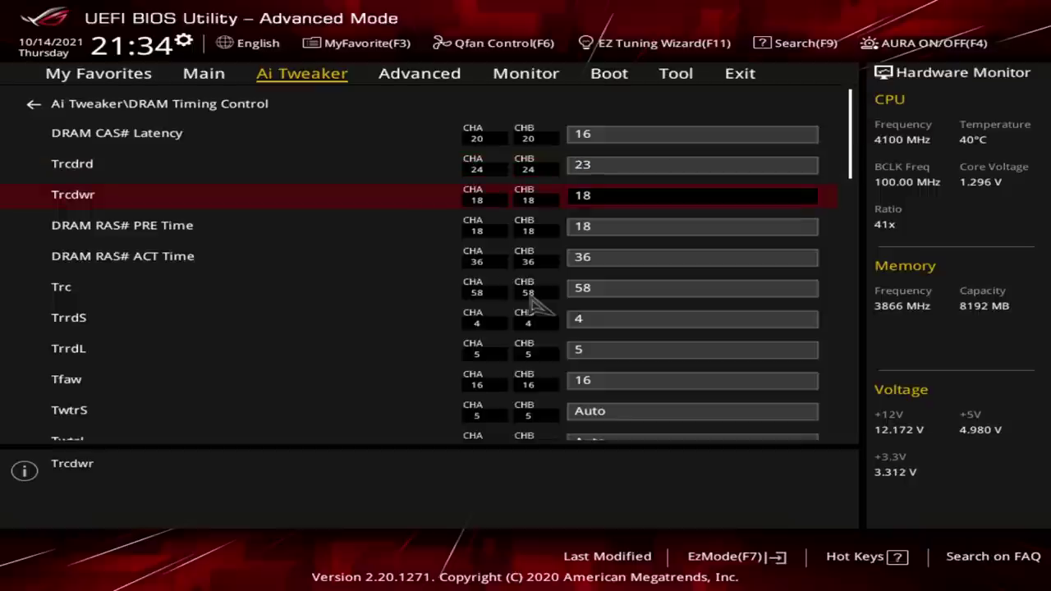
{"action": "type", "text": "16"}
{"action": "key", "text": "Down"}
{"action": "type", "text": "16"}
{"action": "key", "text": "Down"}
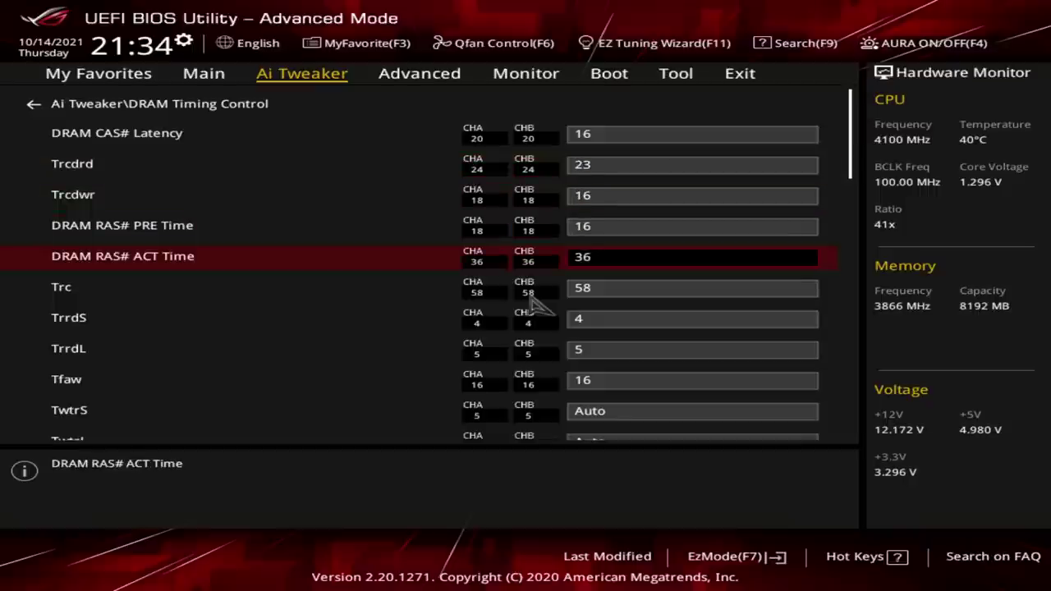
Step: Set the Trc timing to 64, leaving DRAM RAS# ACT Time at 36
{"action": "key", "text": "Down"}
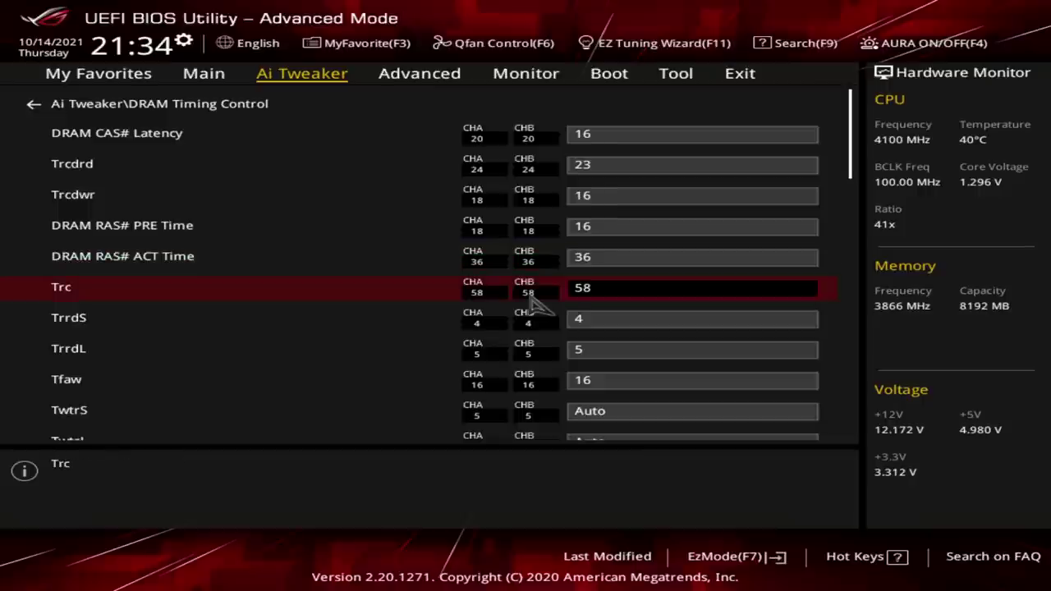
{"action": "type", "text": "63"}
{"action": "key", "text": "BackSpace"}
{"action": "type", "text": "2"}
{"action": "key", "text": "Up"}
{"action": "key", "text": "Down"}
{"action": "key", "text": "Down"}
{"action": "key", "text": "Down"}
{"action": "key", "text": "Down"}
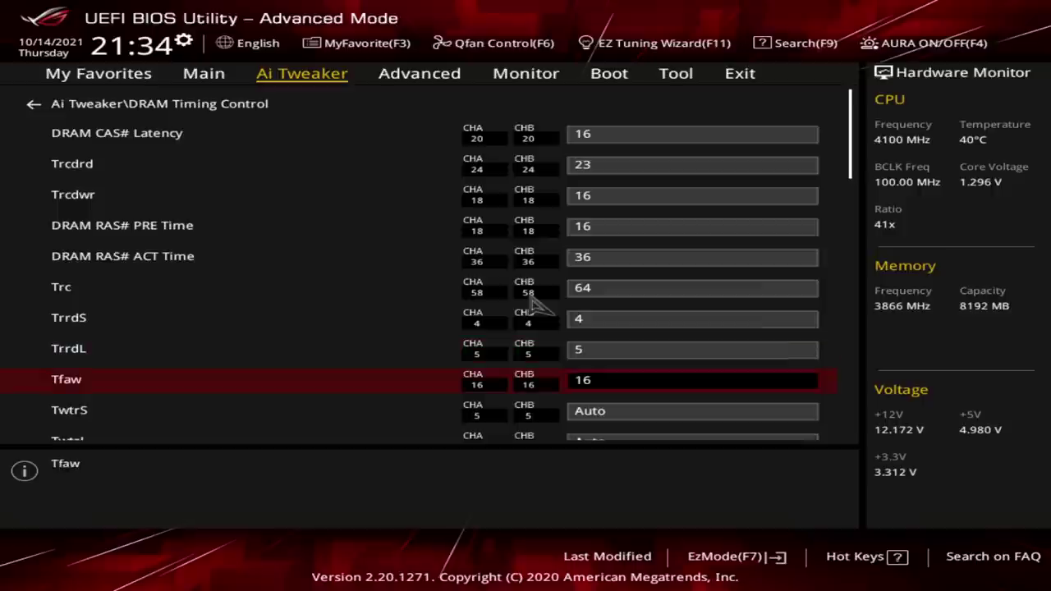
Step: Set the TrrdL timing to 4
{"action": "key", "text": "Down"}
{"action": "key", "text": "Up"}
{"action": "key", "text": "Up"}
{"action": "key", "text": "Down"}
Step: Review the secondary timings from TwtrS down to TwrwrScl
{"action": "key", "text": "Down"}
{"action": "key", "text": "Down"}
{"action": "key", "text": "Down"}
{"action": "key", "text": "Down"}
{"action": "key", "text": "Down"}
{"action": "key", "text": "Up"}
{"action": "key", "text": "Up"}
{"action": "key", "text": "Up"}
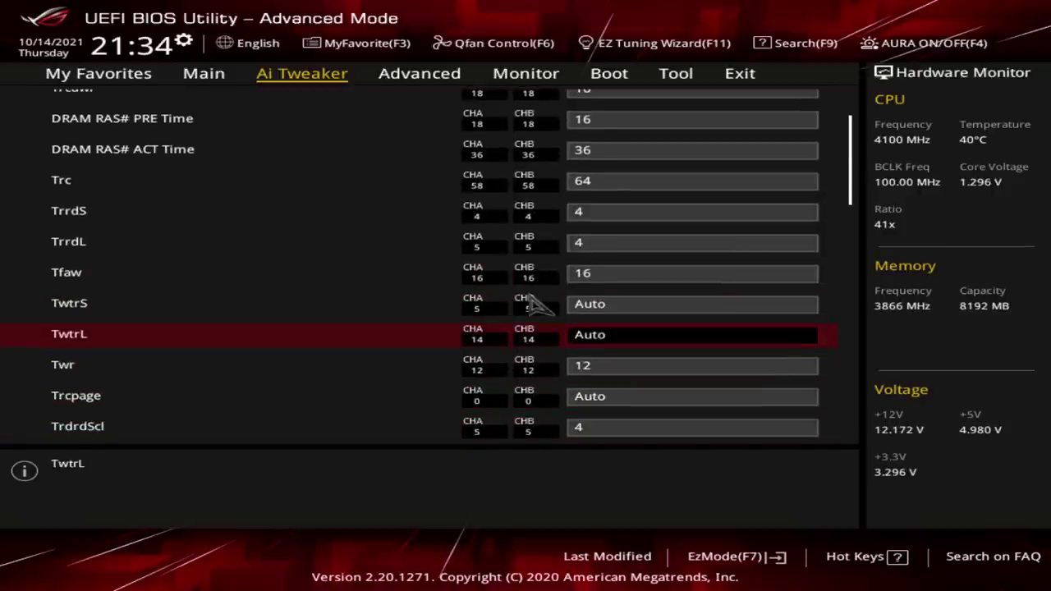
{"action": "key", "text": "Down"}
{"action": "key", "text": "Down"}
{"action": "key", "text": "Down"}
{"action": "key", "text": "Down"}
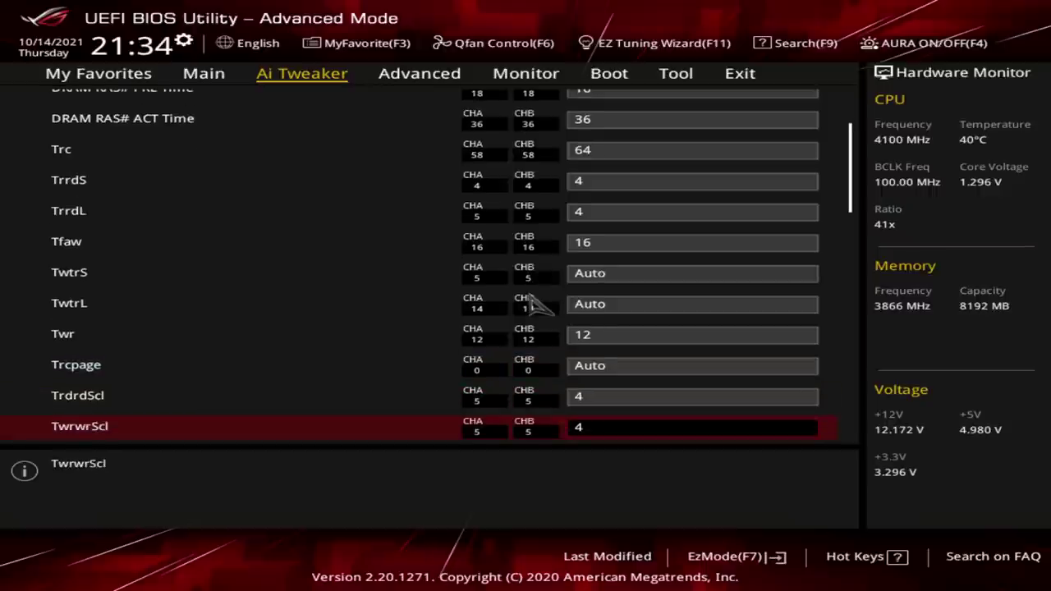
{"action": "key", "text": "Down"}
Step: Return to the main Ai Tweaker list and enter a new DRAM Voltage
{"action": "key", "text": "Escape"}
{"action": "key", "text": "Down"}
{"action": "key", "text": "Down"}
{"action": "key", "text": "Down"}
{"action": "key", "text": "Down"}
{"action": "key", "text": "Down"}
{"action": "key", "text": "Down"}
{"action": "type", "text": "1."}
{"action": "key", "text": "Up"}
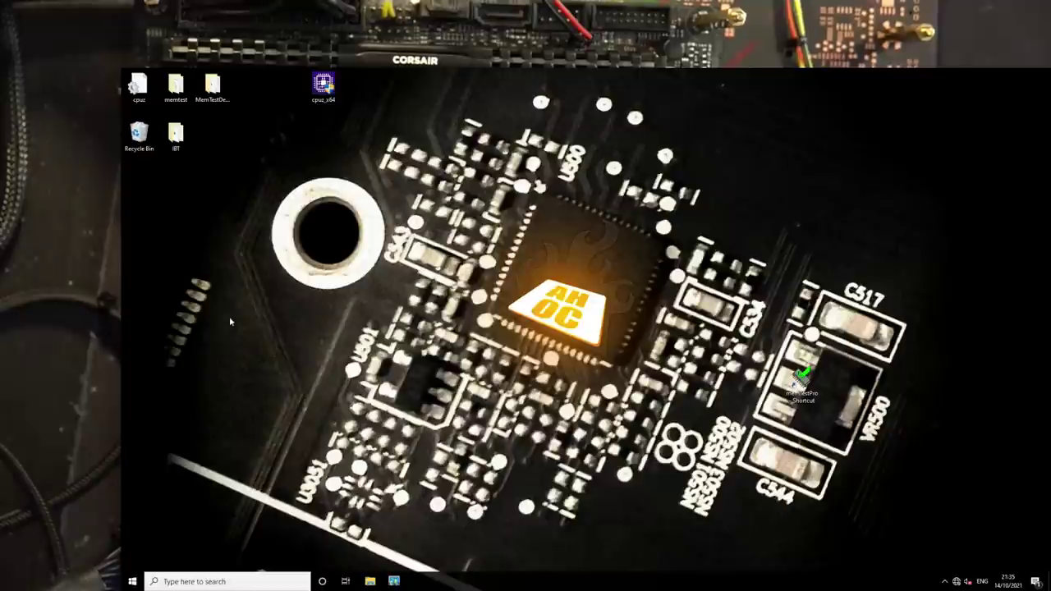
Step: Run the 64-bit benchmarks in Geekbench 3 and check the multi-core memory score
{"action": "left_click", "coordinate": [394, 581]}
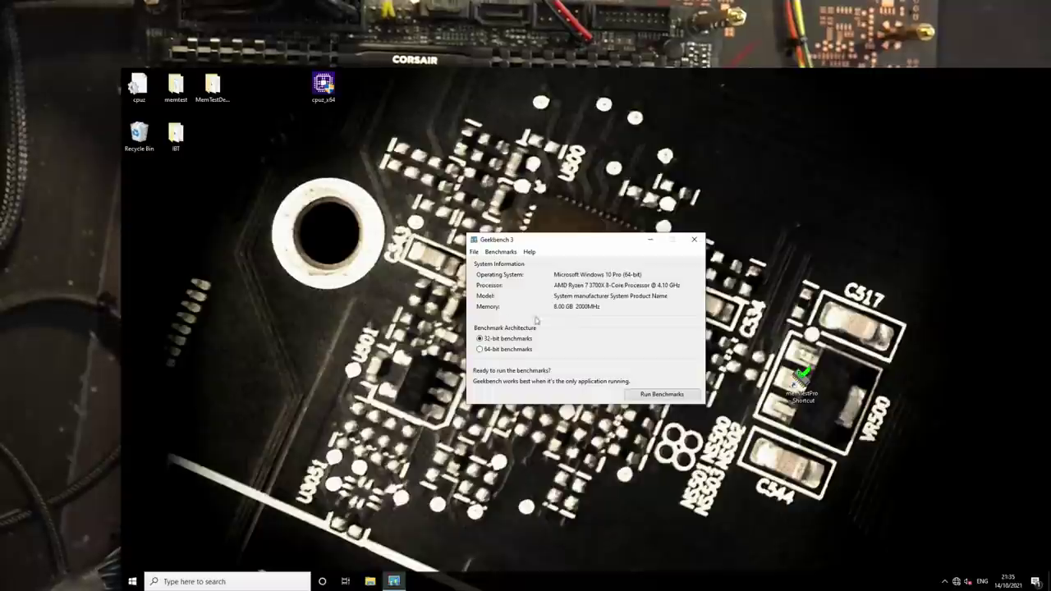
{"action": "left_click", "coordinate": [482, 349]}
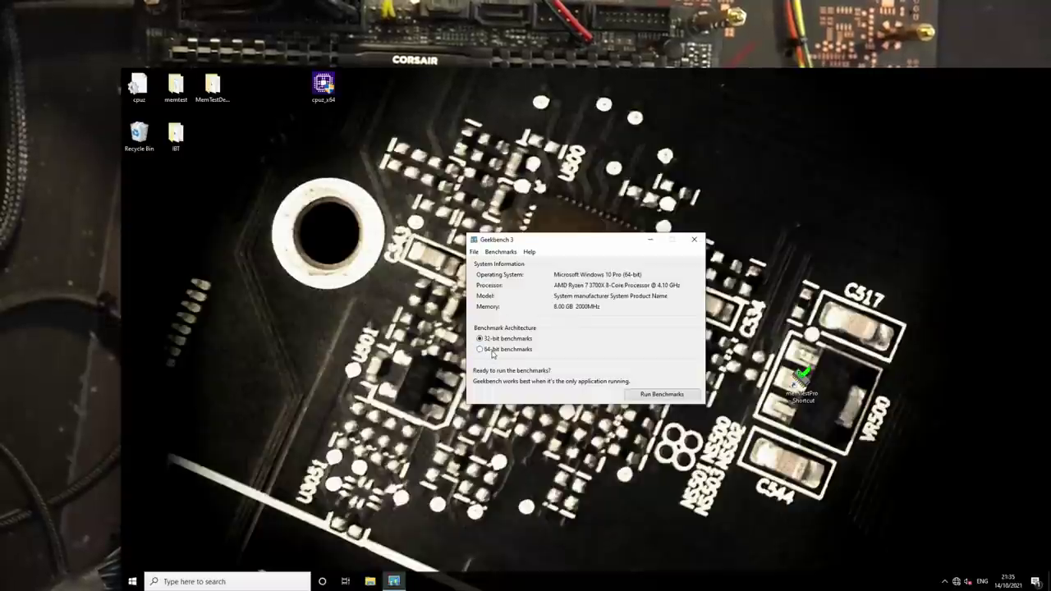
{"action": "left_click", "coordinate": [662, 395]}
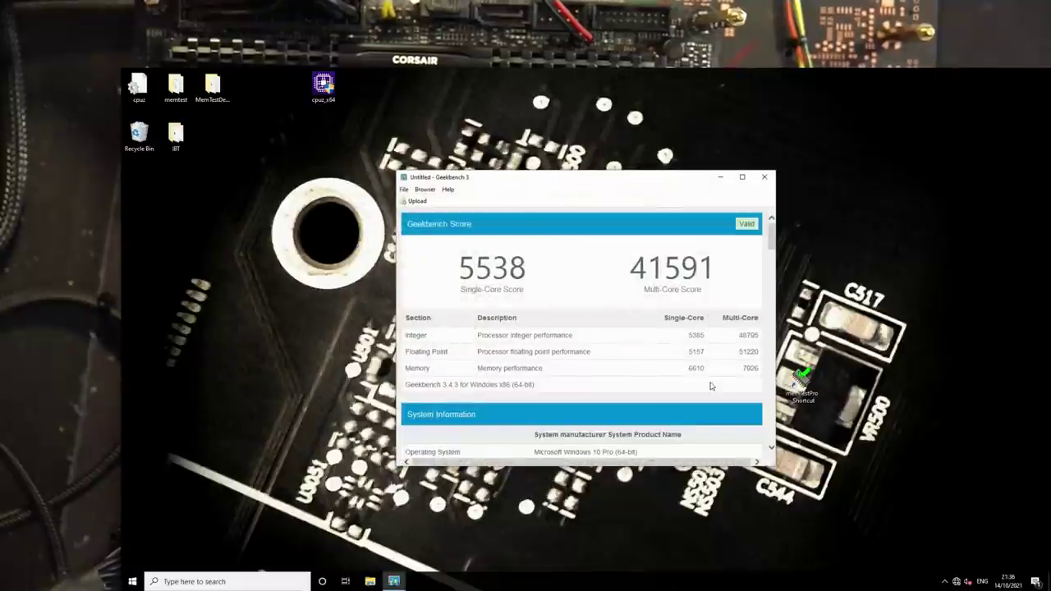
{"action": "double_click", "coordinate": [749, 368]}
Step: Close the benchmark results and Geekbench 3, and open the Windows Start menu
{"action": "left_click", "coordinate": [765, 177]}
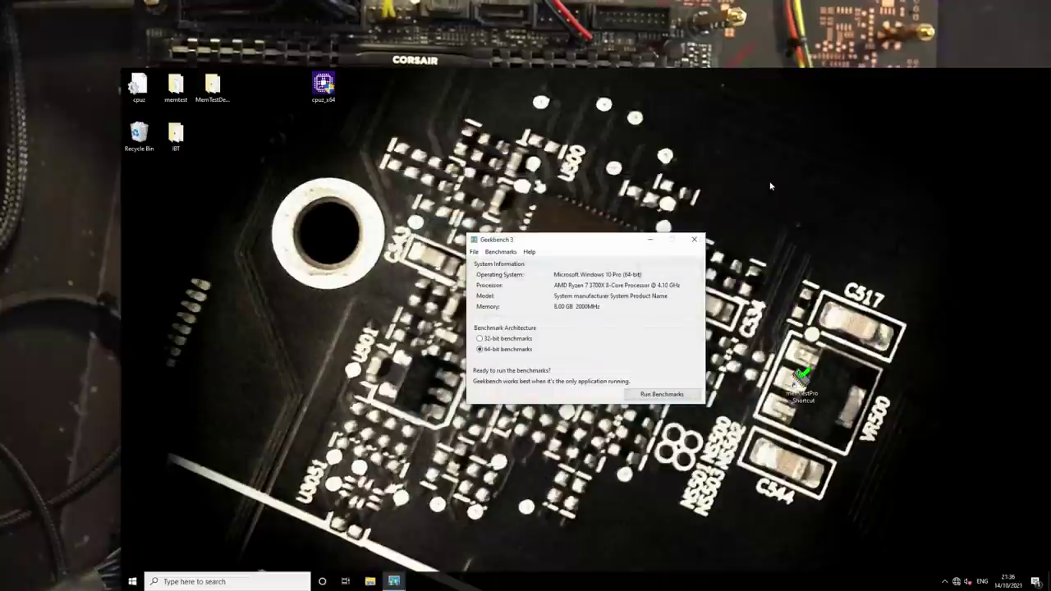
{"action": "left_click", "coordinate": [695, 237]}
{"action": "left_click", "coordinate": [131, 581]}
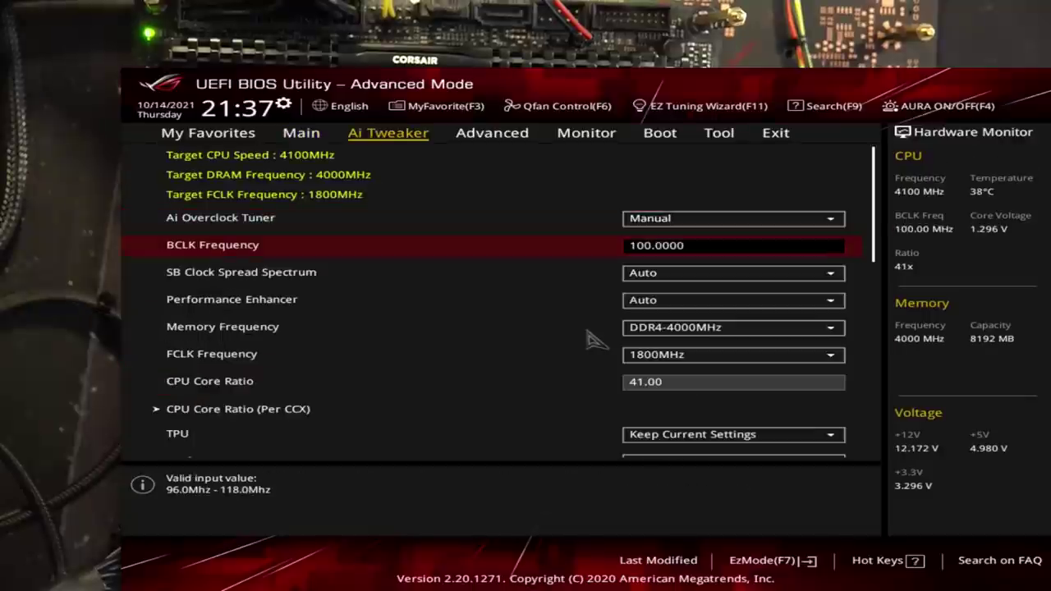
Step: Set the Memory Frequency to DDR4-4133MHz in the BIOS
{"action": "key", "text": "Down"}
{"action": "key", "text": "Down"}
{"action": "key", "text": "Return"}
{"action": "key", "text": "Down"}
{"action": "key", "text": "Down"}
{"action": "key", "text": "Return"}
Step: Open DRAM Timing Control and raise DRAM CAS# Latency to 18
{"action": "key", "text": "Down"}
{"action": "key", "text": "Down"}
{"action": "key", "text": "Down"}
{"action": "key", "text": "Down"}
{"action": "key", "text": "Down"}
{"action": "key", "text": "Down"}
{"action": "key", "text": "Down"}
{"action": "key", "text": "Down"}
{"action": "key", "text": "Down"}
{"action": "key", "text": "Down"}
{"action": "key", "text": "Up"}
{"action": "key", "text": "Up"}
{"action": "key", "text": "Up"}
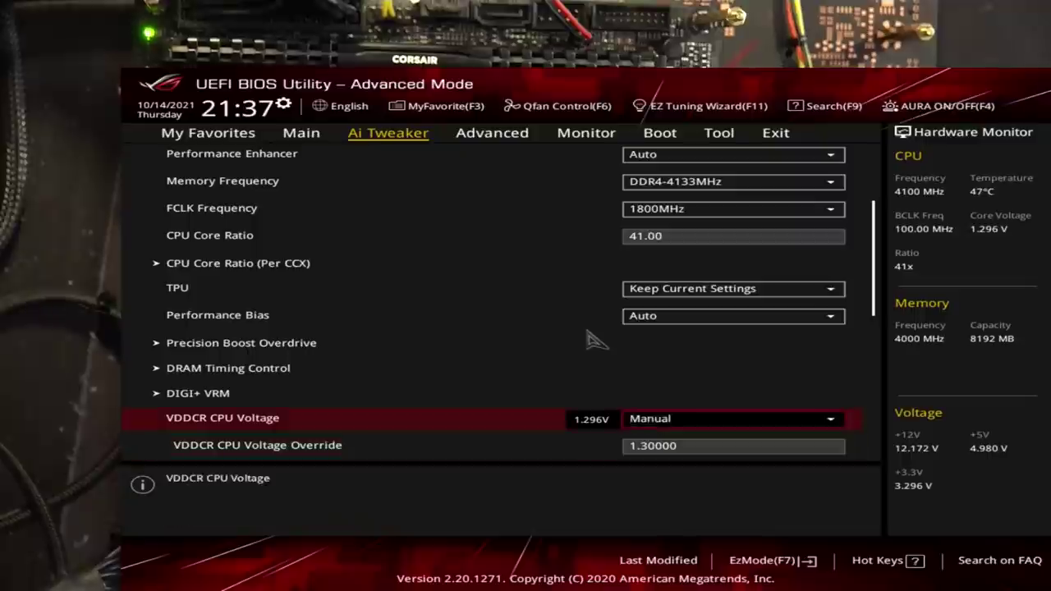
{"action": "key", "text": "Return"}
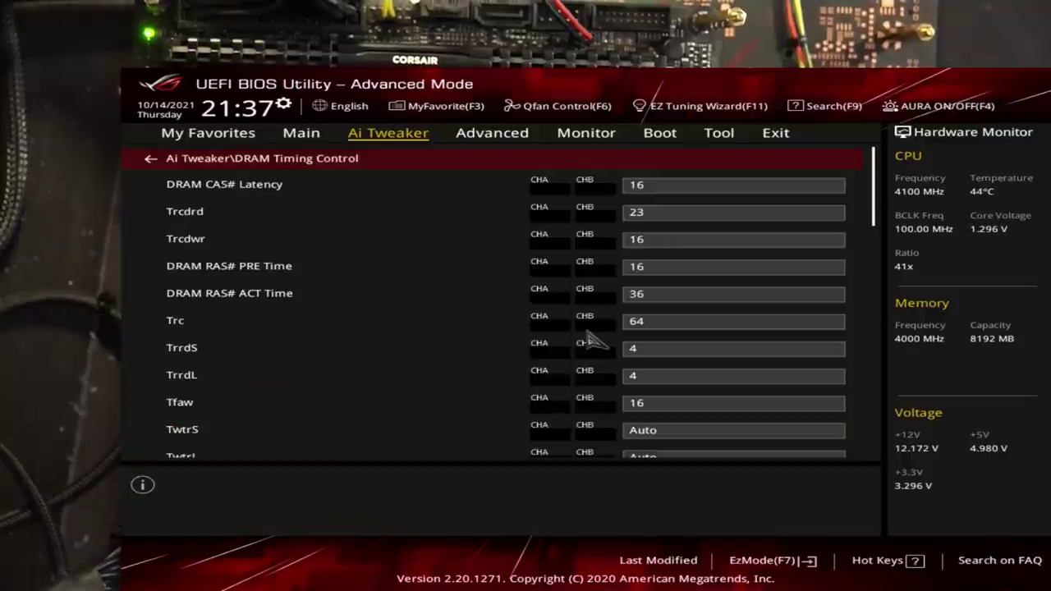
{"action": "key", "text": "Down"}
{"action": "key", "text": "Down"}
{"action": "key", "text": "Up"}
{"action": "key", "text": "Up"}
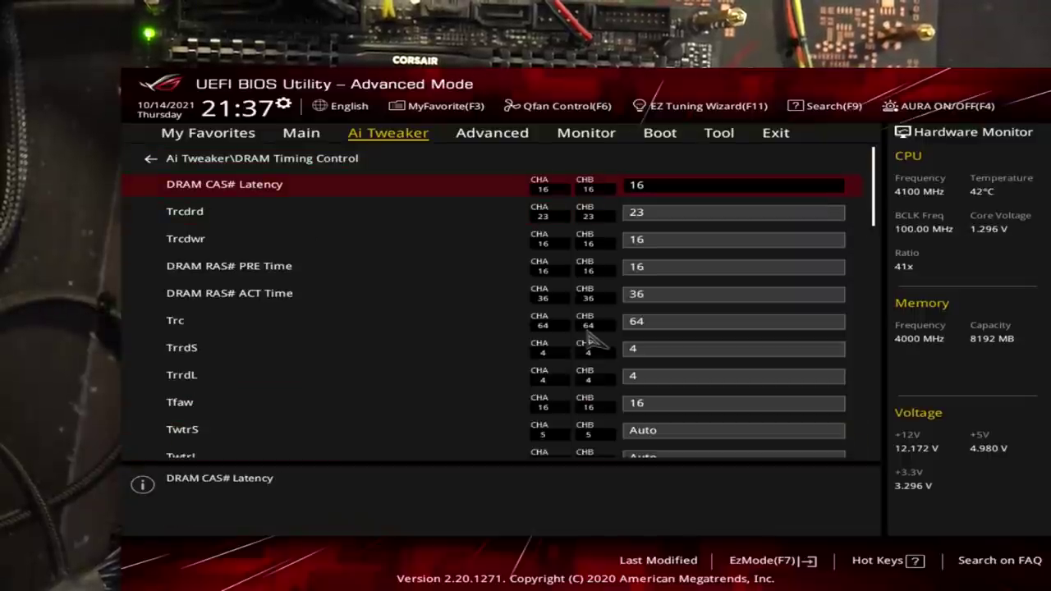
{"action": "type", "text": "18"}
{"action": "key", "text": "Down"}
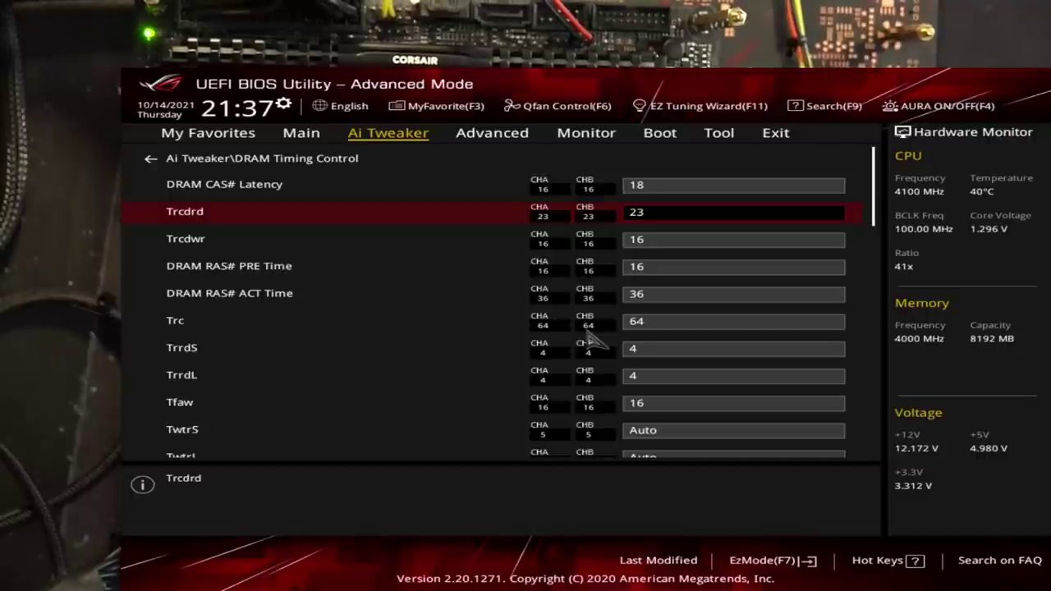
Step: Set Trcdrd to 24 in the DRAM timings
{"action": "type", "text": "4"}
{"action": "key", "text": "Down"}
{"action": "key", "text": "Up"}
{"action": "key", "text": "Down"}
{"action": "key", "text": "Down"}
{"action": "key", "text": "Down"}
{"action": "key", "text": "Up"}
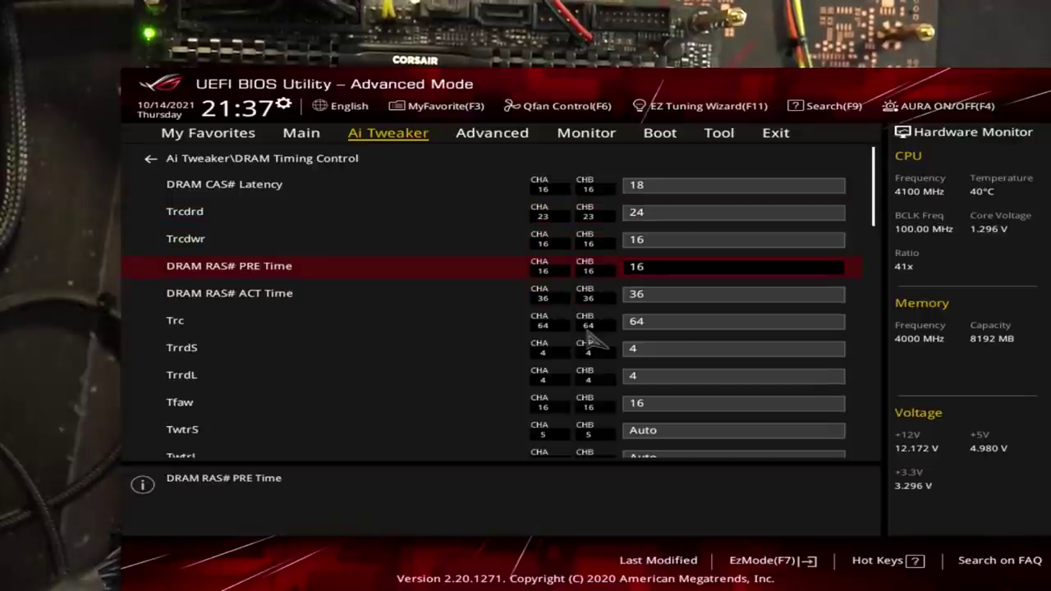
Step: Set Trc to 70, leave the DRAM timings, and save the BIOS changes to restart the system
{"action": "key", "text": "Down"}
{"action": "key", "text": "Down"}
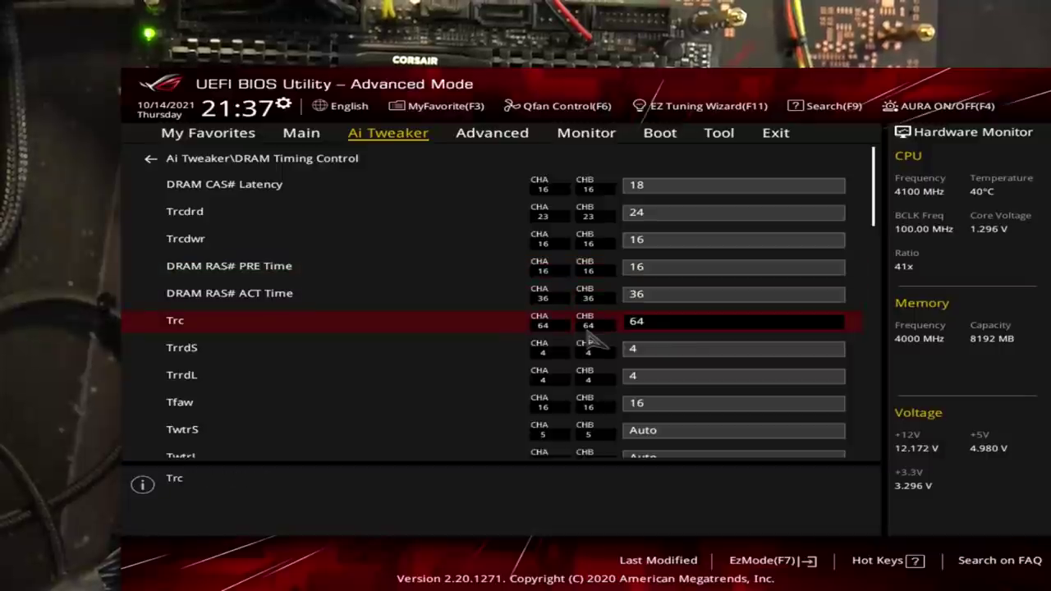
{"action": "type", "text": "70"}
{"action": "key", "text": "Up"}
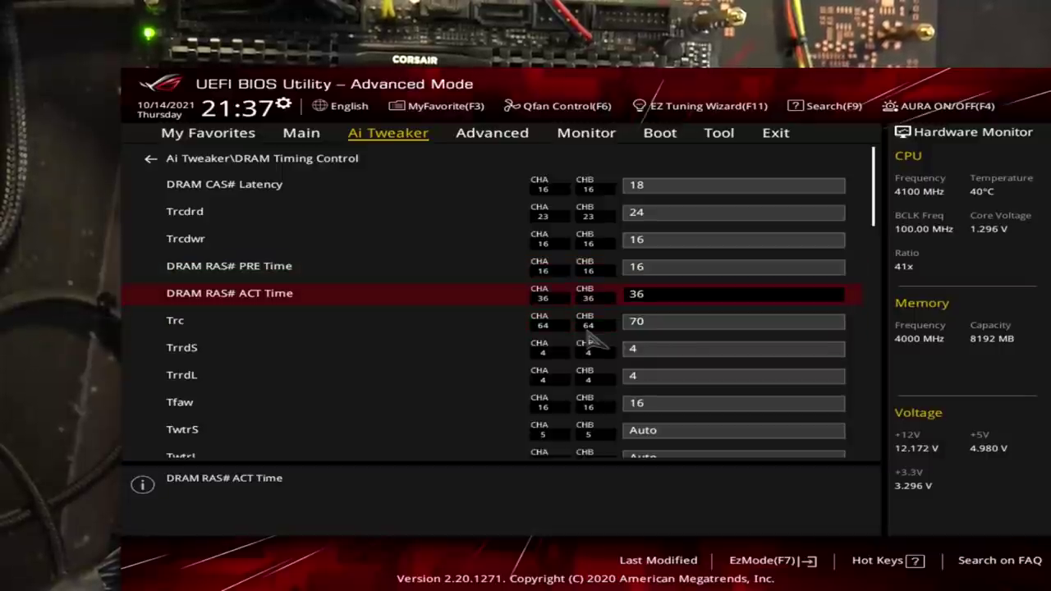
{"action": "key", "text": "Down"}
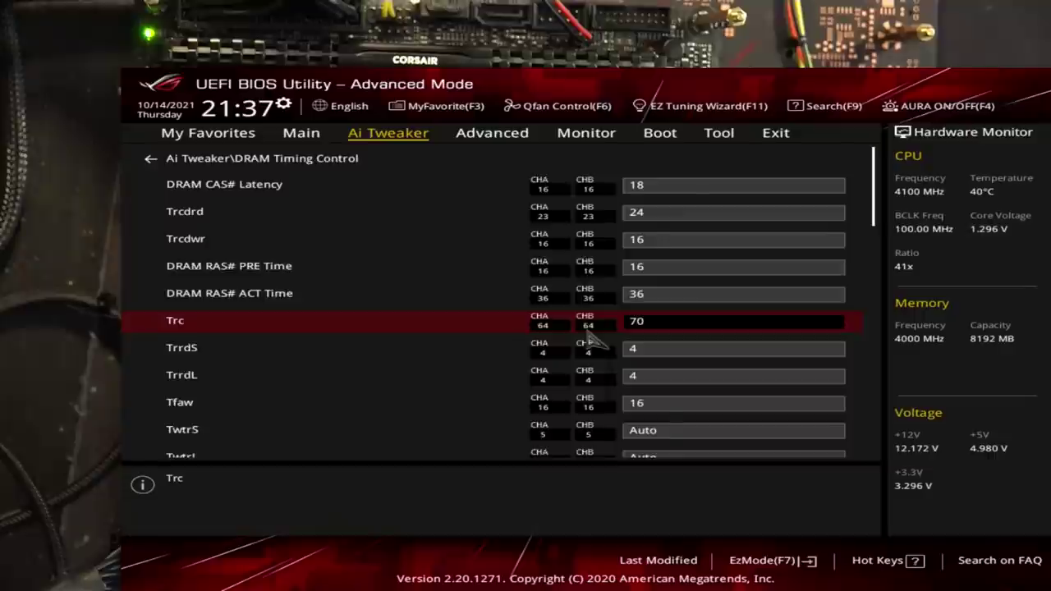
{"action": "key", "text": "Escape"}
{"action": "key", "text": "F10"}
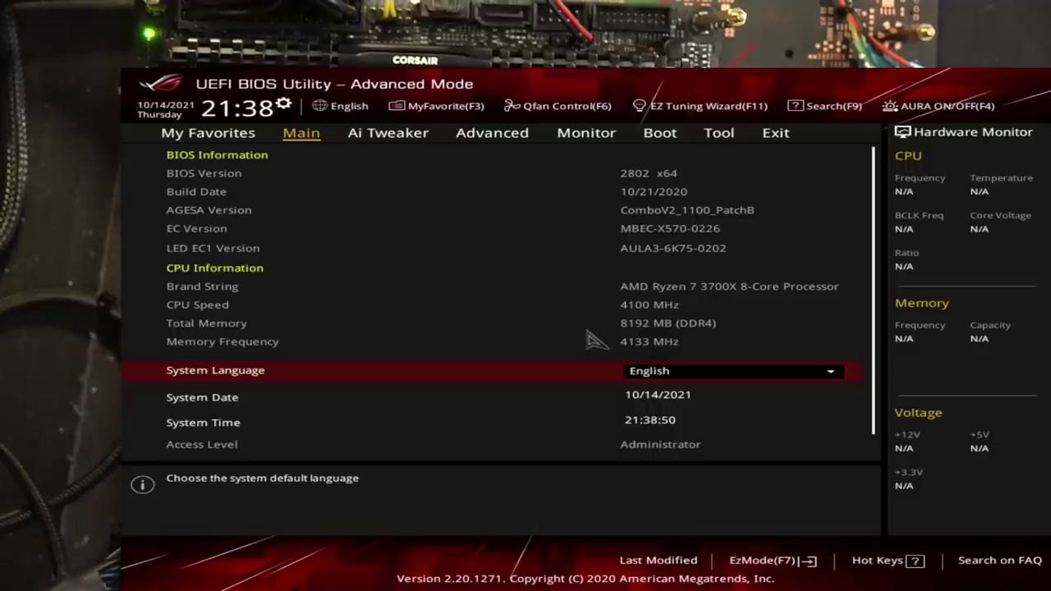
Step: Set the Memory Frequency to DDR4-4200MHz in the Ai Tweaker settings
{"action": "key", "text": "Right"}
{"action": "key", "text": "Down"}
{"action": "key", "text": "Down"}
{"action": "key", "text": "Down"}
{"action": "key", "text": "Down"}
{"action": "key", "text": "Down"}
{"action": "key", "text": "Down"}
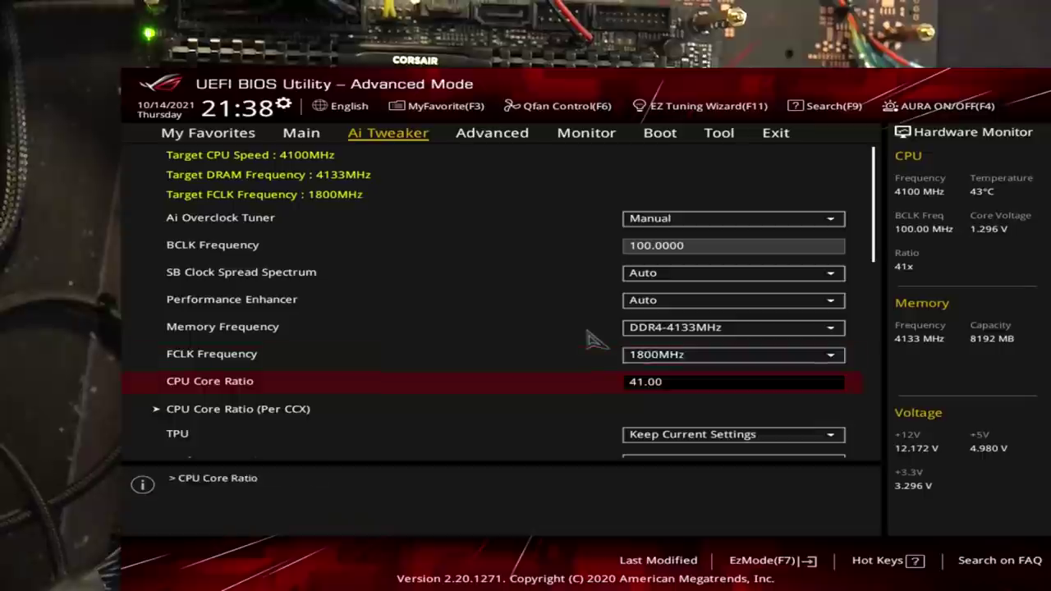
{"action": "key", "text": "Up"}
{"action": "key", "text": "Up"}
{"action": "key", "text": "Up"}
{"action": "key", "text": "Down"}
{"action": "key", "text": "Return"}
{"action": "key", "text": "Down"}
{"action": "key", "text": "Return"}
Step: Check the VDDCR CPU, VDDCR SOC, DRAM and VDDG voltage settings in Ai Tweaker
{"action": "key", "text": "Down"}
{"action": "key", "text": "Down"}
{"action": "key", "text": "Down"}
{"action": "key", "text": "Down"}
{"action": "key", "text": "Down"}
{"action": "key", "text": "Down"}
{"action": "key", "text": "Down"}
{"action": "key", "text": "Down"}
{"action": "key", "text": "Down"}
{"action": "key", "text": "Down"}
{"action": "key", "text": "Down"}
{"action": "key", "text": "Down"}
{"action": "key", "text": "Down"}
{"action": "key", "text": "Down"}
{"action": "key", "text": "Down"}
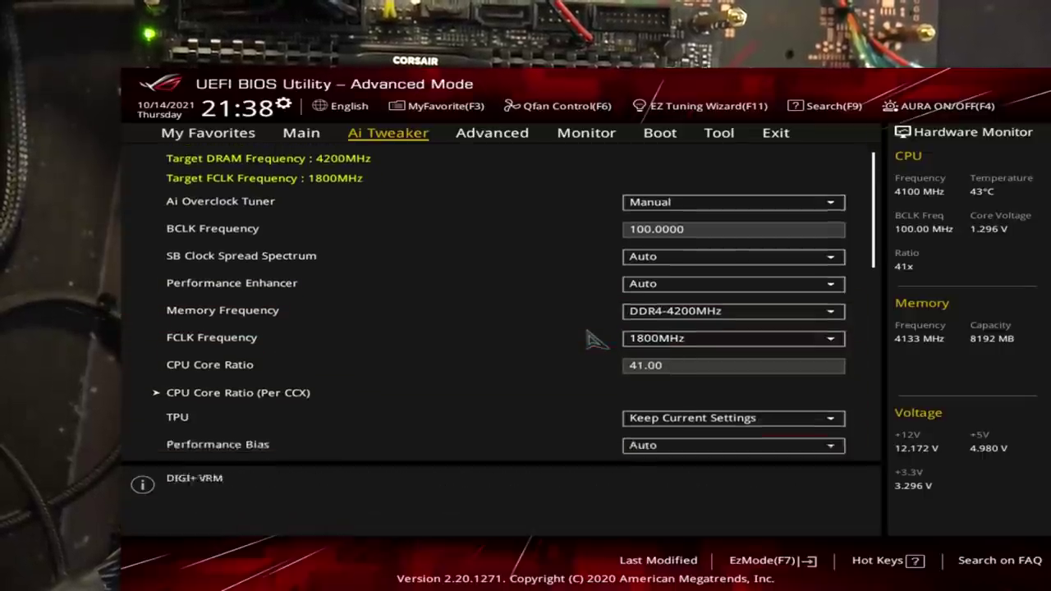
{"action": "key", "text": "Up"}
{"action": "key", "text": "Up"}
{"action": "key", "text": "Up"}
{"action": "key", "text": "Down"}
{"action": "key", "text": "Up"}
{"action": "key", "text": "Down"}
{"action": "key", "text": "Down"}
{"action": "key", "text": "Down"}
{"action": "key", "text": "Down"}
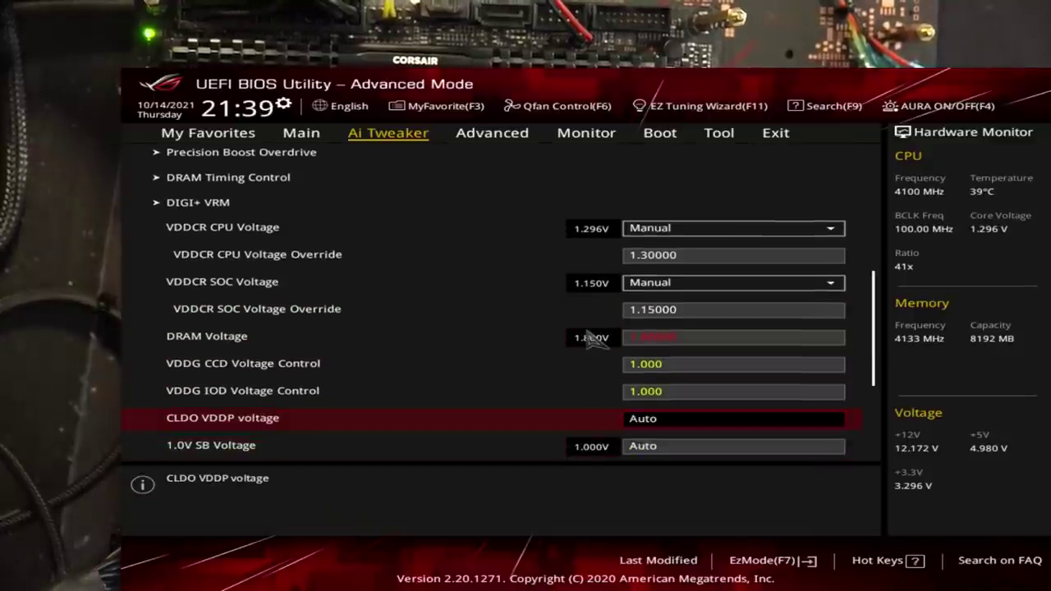
Step: Examine the remaining voltage settings from CLDO VDDP to CPU Core Current Telemetry, including the VPP_MEM Voltage range
{"action": "key", "text": "Up"}
{"action": "key", "text": "Up"}
{"action": "key", "text": "Down"}
{"action": "key", "text": "Down"}
{"action": "key", "text": "Up"}
{"action": "key", "text": "Up"}
{"action": "key", "text": "Up"}
{"action": "key", "text": "Down"}
{"action": "key", "text": "Down"}
{"action": "key", "text": "Down"}
{"action": "key", "text": "Down"}
{"action": "key", "text": "Down"}
{"action": "key", "text": "Down"}
{"action": "key", "text": "Down"}
{"action": "key", "text": "Down"}
{"action": "key", "text": "Down"}
{"action": "key", "text": "Down"}
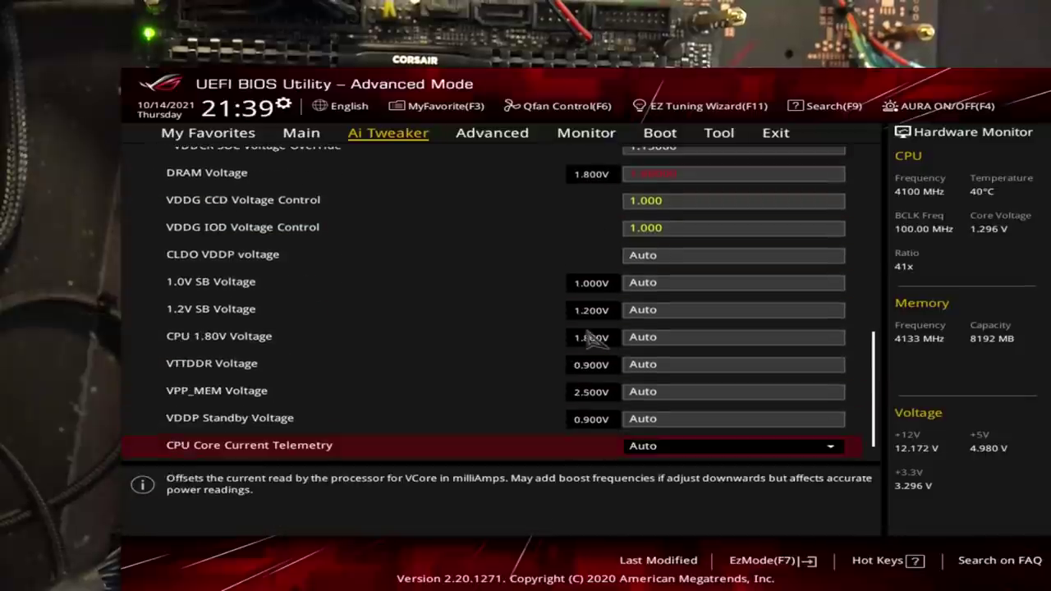
{"action": "key", "text": "Up"}
{"action": "key", "text": "Up"}
{"action": "key", "text": "Up"}
{"action": "key", "text": "Down"}
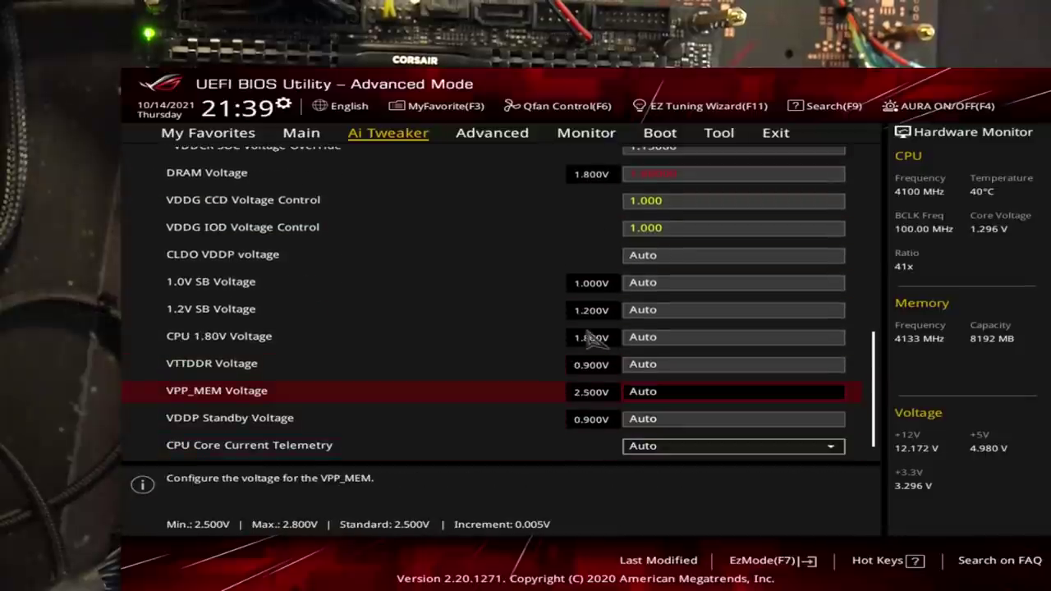
{"action": "key", "text": "Down"}
{"action": "key", "text": "Down"}
Step: Open DRAM Timing Control and set DRAM CAS# Latency to 20 and Trcdrd to 26
{"action": "key", "text": "Up"}
{"action": "key", "text": "Up"}
{"action": "key", "text": "Up"}
{"action": "key", "text": "Up"}
{"action": "key", "text": "Up"}
{"action": "key", "text": "Up"}
{"action": "key", "text": "Up"}
{"action": "key", "text": "Up"}
{"action": "key", "text": "Up"}
{"action": "key", "text": "Up"}
{"action": "key", "text": "Up"}
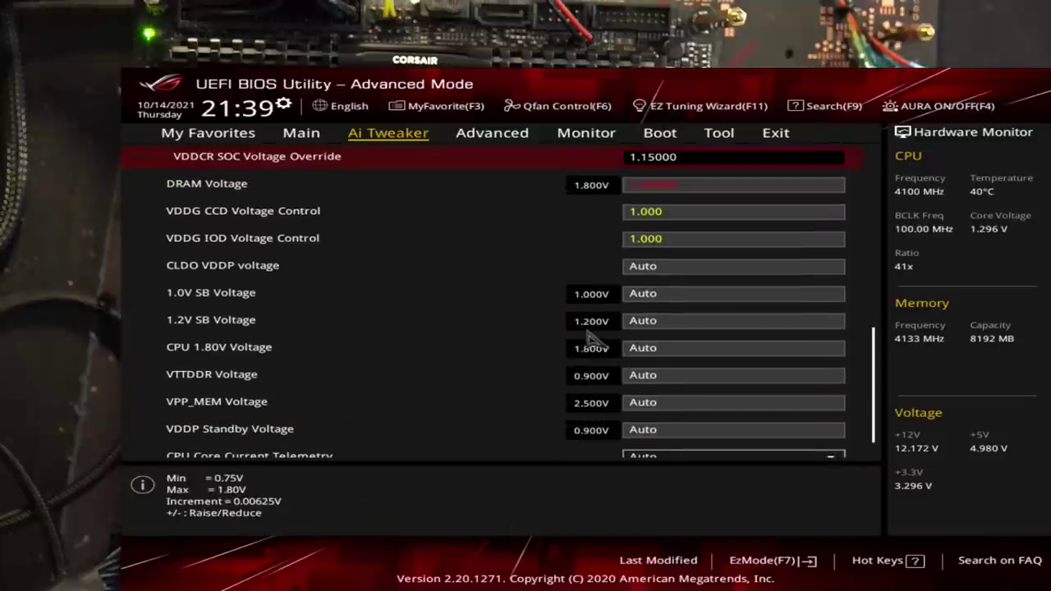
{"action": "key", "text": "Up"}
{"action": "key", "text": "Up"}
{"action": "key", "text": "Up"}
{"action": "key", "text": "Up"}
{"action": "key", "text": "Up"}
{"action": "key", "text": "Up"}
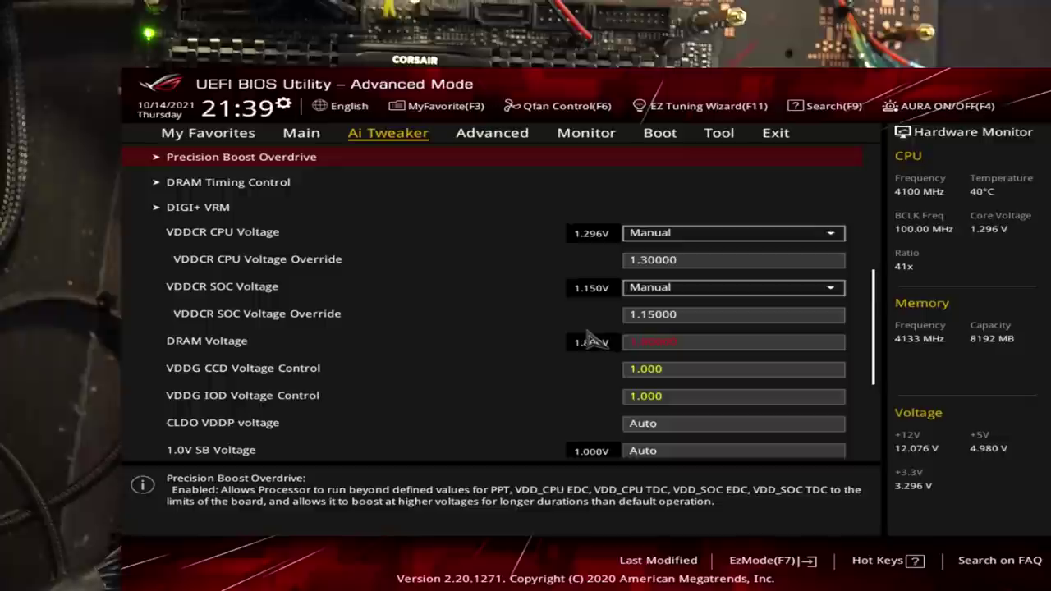
{"action": "key", "text": "Down"}
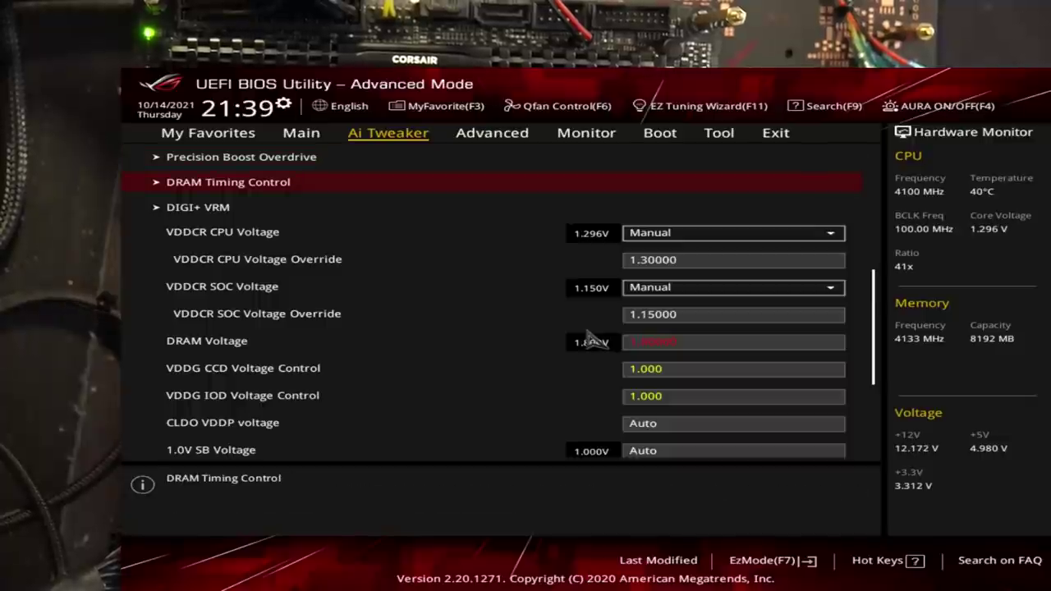
{"action": "key", "text": "Return"}
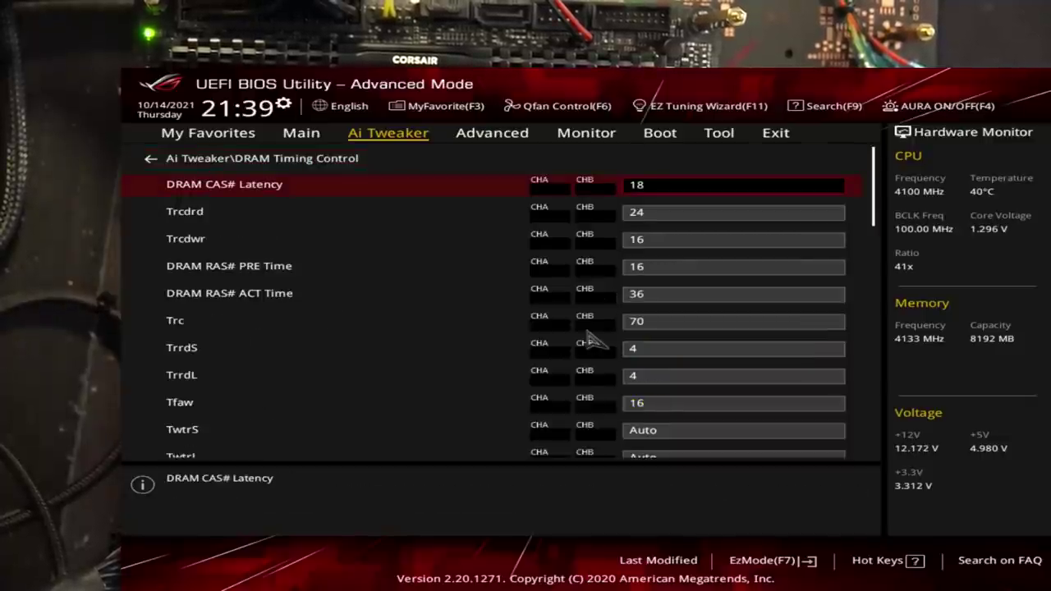
{"action": "key", "text": "Down"}
{"action": "key", "text": "Up"}
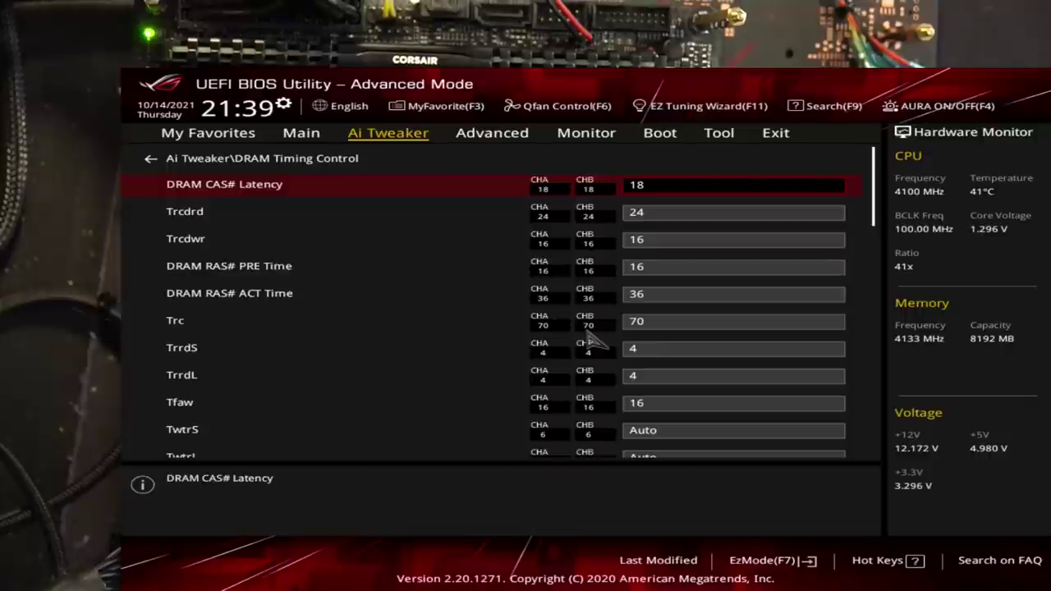
{"action": "type", "text": "22"}
{"action": "key", "text": "BackSpace"}
{"action": "type", "text": "00"}
{"action": "key", "text": "BackSpace"}
{"action": "key", "text": "Down"}
{"action": "type", "text": "36"}
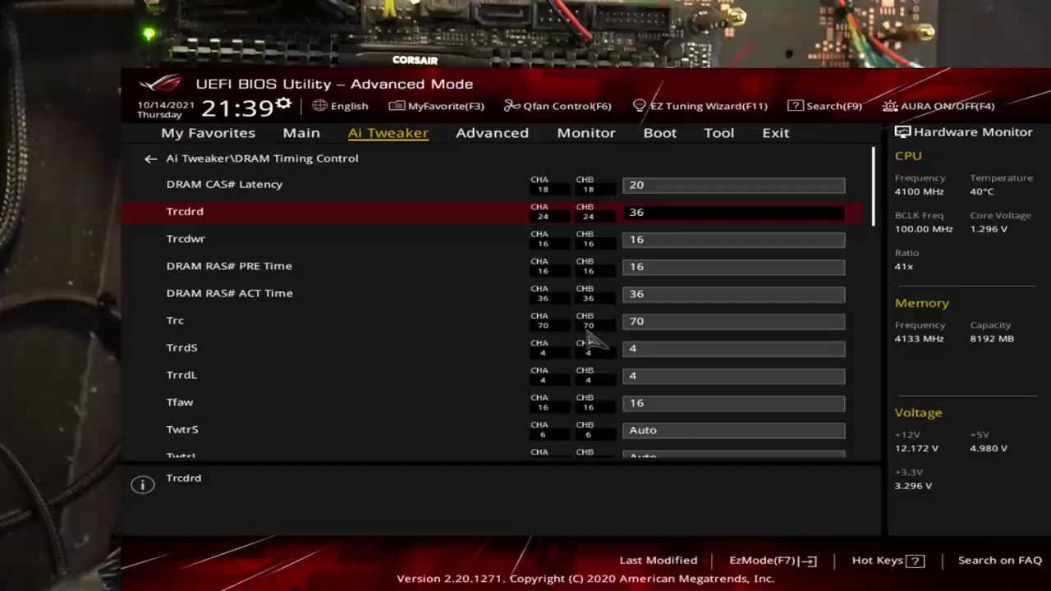
Step: Look through the remaining primary and secondary DRAM timings down to TwtrL
{"action": "key", "text": "Down"}
{"action": "key", "text": "Down"}
{"action": "key", "text": "Down"}
{"action": "key", "text": "Down"}
{"action": "key", "text": "Down"}
{"action": "key", "text": "Down"}
{"action": "key", "text": "Down"}
{"action": "key", "text": "Down"}
{"action": "key", "text": "Down"}
{"action": "key", "text": "Down"}
{"action": "key", "text": "Down"}
{"action": "key", "text": "Down"}
{"action": "key", "text": "Down"}
{"action": "key", "text": "Down"}
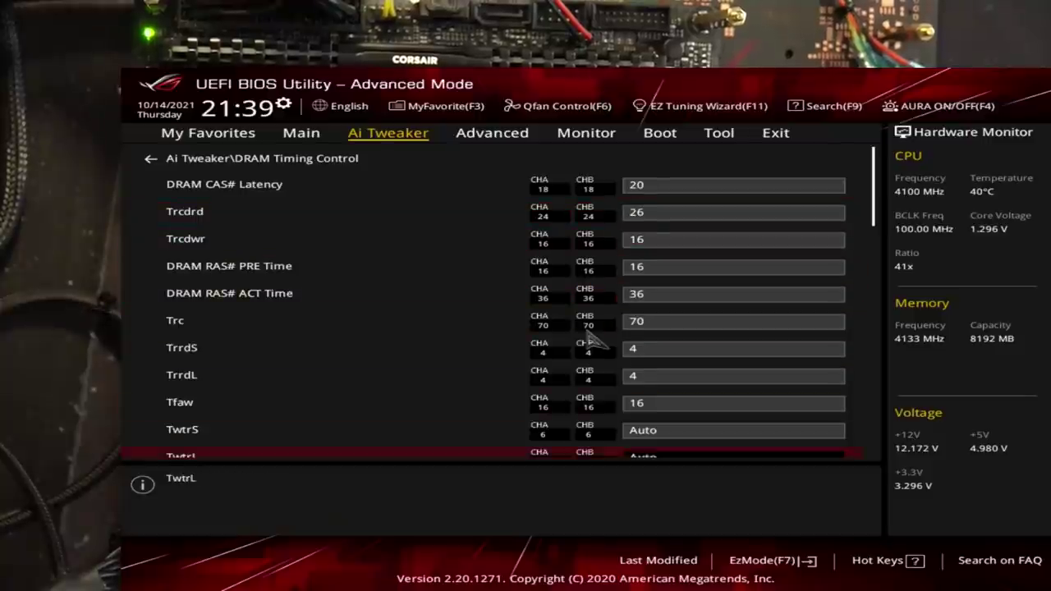
{"action": "key", "text": "Up"}
{"action": "key", "text": "Up"}
{"action": "key", "text": "Up"}
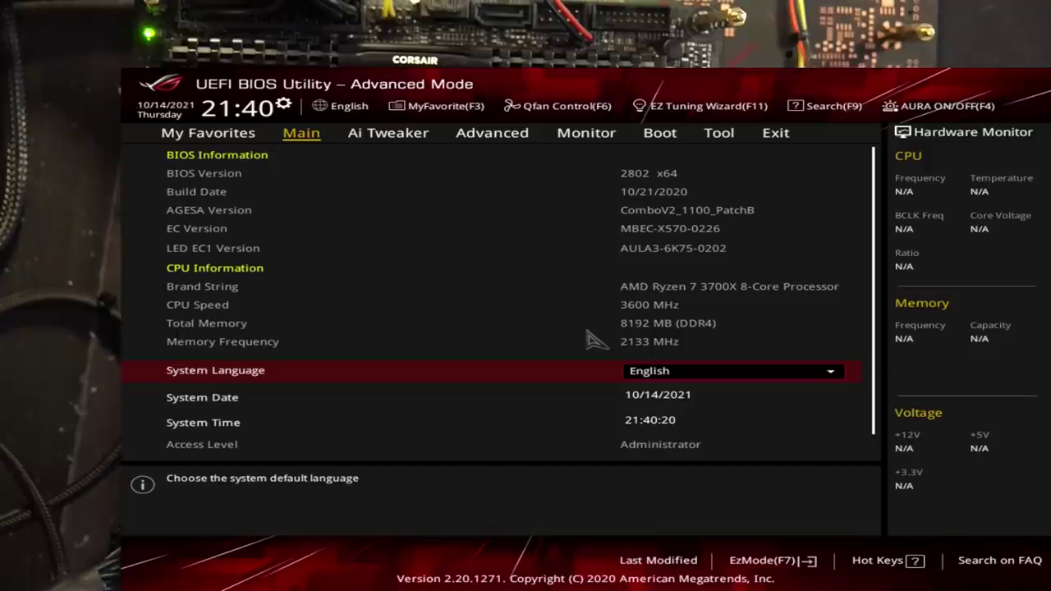
Step: Review the Ai Tweaker target speeds, memory frequency, FCLK frequency and CPU Core Ratio after the restart
{"action": "key", "text": "Right"}
{"action": "key", "text": "Down"}
{"action": "key", "text": "Down"}
{"action": "key", "text": "Down"}
{"action": "key", "text": "Down"}
{"action": "key", "text": "Down"}
{"action": "key", "text": "Down"}
{"action": "key", "text": "Down"}
{"action": "key", "text": "Down"}
{"action": "key", "text": "Down"}
{"action": "key", "text": "Down"}
{"action": "key", "text": "Down"}
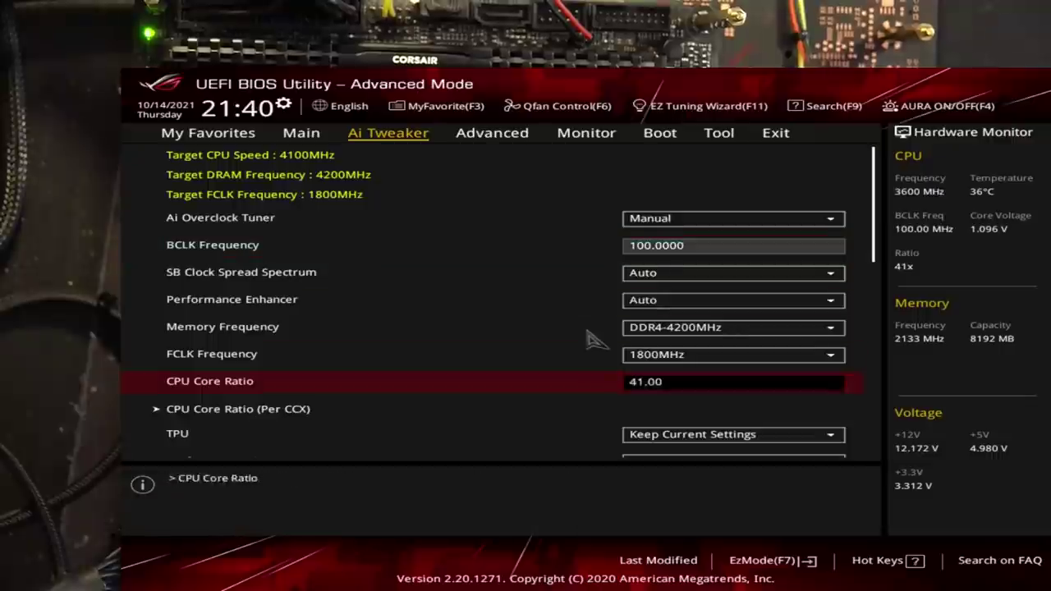
{"action": "key", "text": "Up"}
{"action": "key", "text": "Up"}
{"action": "key", "text": "Up"}
{"action": "key", "text": "Up"}
{"action": "key", "text": "Up"}
{"action": "key", "text": "Up"}
{"action": "key", "text": "Up"}
{"action": "key", "text": "Up"}
{"action": "key", "text": "Up"}
{"action": "key", "text": "Up"}
{"action": "key", "text": "Up"}
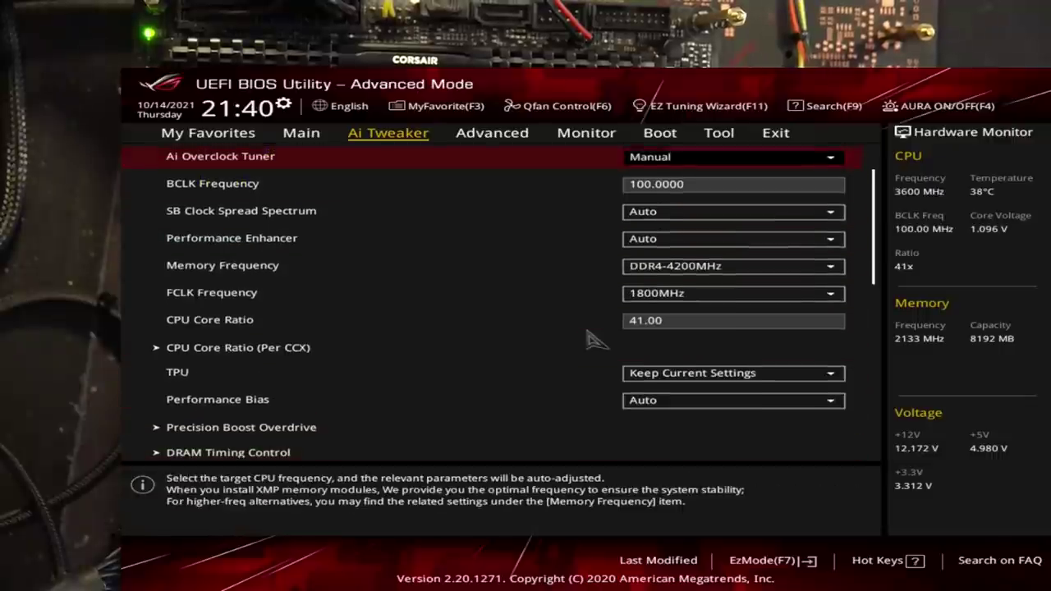
{"action": "key", "text": "Down"}
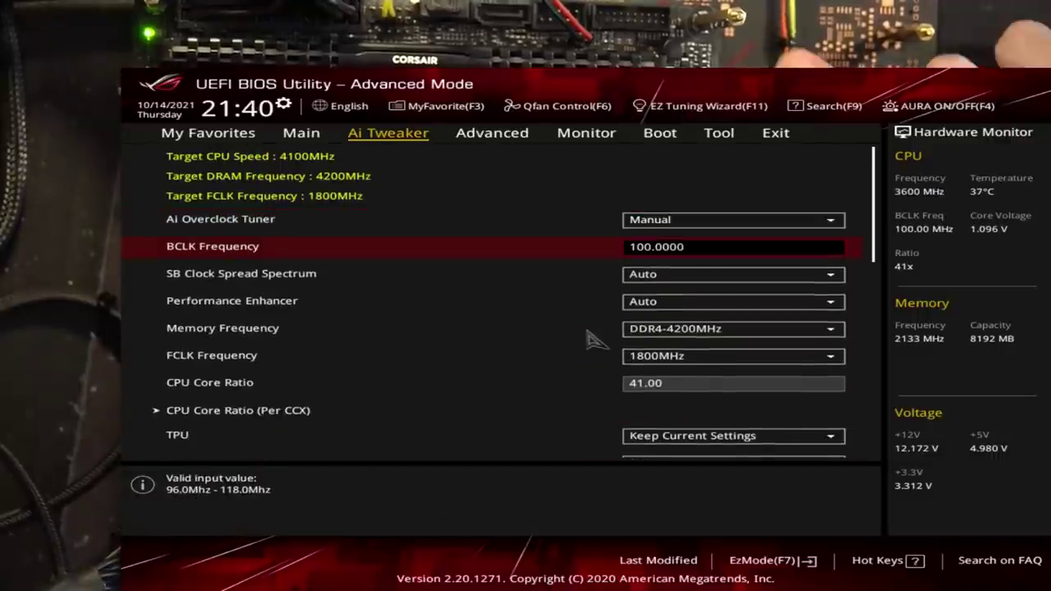